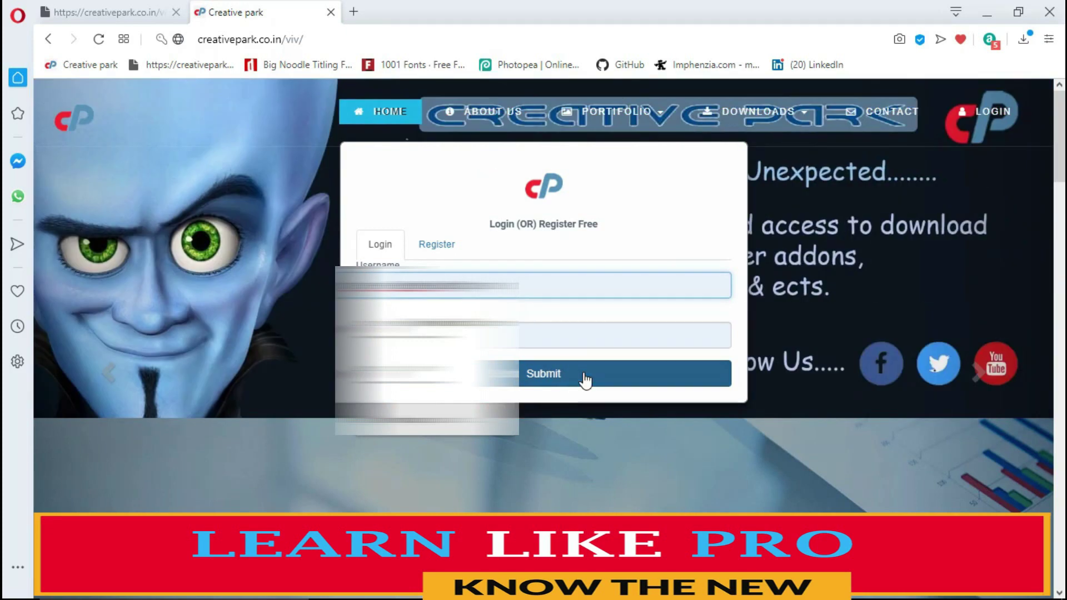
# Step: Submit the login form on the Creative Park site and open its software downloads page
pyautogui.click(556, 378)
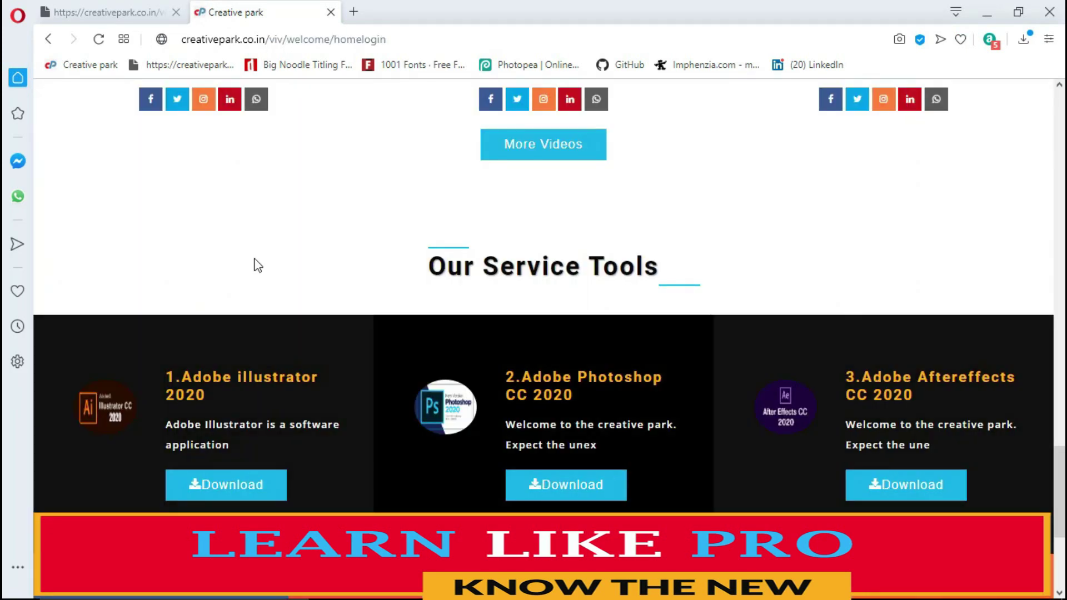
pyautogui.scroll(10, 255, 258)
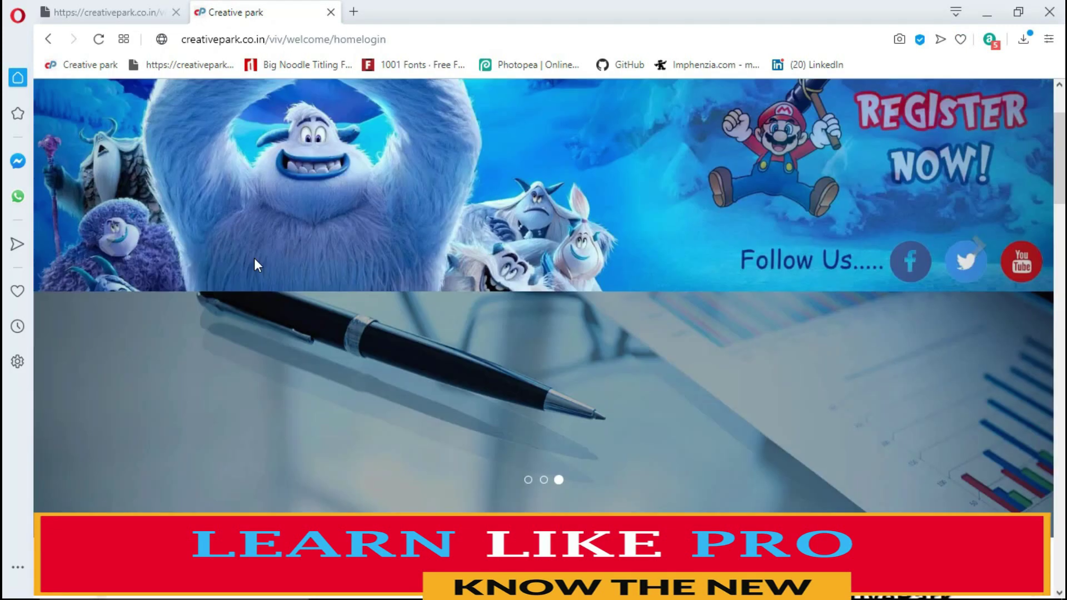
pyautogui.scroll(2, 254, 257)
pyautogui.click(667, 113)
pyautogui.click(689, 156)
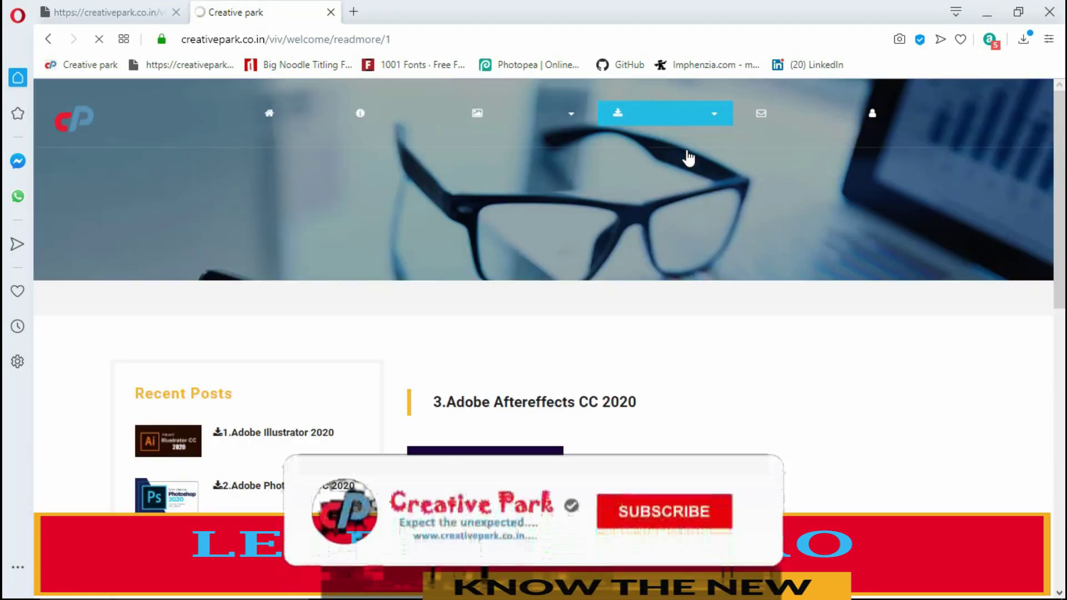
# Step: Open the site's add-ons downloads page and look through it
pyautogui.scroll(-3, 654, 204)
pyautogui.scroll(3, 653, 205)
pyautogui.moveTo(719, 128)
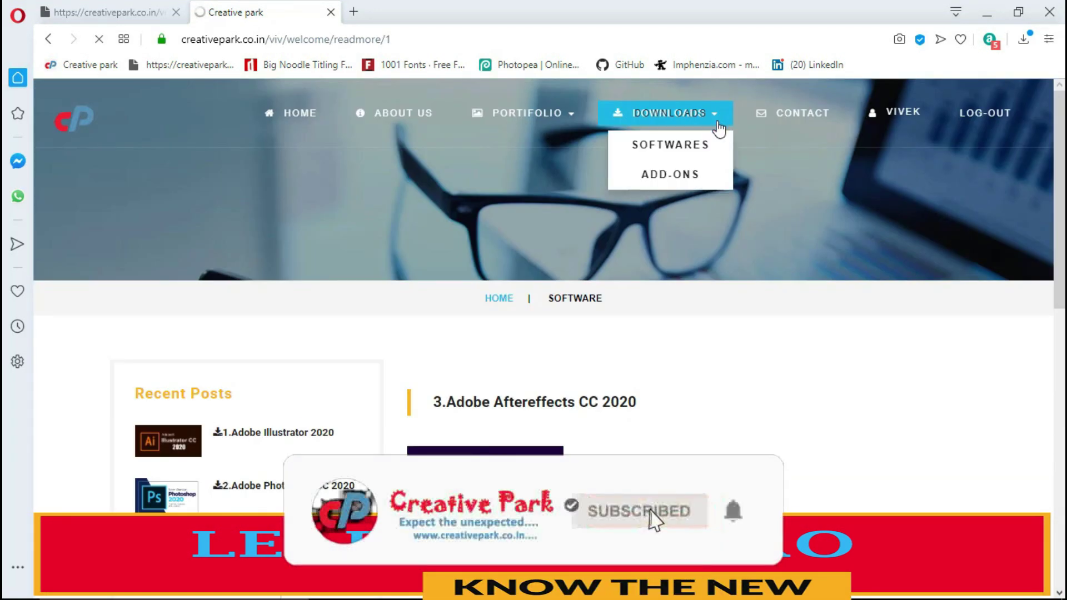
pyautogui.click(706, 176)
pyautogui.scroll(-3, 708, 179)
pyautogui.scroll(3, 562, 279)
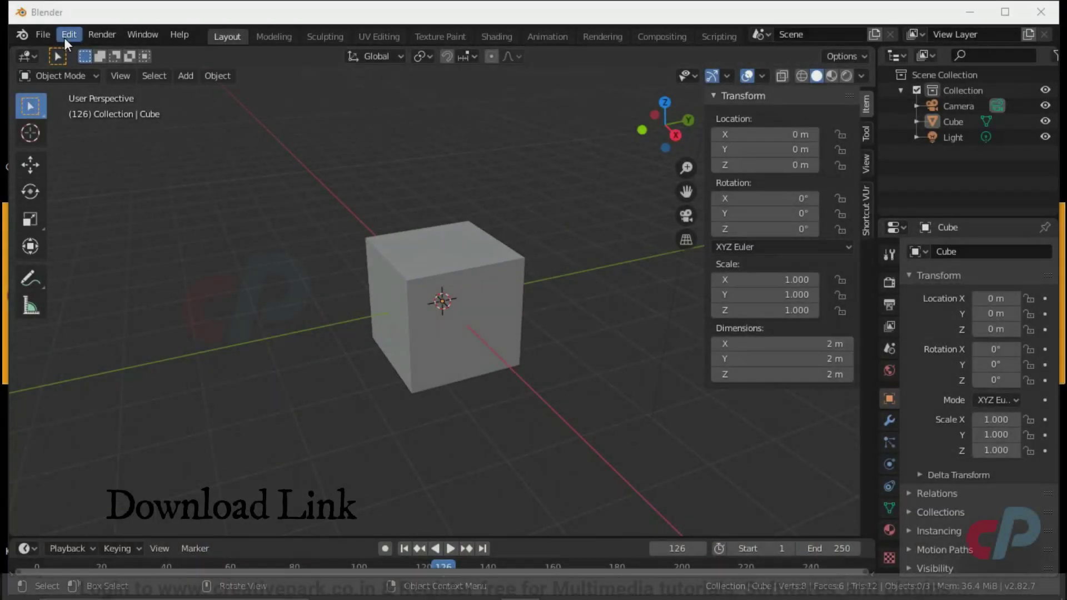
# Step: Switch to Blender and install and enable the Rigging: Rigacar (Generates Car Rig) add-on from its downloaded file, showing its details
pyautogui.click(68, 35)
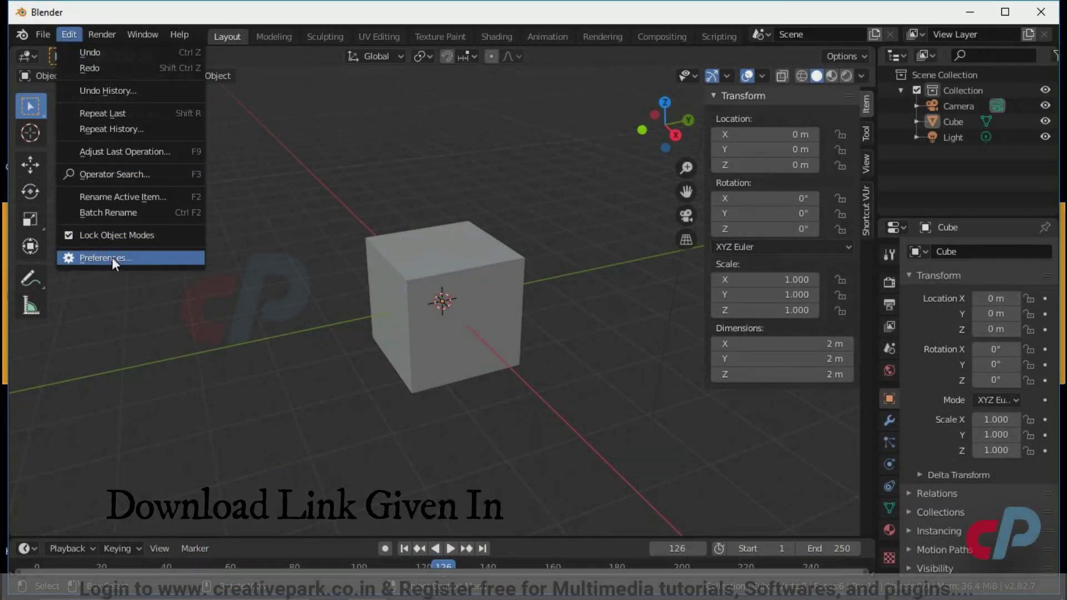
pyautogui.click(111, 258)
pyautogui.click(442, 111)
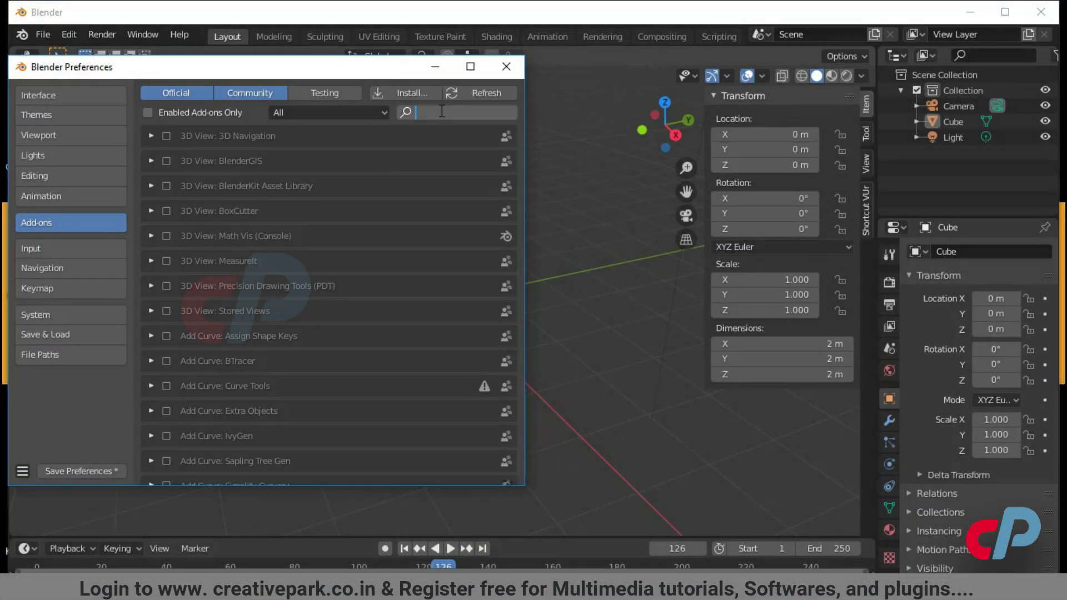
pyautogui.click(415, 93)
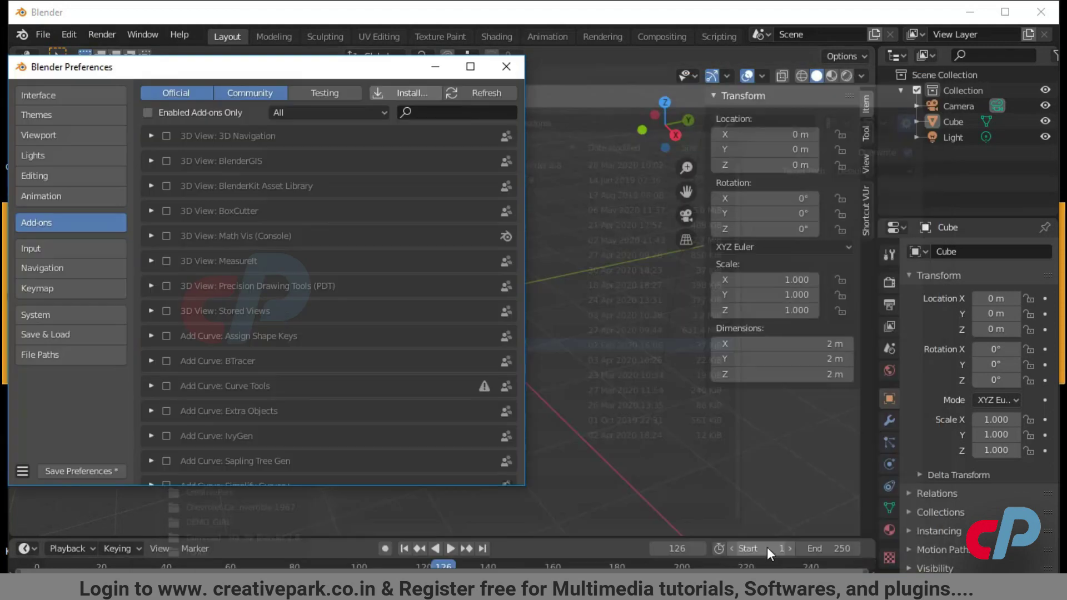
pyautogui.click(167, 137)
pyautogui.click(151, 137)
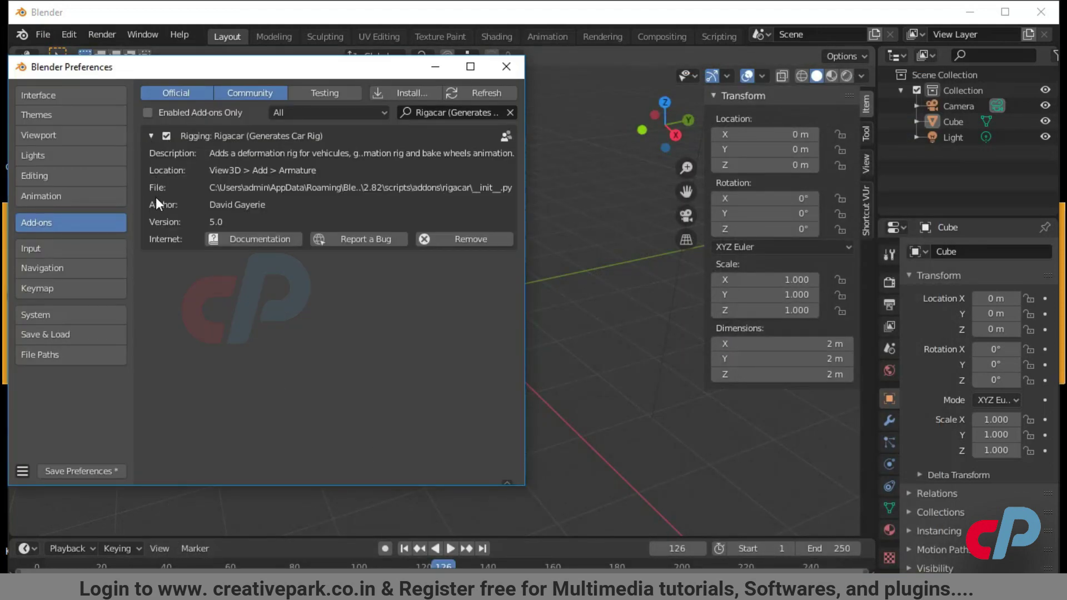
# Step: Save and close the preferences, and bring up the list of objects that can be added to the scene
pyautogui.click(22, 471)
pyautogui.click(83, 431)
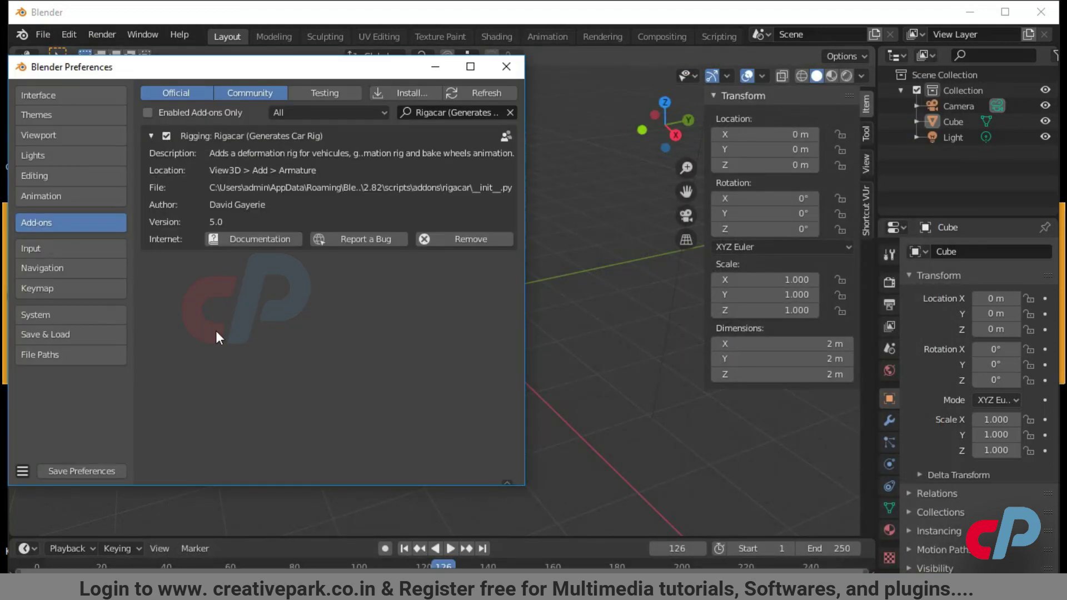
pyautogui.click(506, 68)
pyautogui.hotkey('shift', 'a')
pyautogui.moveTo(207, 381)
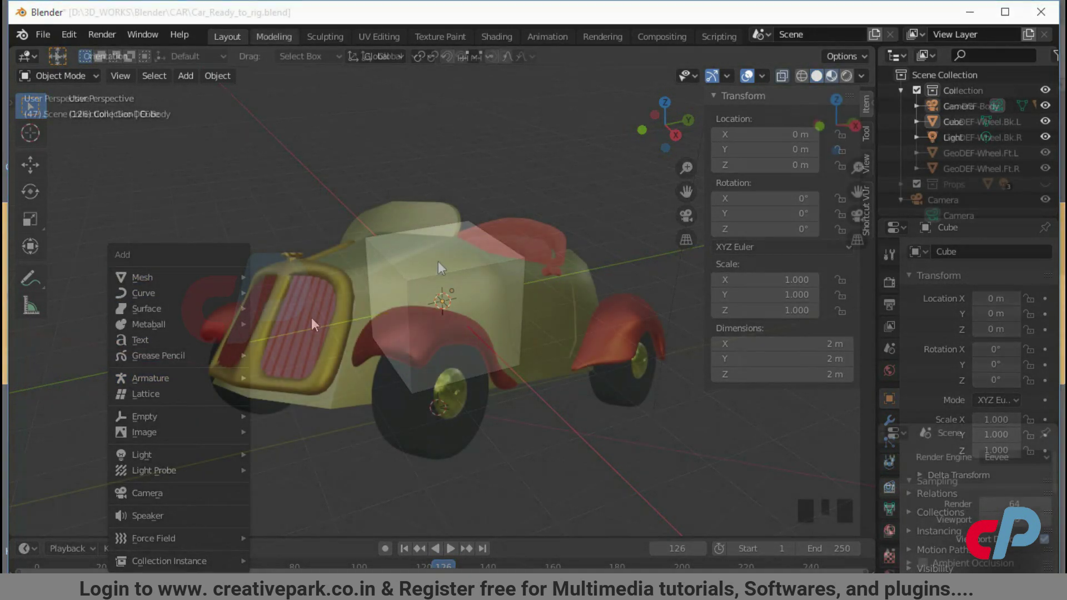
# Step: Split the 3D viewport into two side by side, one in front view and the other in right view
pyautogui.scroll(-2, 442, 272)
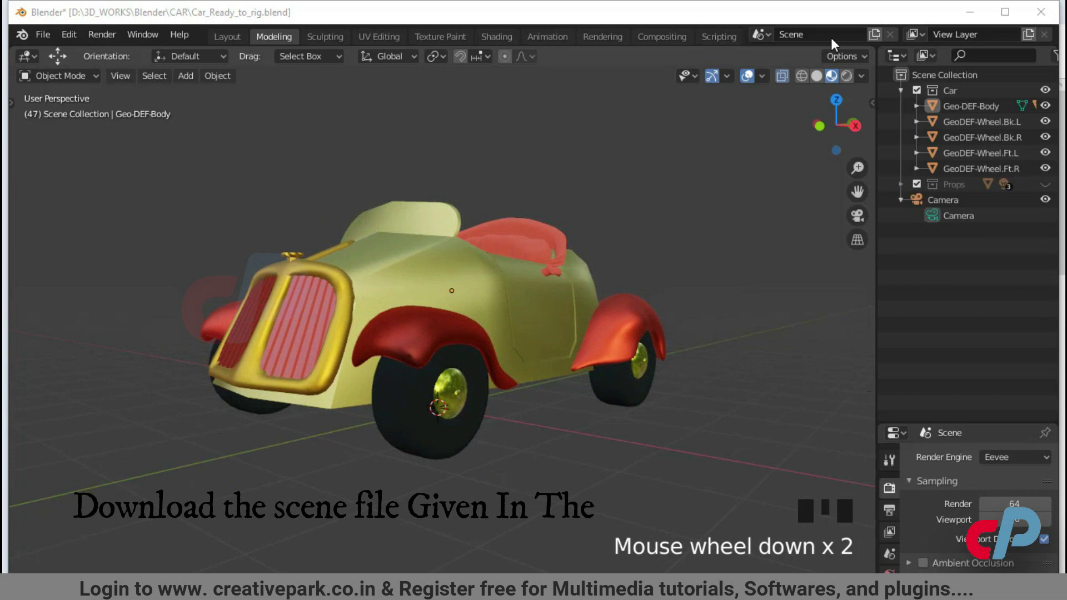
pyautogui.moveTo(873, 50); pyautogui.dragTo(445, 114)
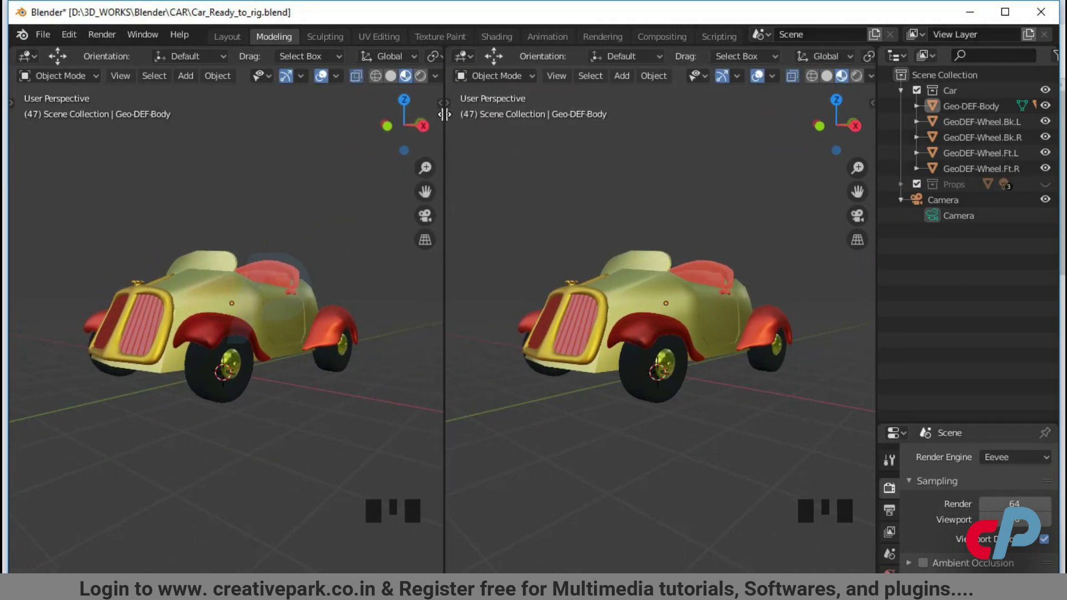
pyautogui.press('KP_1')
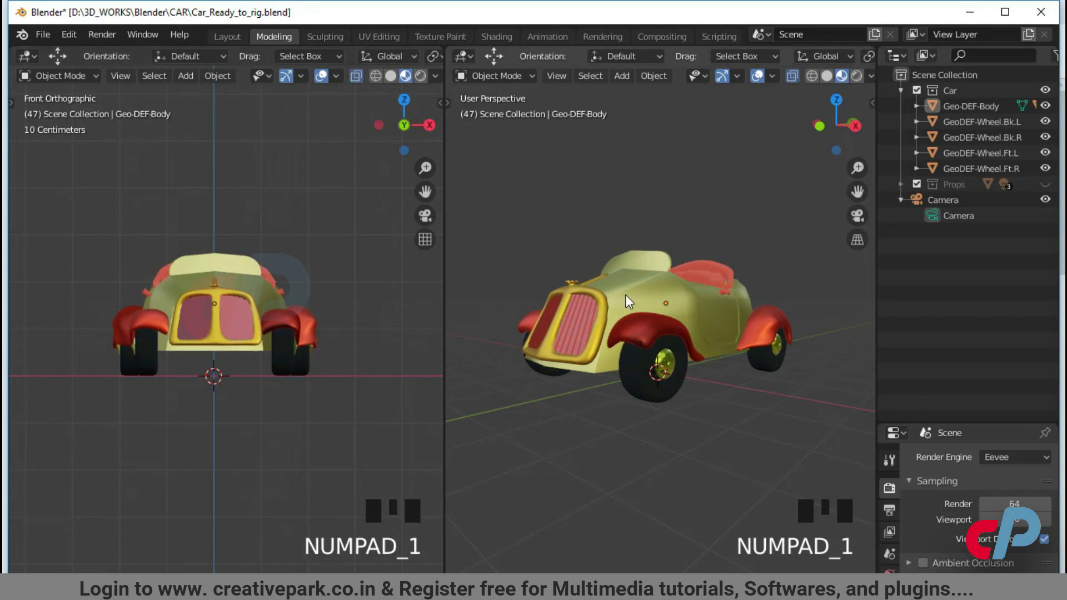
pyautogui.press('KP_3')
pyautogui.scroll(2, 626, 302)
pyautogui.scroll(-1, 628, 302)
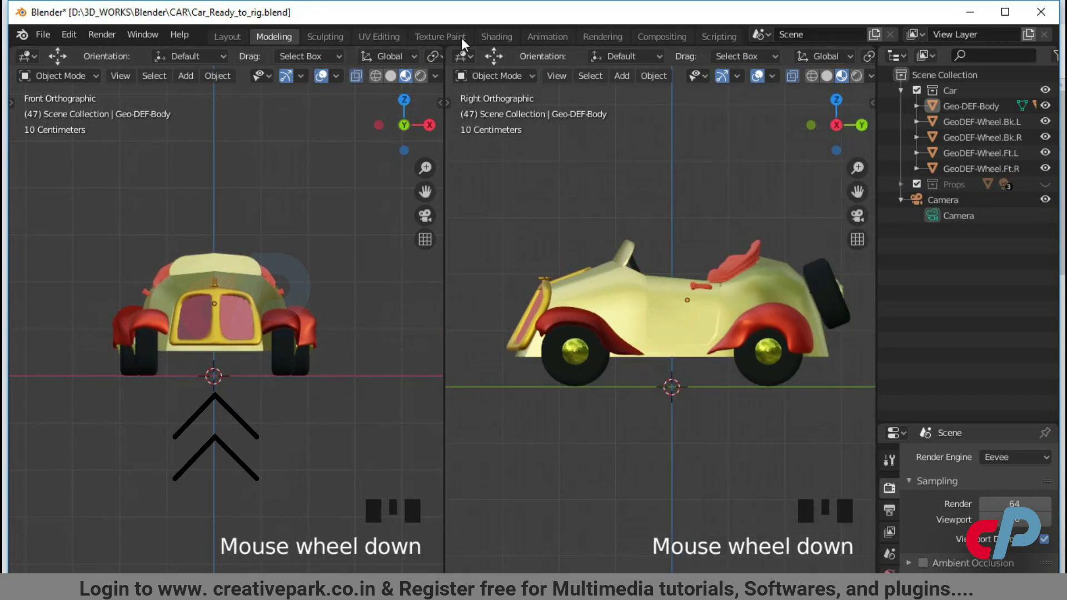
# Step: Split the front-view viewport into two stacked areas and set the upper one to top view
pyautogui.moveTo(444, 45); pyautogui.dragTo(427, 336)
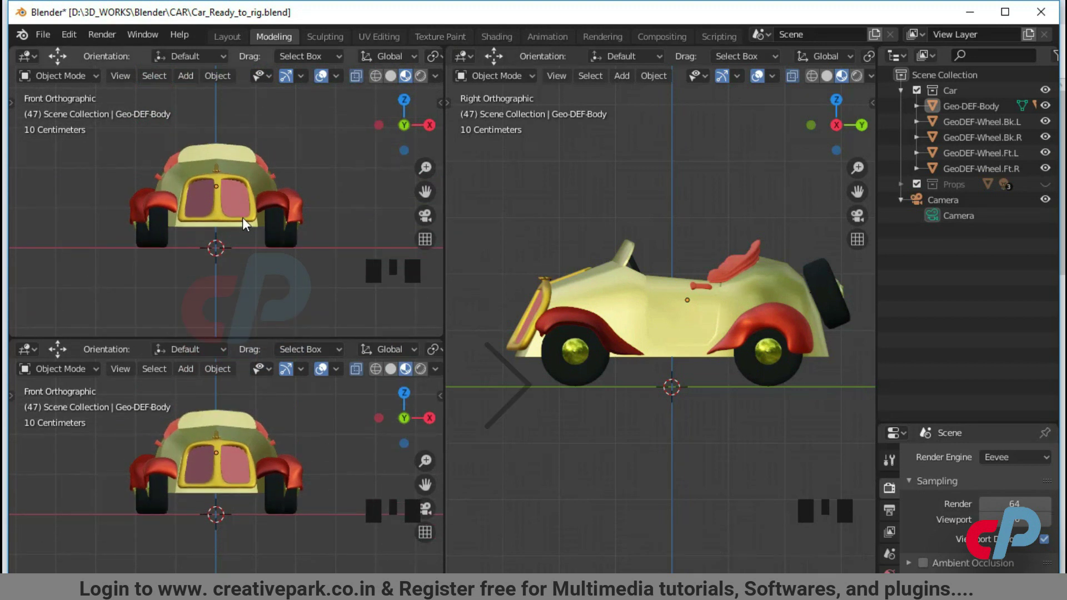
pyautogui.press('KP_7')
pyautogui.scroll(-2, 275, 214)
pyautogui.scroll(2, 668, 284)
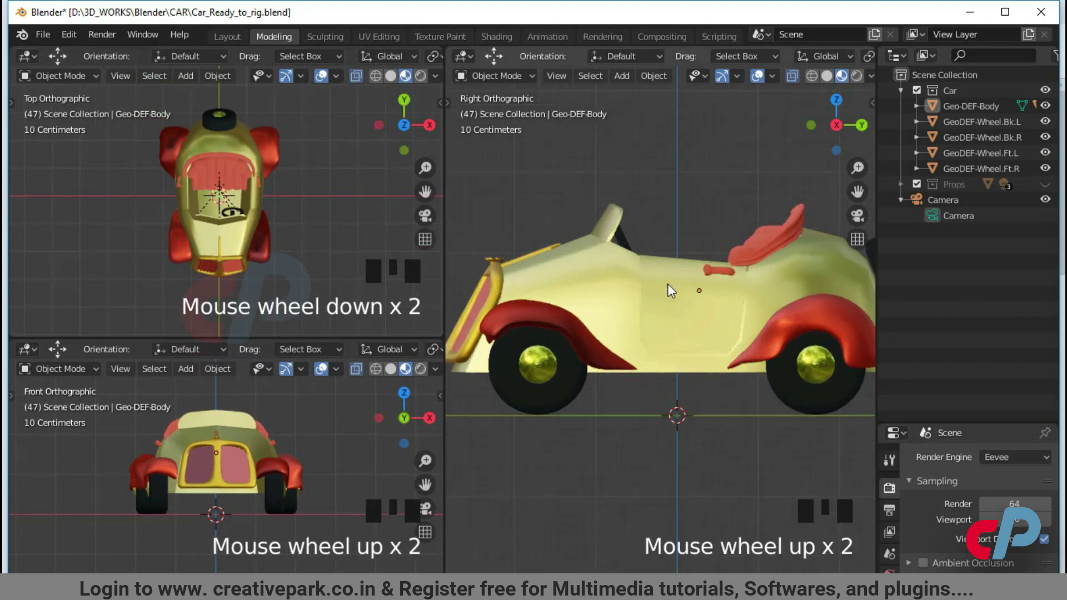
pyautogui.scroll(-2, 668, 283)
pyautogui.keyDown('shift'); pyautogui.moveTo(668, 284); pyautogui.dragTo(643, 272, button='middle'); pyautogui.keyUp('shift')
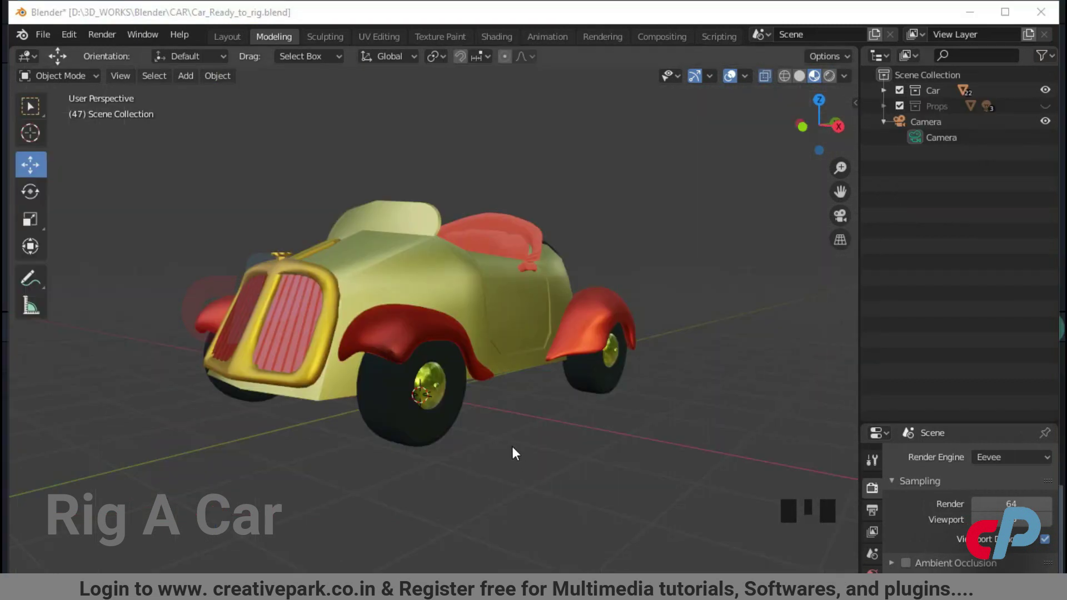
# Step: Examine how the Car collection's body and wheel objects are named and parented, including the rear left wheel's tyre and rim
pyautogui.scroll(1, 513, 449)
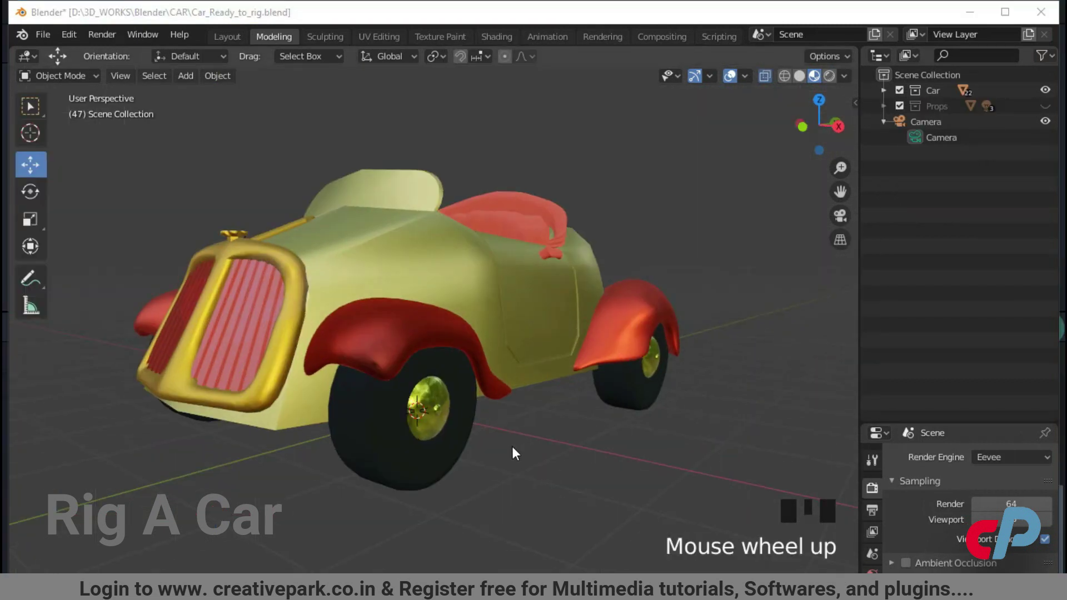
pyautogui.scroll(-1, 513, 449)
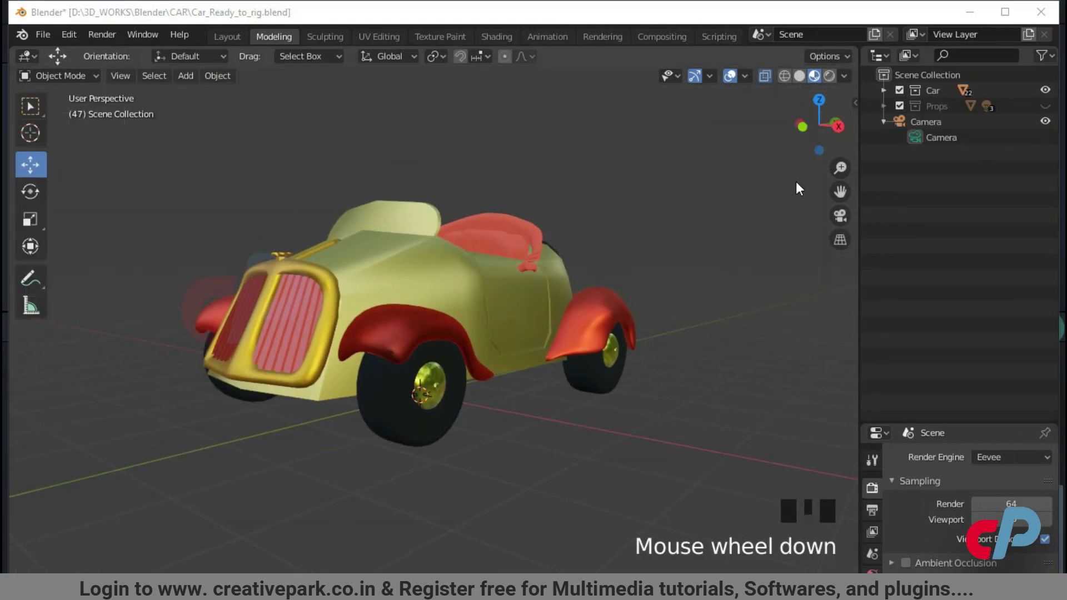
pyautogui.click(884, 90)
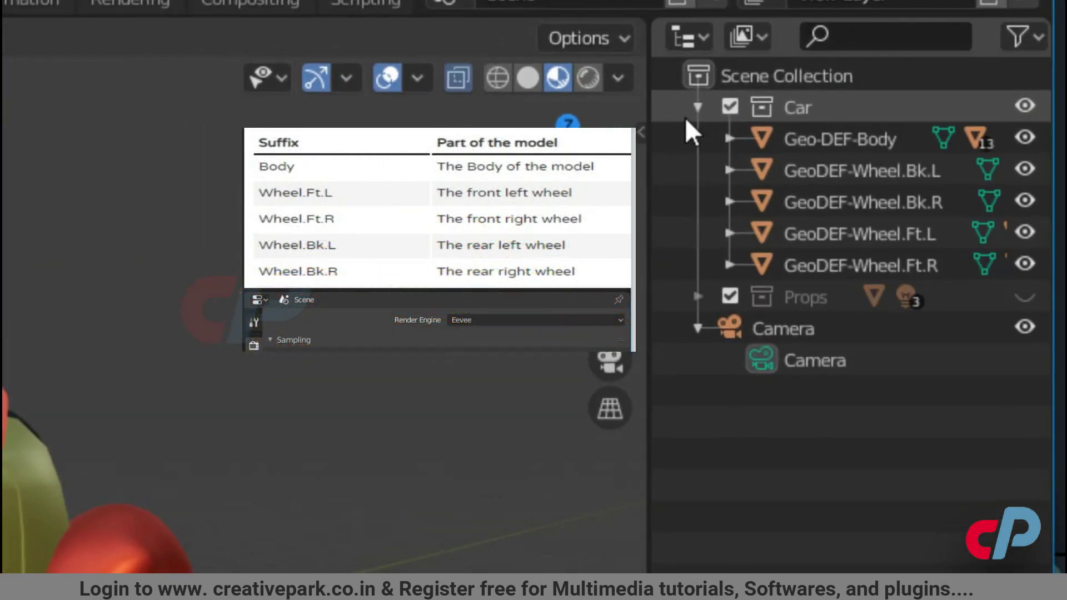
pyautogui.click(727, 138)
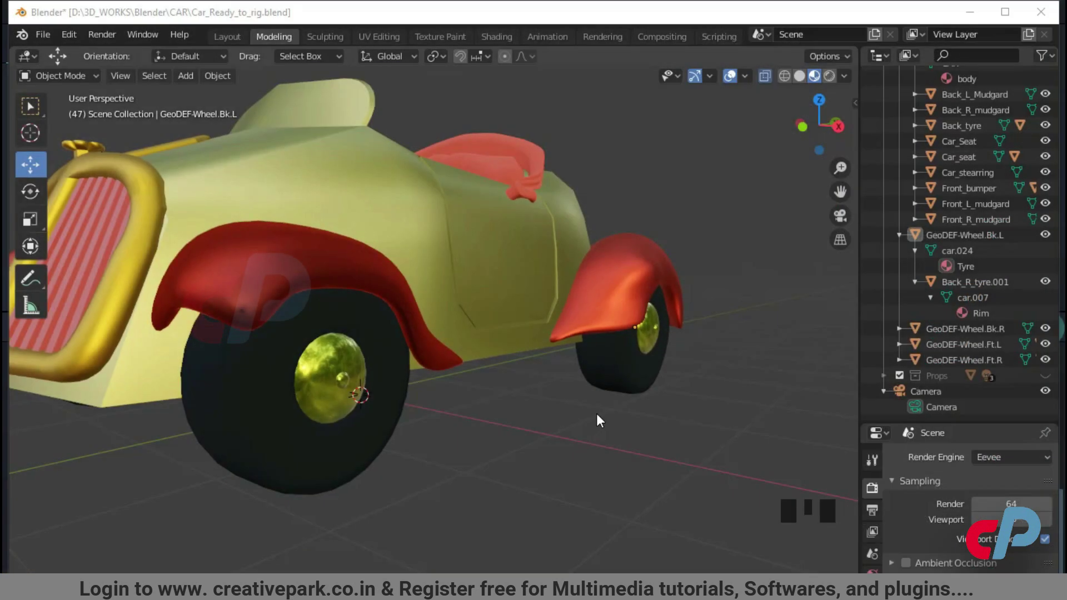
pyautogui.scroll(2, 597, 416)
pyautogui.scroll(-3, 639, 414)
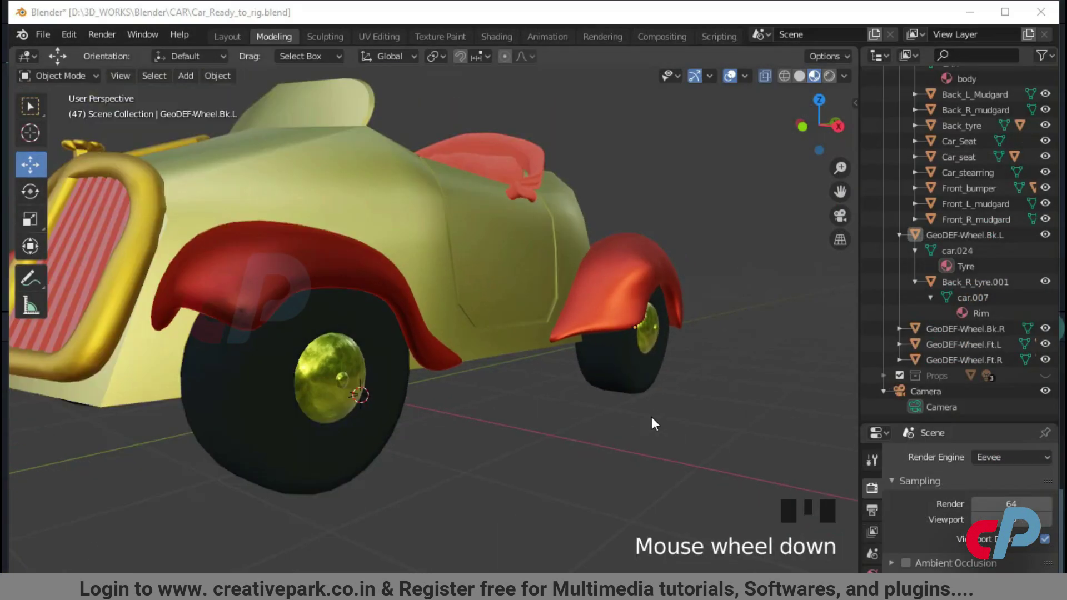
pyautogui.click(650, 341)
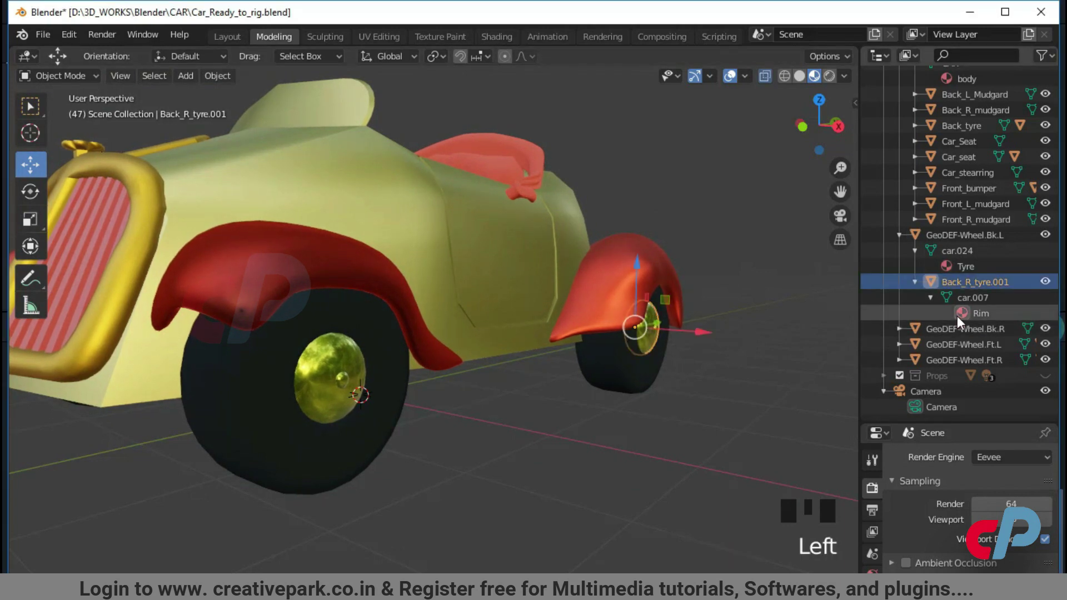
pyautogui.click(656, 389)
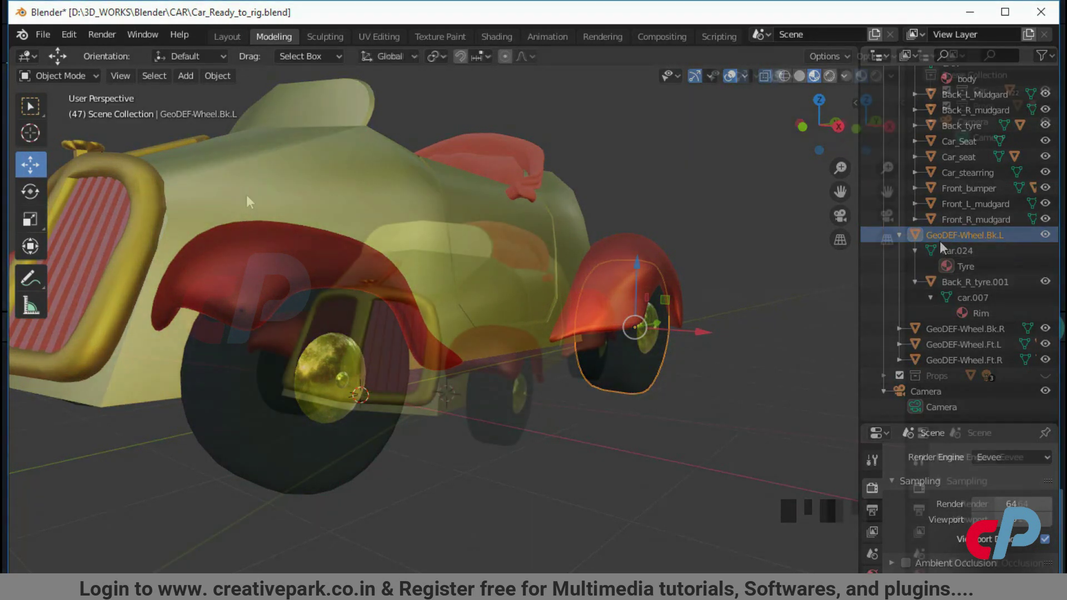
# Step: Add a Car (deformation rig) armature and display the scene in solid shading from the top view
pyautogui.hotkey('shift', 'a')
pyautogui.moveTo(228, 229)
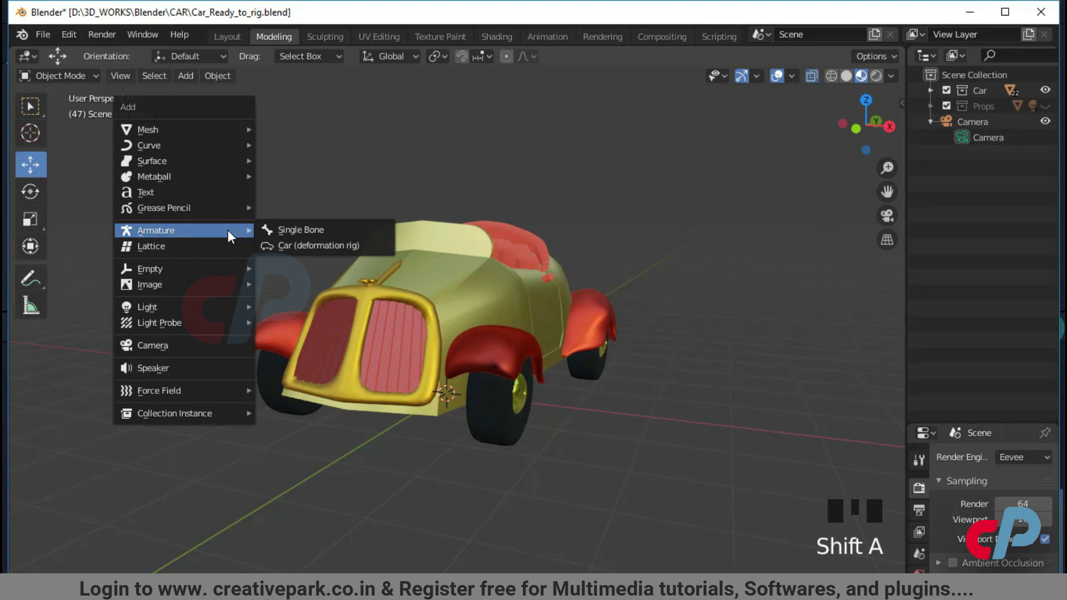
pyautogui.click(286, 244)
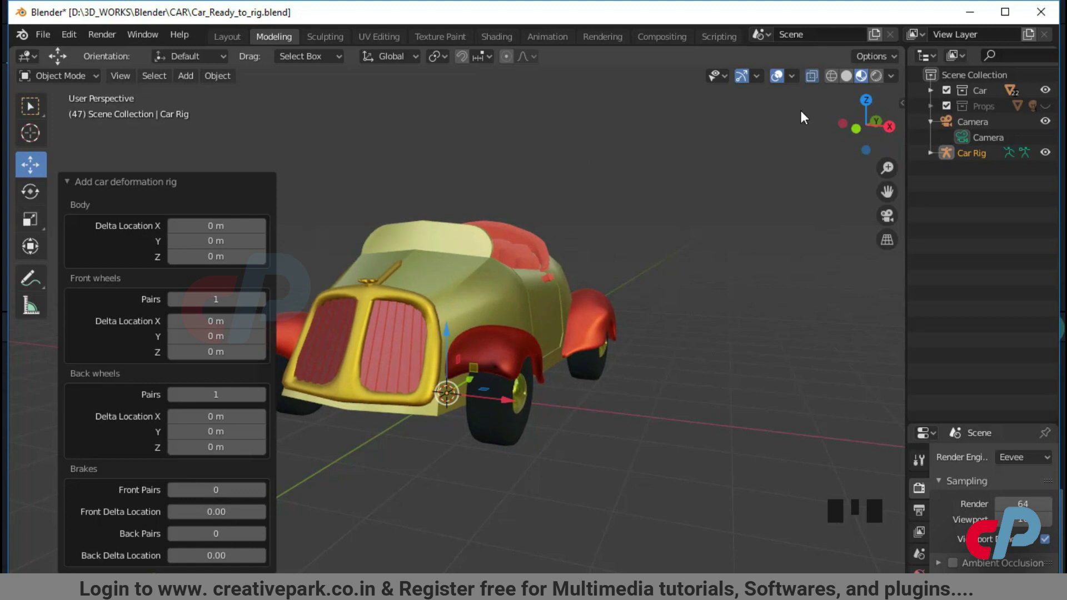
pyautogui.click(846, 76)
pyautogui.press('KP_7')
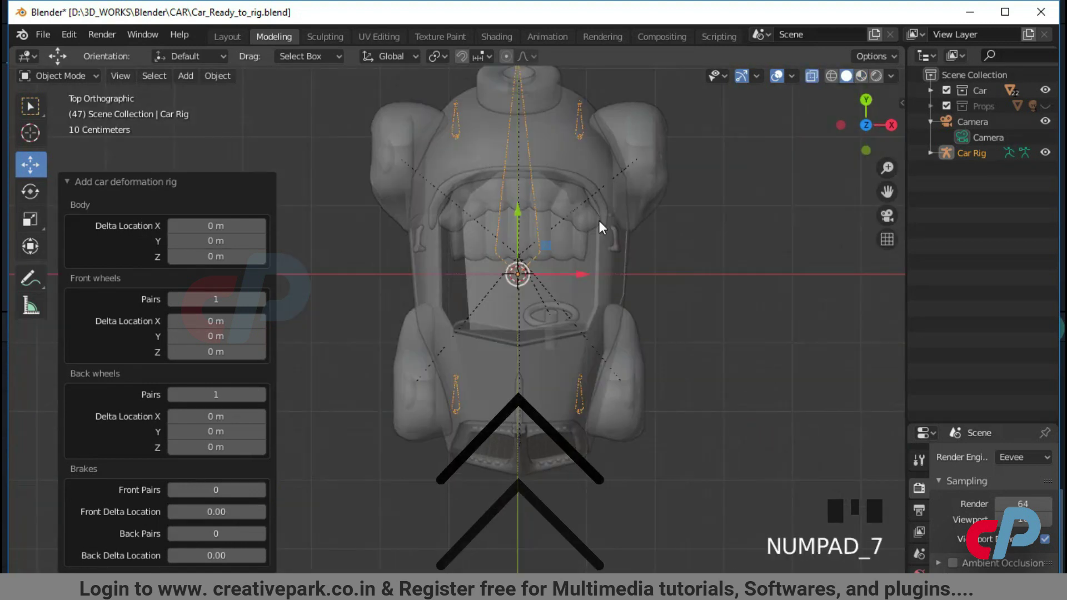
pyautogui.click(176, 185)
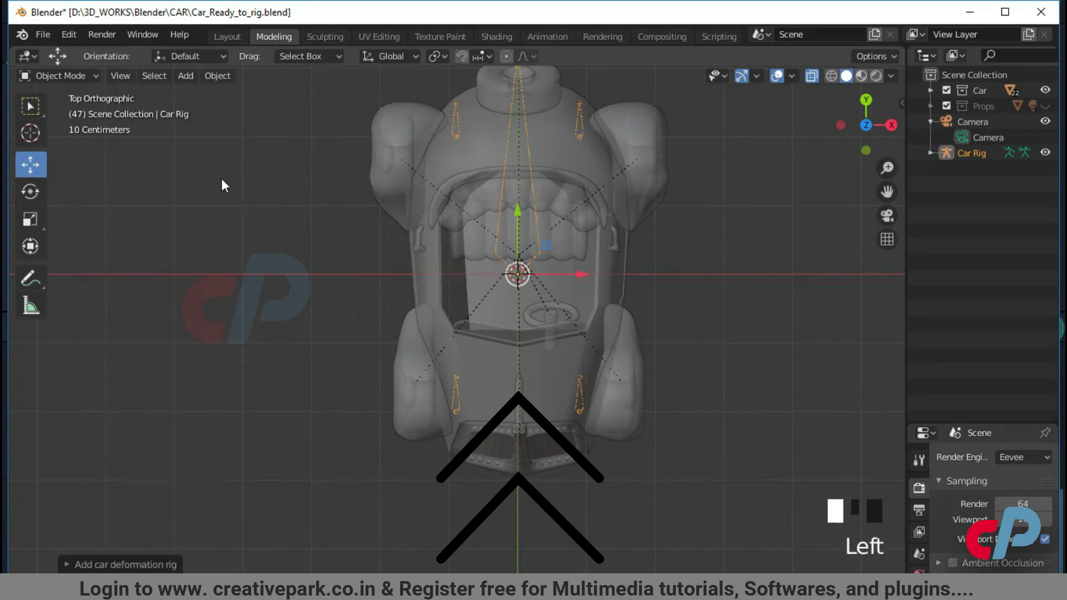
pyautogui.click(118, 563)
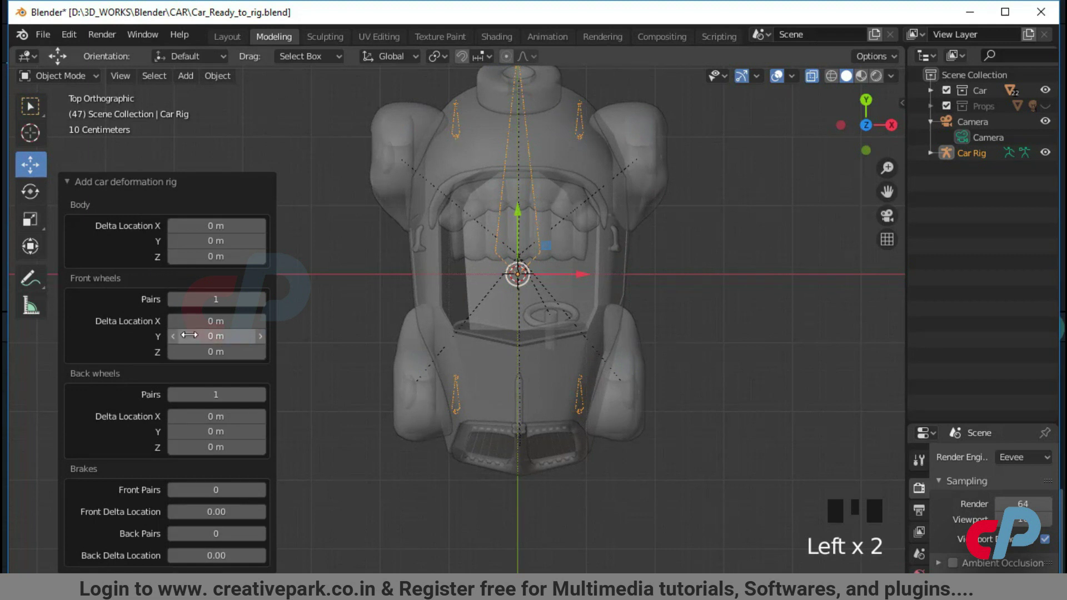
# Step: Set the car rig's back wheels delta location to X 0.85 m, Y -0.28 m and Z 0.12 m
pyautogui.scroll(-1, 468, 335)
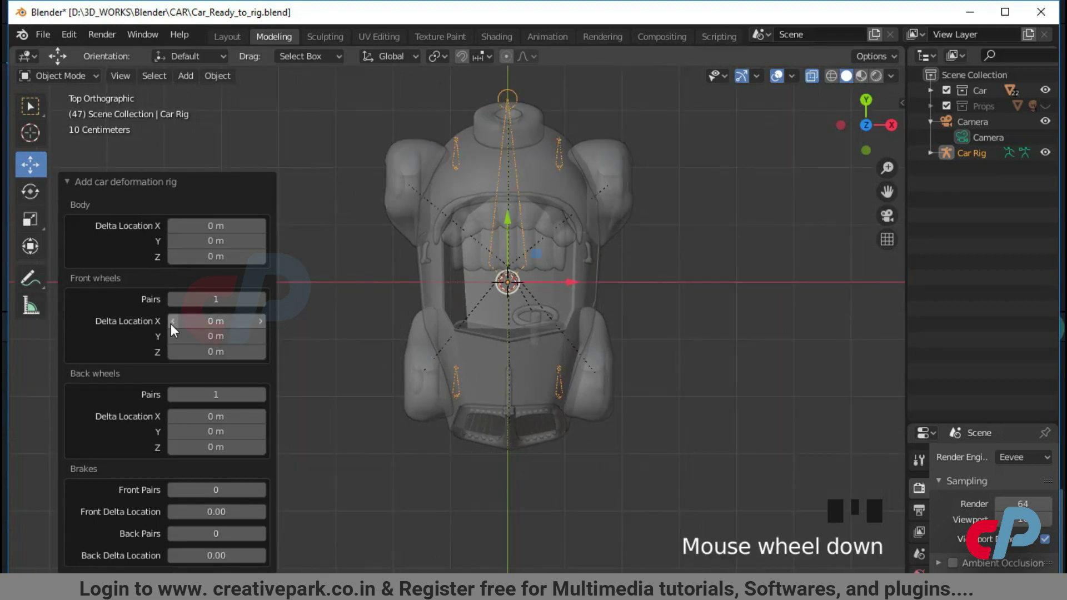
pyautogui.click(197, 416)
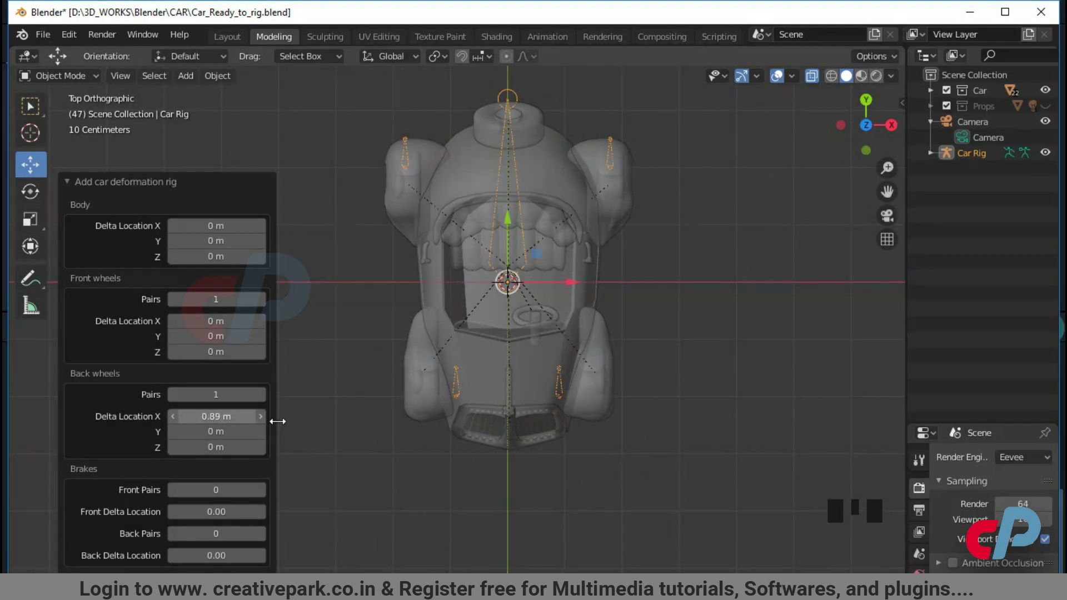
pyautogui.press('KP_3')
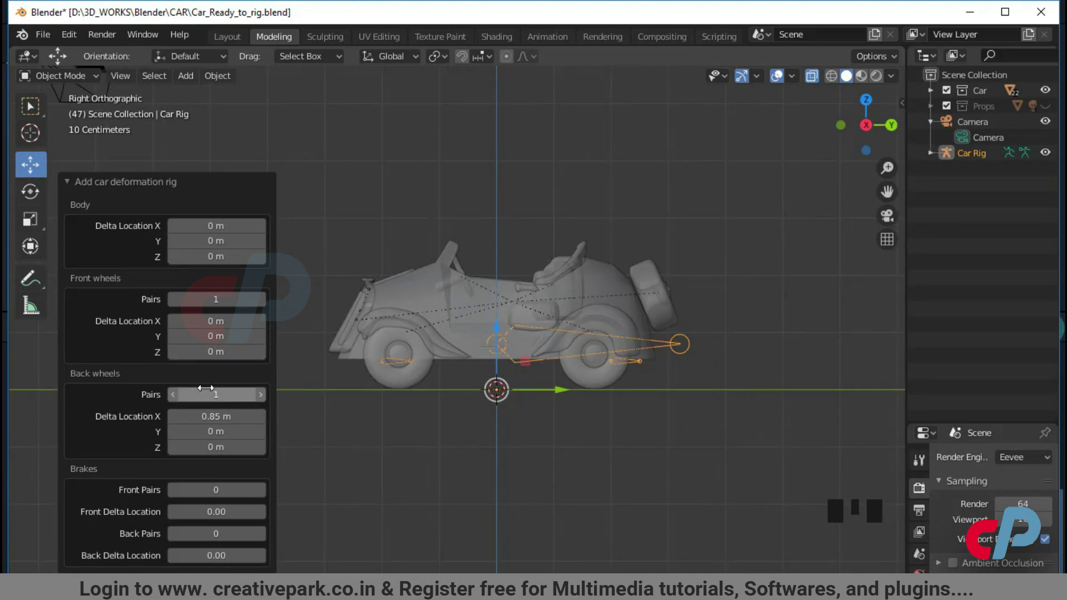
pyautogui.moveTo(201, 432)
pyautogui.mouseDown()
pyautogui.moveTo(184, 432)
pyautogui.moveTo(210, 432)
pyautogui.mouseUp()
pyautogui.scroll(4, 607, 460)
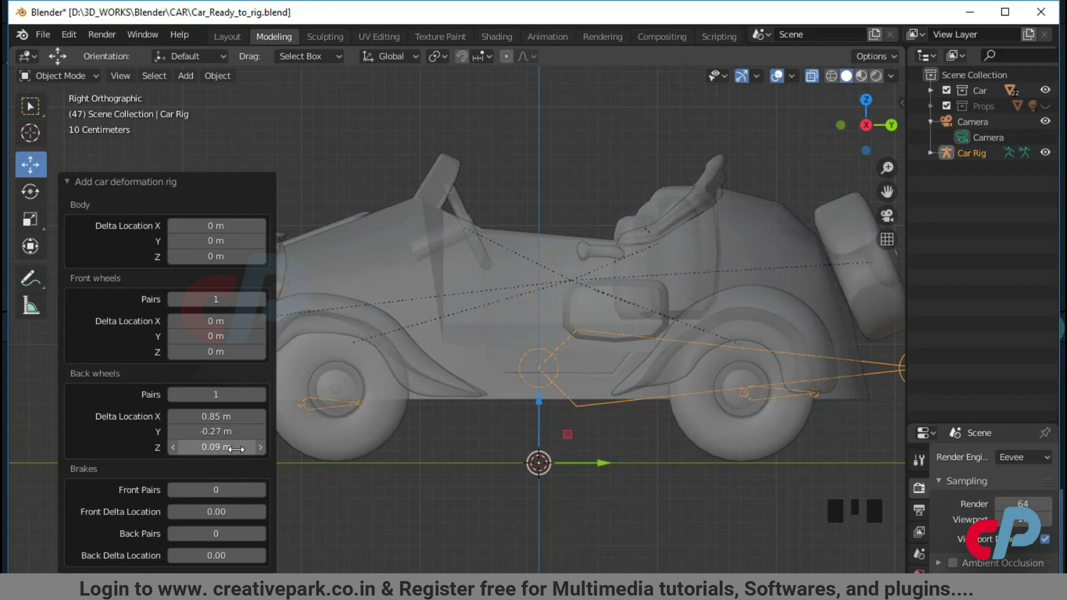
pyautogui.moveTo(231, 433); pyautogui.dragTo(228, 433)
pyautogui.keyDown('shift'); pyautogui.moveTo(466, 455); pyautogui.dragTo(567, 428, button='middle'); pyautogui.keyUp('shift')
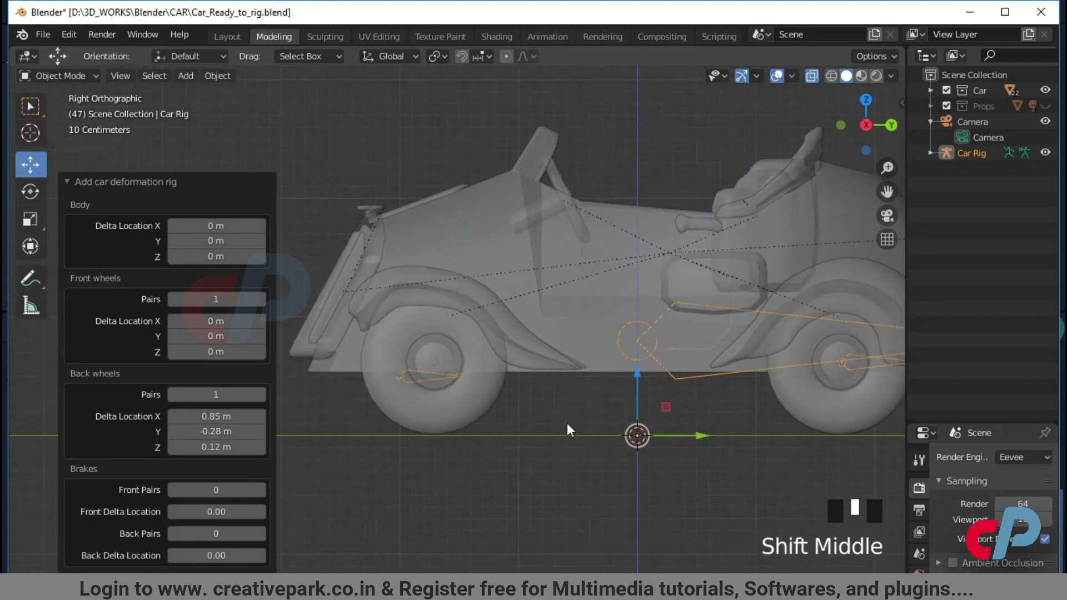
# Step: Set the car rig's front wheels delta location to X 0.57 m, Y 0.29 m and Z 0.11 m
pyautogui.scroll(-2, 567, 428)
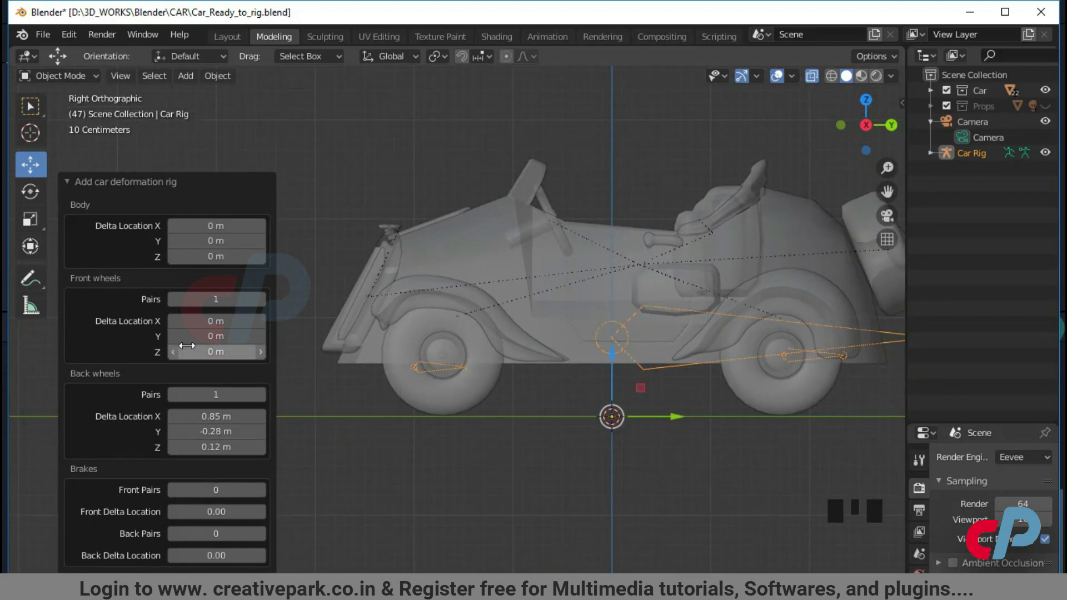
pyautogui.moveTo(217, 337); pyautogui.dragTo(255, 325)
pyautogui.scroll(-2, 482, 361)
pyautogui.press('KP_7')
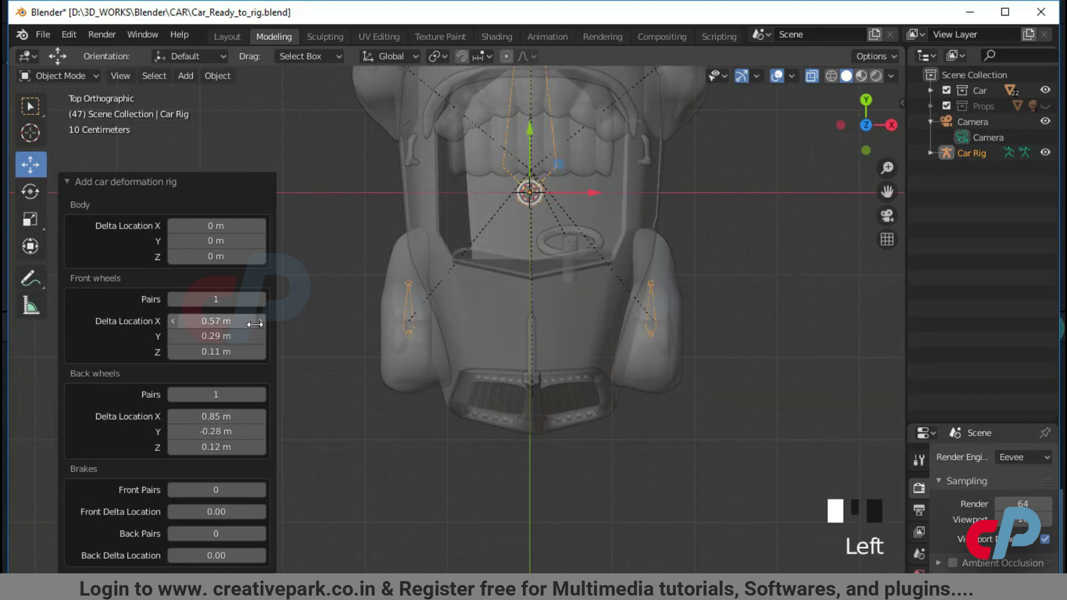
pyautogui.scroll(-2, 278, 381)
pyautogui.moveTo(279, 382); pyautogui.dragTo(502, 345, button='middle')
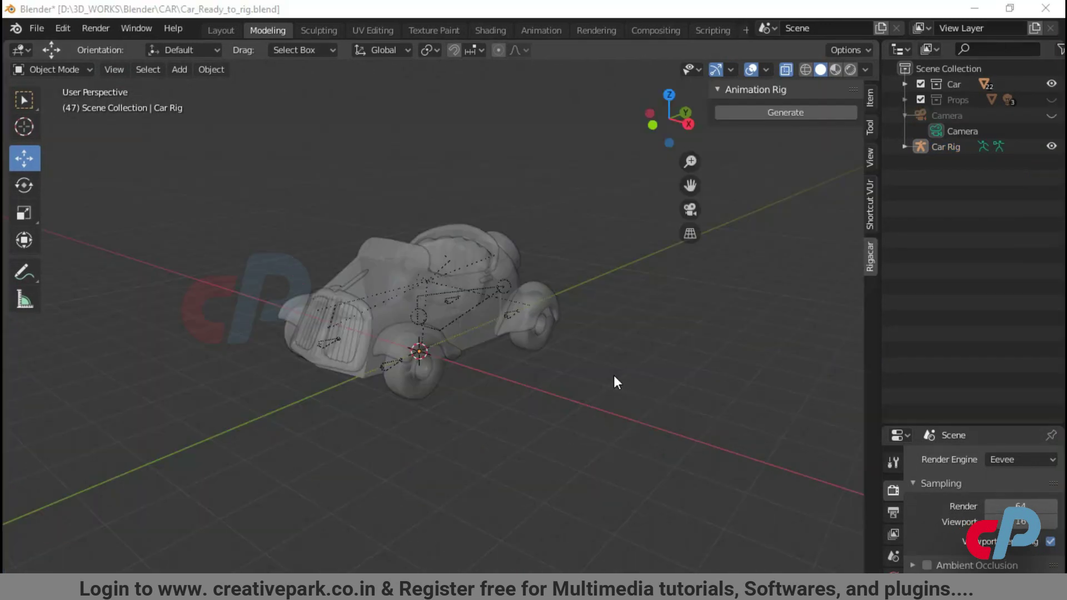
# Step: Delete the Car Rig armature from the scene
pyautogui.moveTo(615, 381); pyautogui.dragTo(294, 220, button='middle')
pyautogui.rightClick(937, 149)
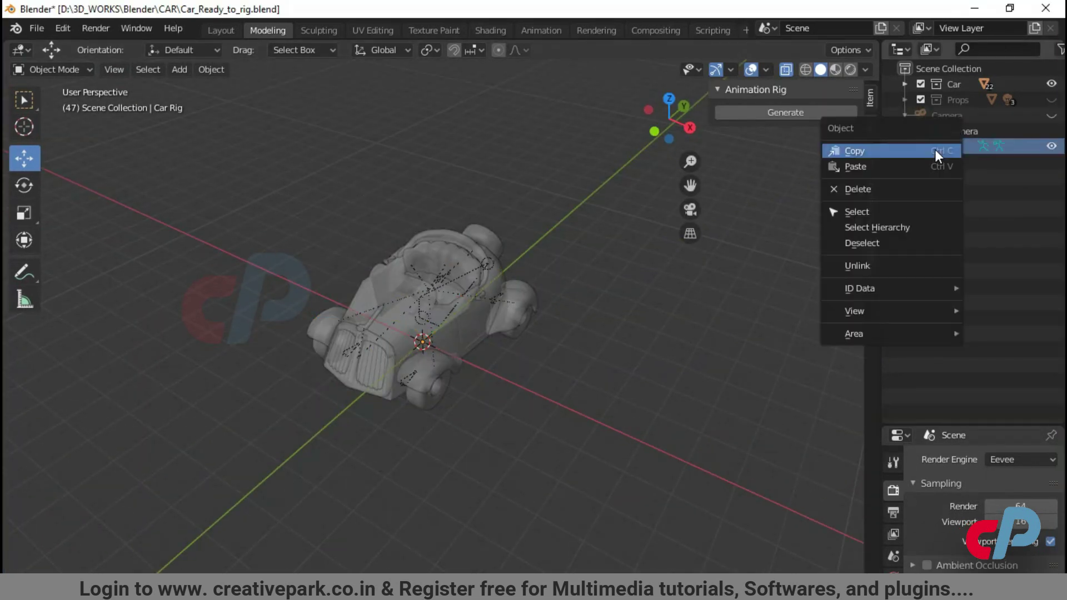
pyautogui.click(915, 189)
pyautogui.moveTo(622, 399); pyautogui.dragTo(612, 369, button='middle')
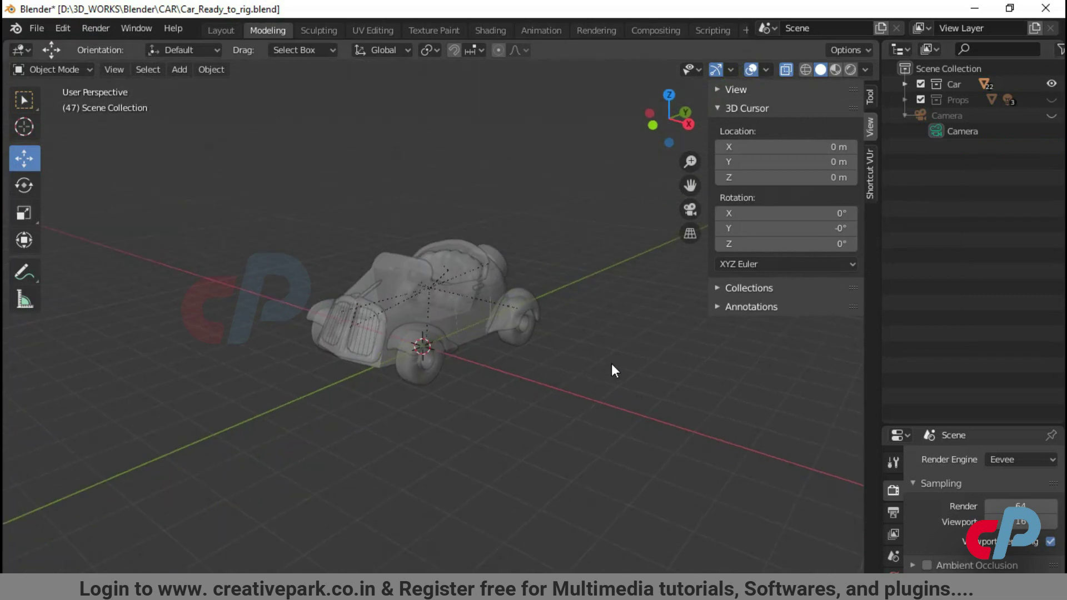
# Step: Select all the car's parts and add a Car (deformation rig) armature fitted to them
pyautogui.scroll(1, 545, 301)
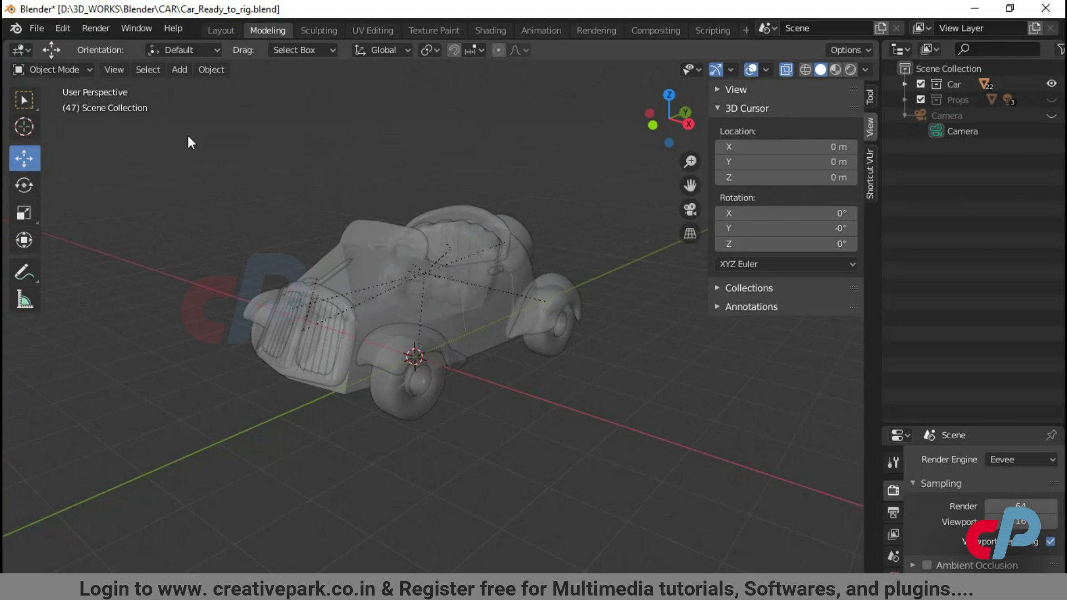
pyautogui.moveTo(188, 136); pyautogui.dragTo(607, 448)
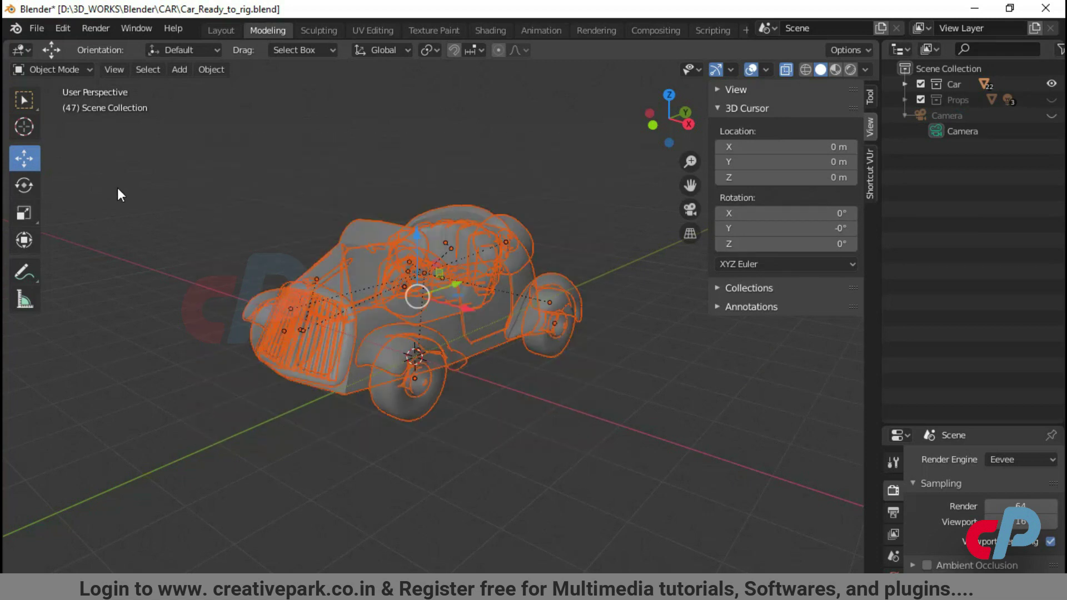
pyautogui.hotkey('shift', 'a')
pyautogui.moveTo(79, 165)
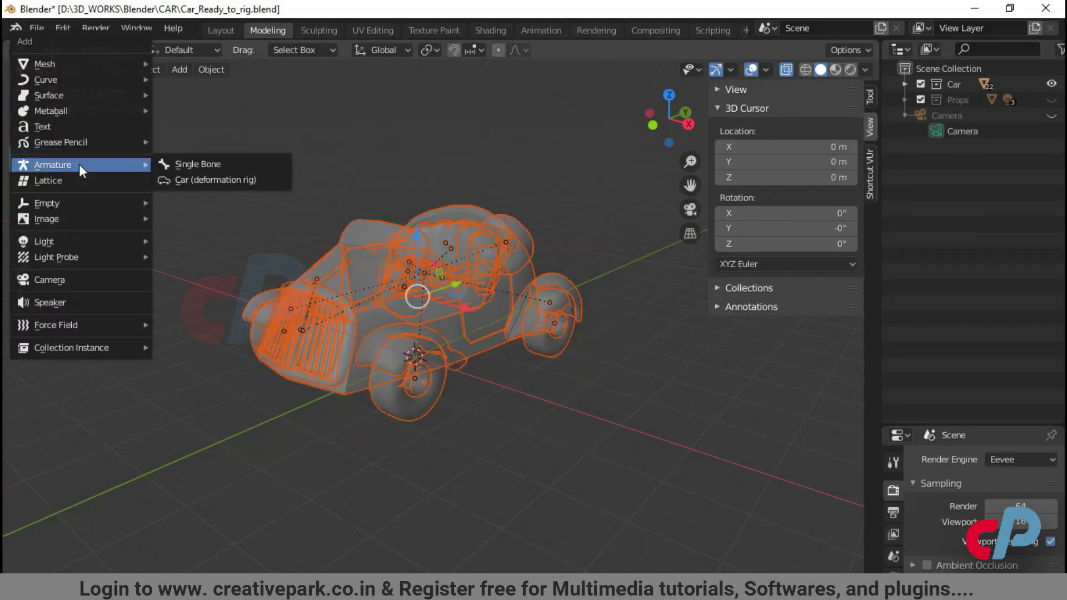
pyautogui.click(187, 180)
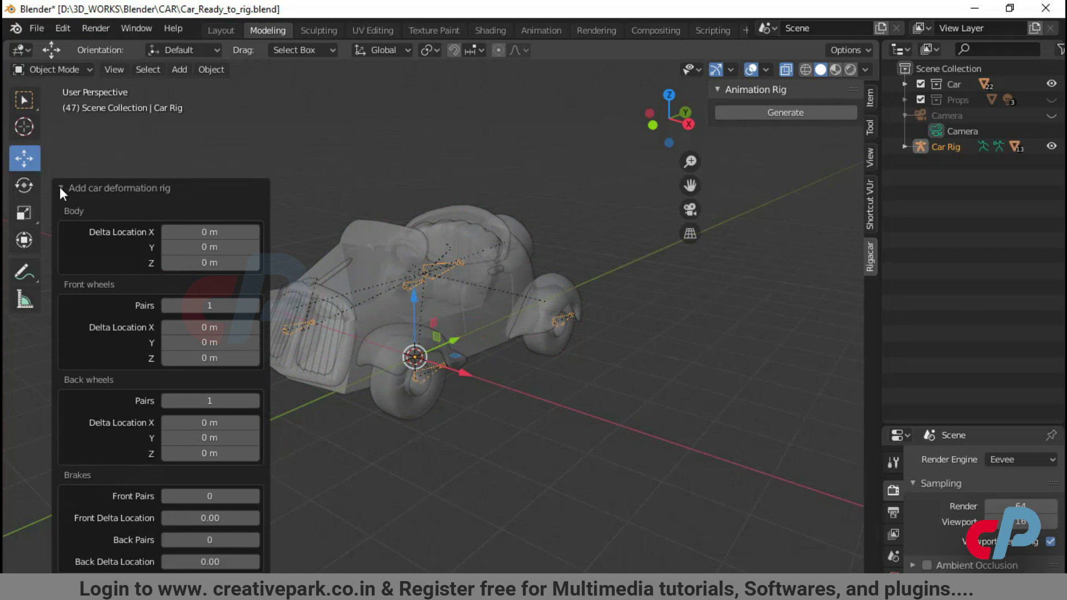
pyautogui.moveTo(530, 249); pyautogui.dragTo(552, 360, button='middle')
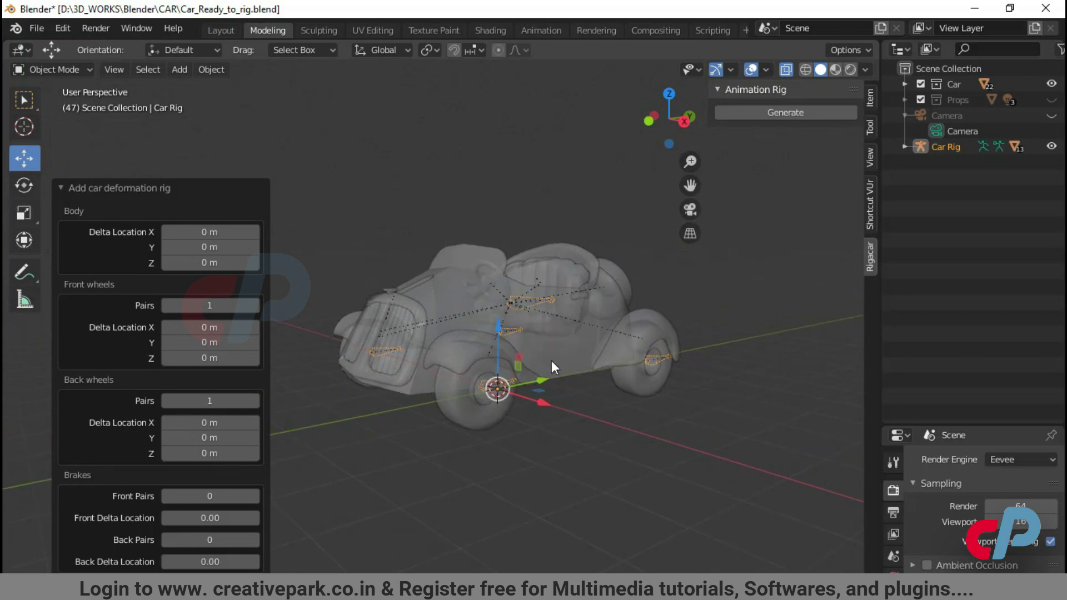
# Step: Generate the Rigacar animation rig from the deformation rig and display the car in material preview shading
pyautogui.click(773, 111)
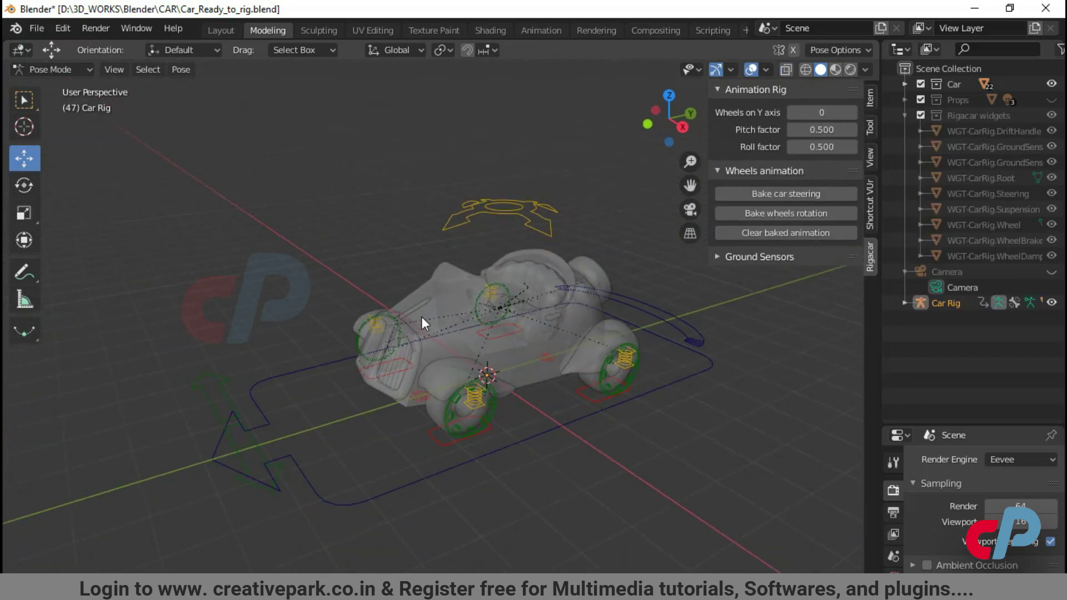
pyautogui.moveTo(421, 325); pyautogui.dragTo(556, 222, button='middle')
pyautogui.click(836, 70)
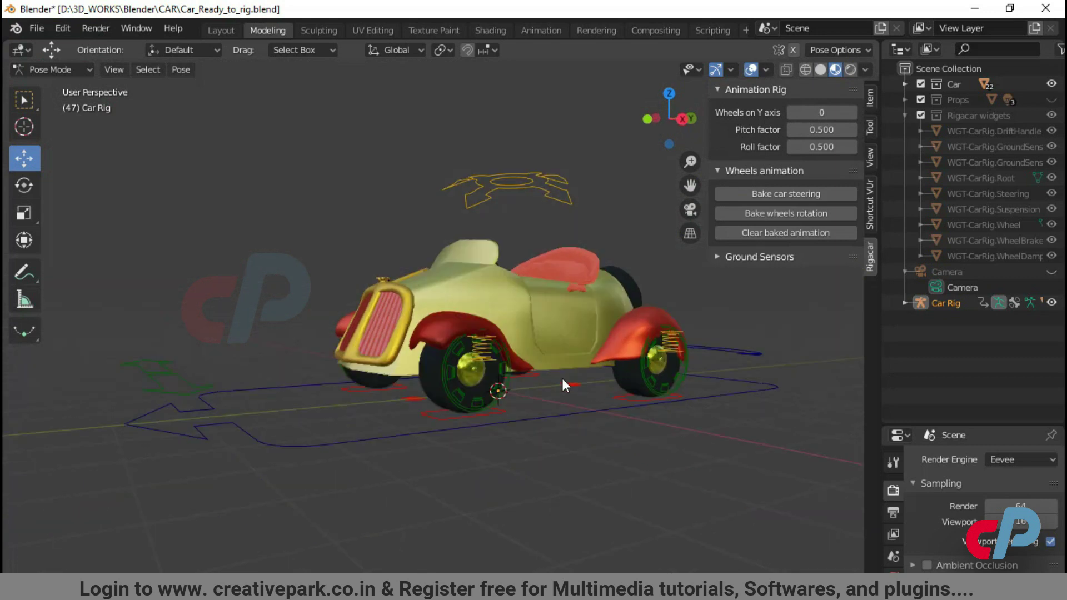
# Step: Try moving the Suspension control above the car to tilt the body, and undo the move
pyautogui.moveTo(483, 245); pyautogui.dragTo(537, 317, button='middle')
pyautogui.click(503, 202)
pyautogui.moveTo(545, 217); pyautogui.dragTo(662, 256)
pyautogui.hotkey('ctrl', 'z')
pyautogui.moveTo(340, 473); pyautogui.dragTo(284, 424, button='middle')
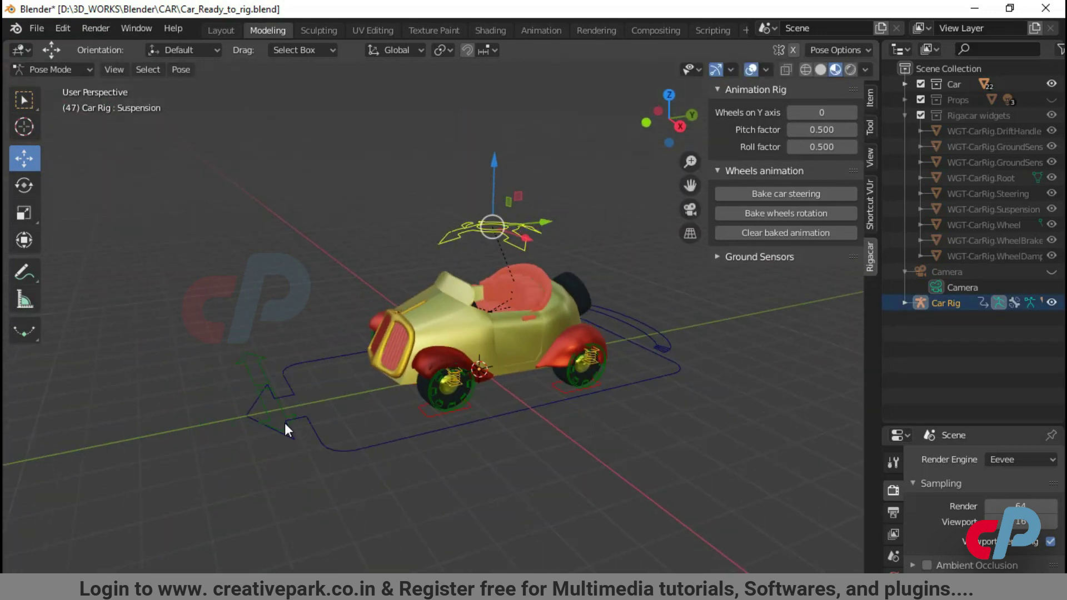
# Step: Try driving the car by moving the rig's Root control along Y, and undo the moves
pyautogui.click(286, 426)
pyautogui.moveTo(287, 427); pyautogui.dragTo(310, 434)
pyautogui.hotkey('ctrl', 'z')
pyautogui.click(593, 393)
pyautogui.moveTo(583, 350); pyautogui.dragTo(449, 379)
pyautogui.hotkey('ctrl', 'z')
# Step: Try setting Wheels on Y axis to 1 and moving the Root control along Y, and undo these changes
pyautogui.moveTo(819, 113); pyautogui.dragTo(834, 113)
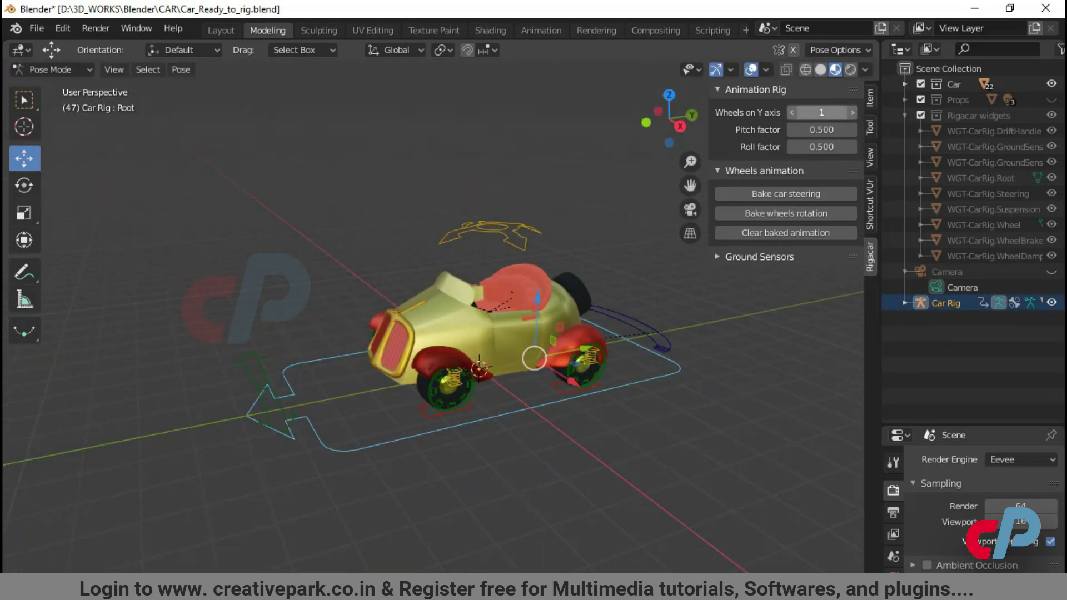
pyautogui.moveTo(586, 350); pyautogui.dragTo(519, 389)
pyautogui.click(540, 336)
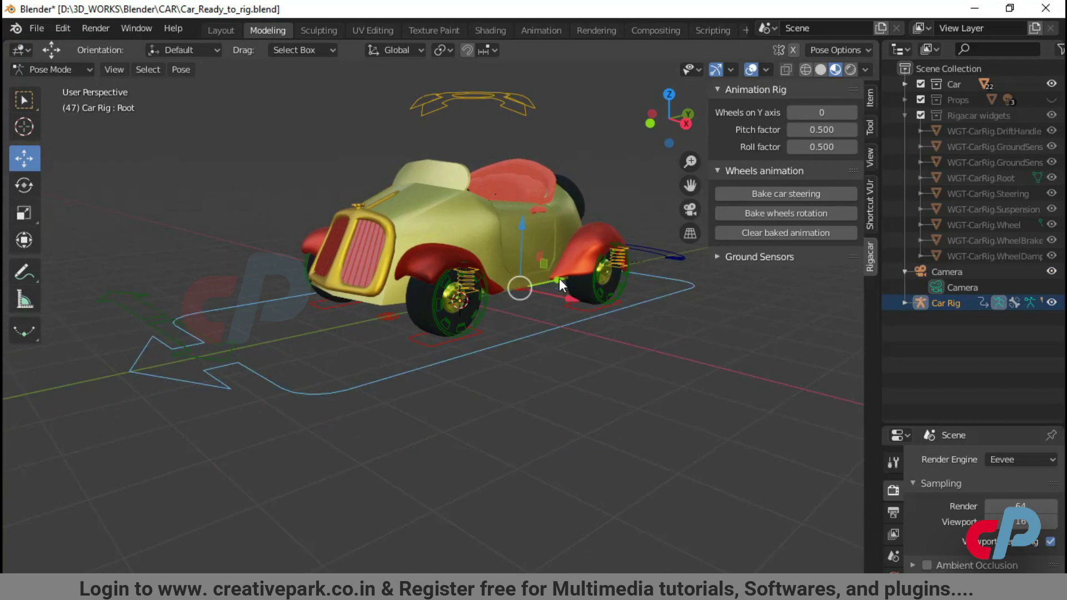
pyautogui.moveTo(561, 285); pyautogui.dragTo(600, 295)
pyautogui.hotkey('ctrl', 'z')
# Step: Try rotating the Drift control behind the car with the Rotate tool, and undo the rotation
pyautogui.scroll(-2, 673, 356)
pyautogui.moveTo(673, 356); pyautogui.dragTo(626, 364, button='middle')
pyautogui.click(649, 283)
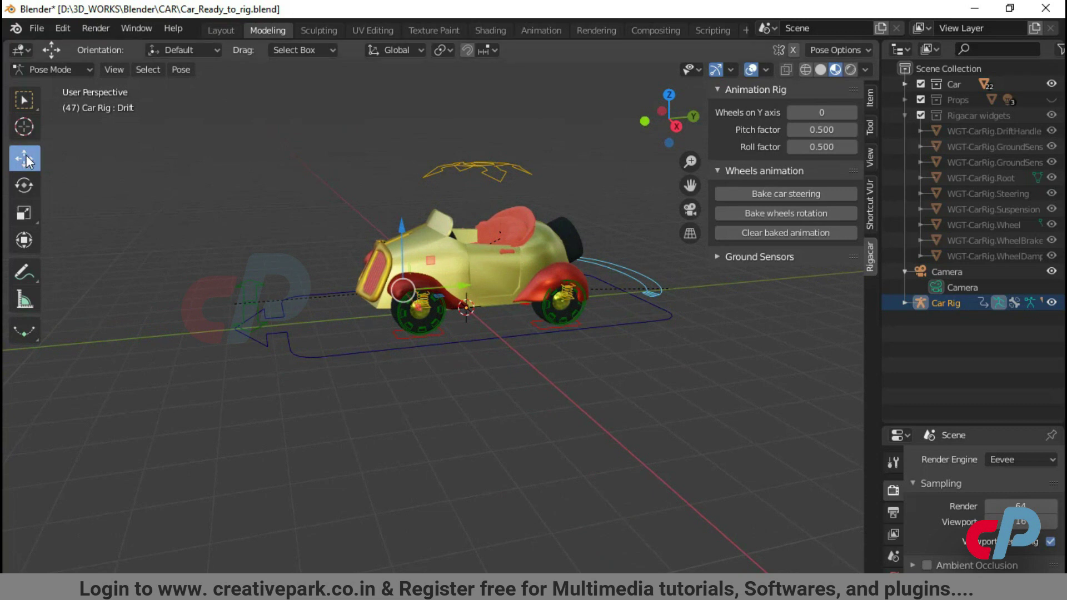
pyautogui.click(24, 186)
pyautogui.moveTo(429, 305); pyautogui.dragTo(456, 299)
pyautogui.moveTo(483, 244); pyautogui.dragTo(514, 314)
pyautogui.hotkey('ctrl', 'z')
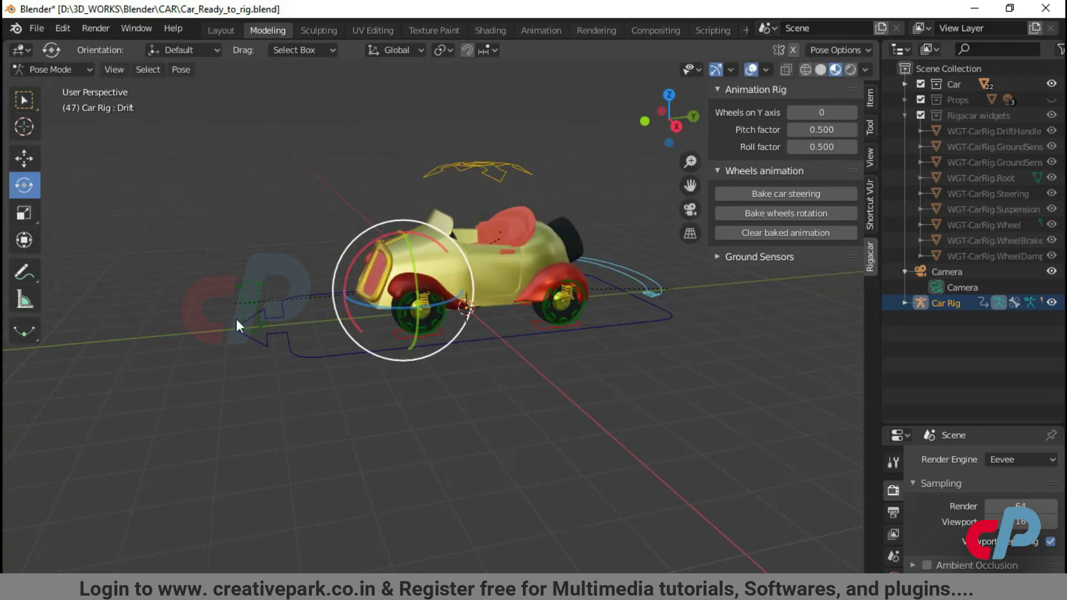
# Step: Try moving the Suspension control about 0.71 m along X with the Move tool, and undo the move
pyautogui.click(508, 164)
pyautogui.click(26, 163)
pyautogui.moveTo(411, 196); pyautogui.dragTo(517, 192, button='middle')
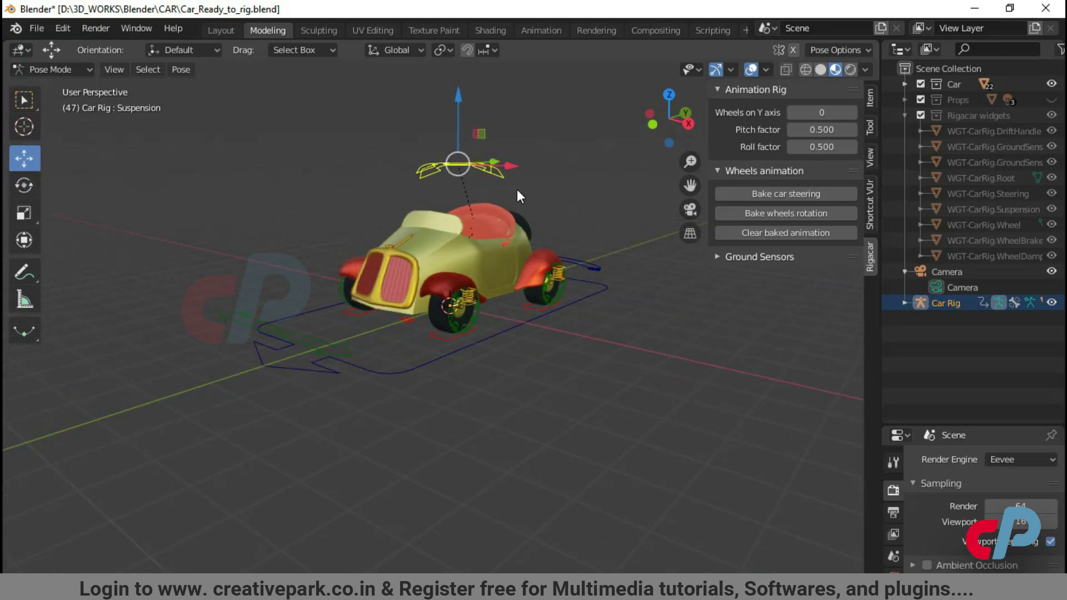
pyautogui.moveTo(499, 166); pyautogui.dragTo(531, 244)
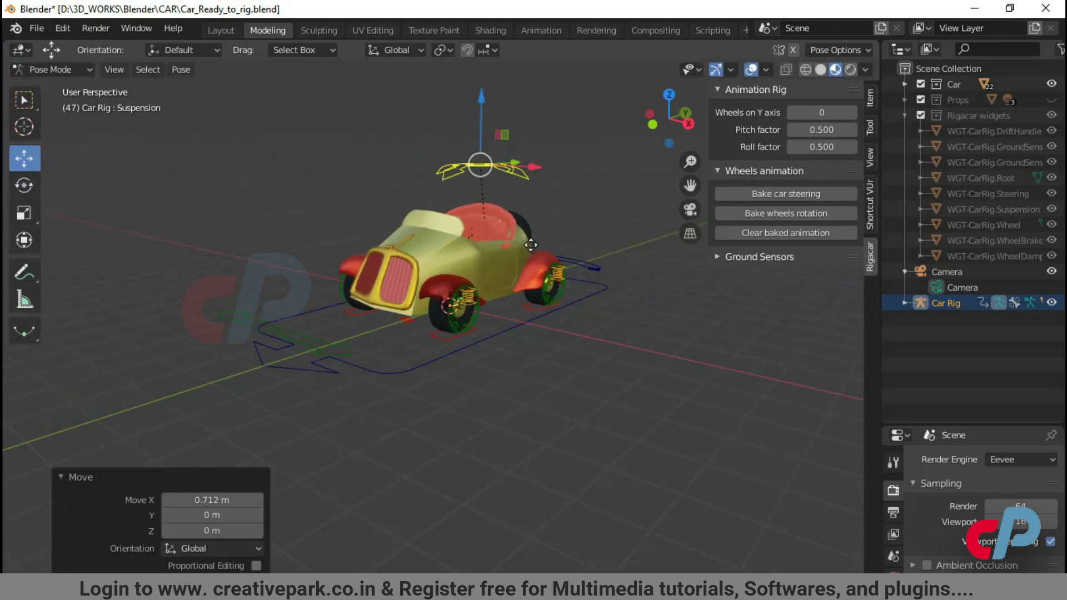
pyautogui.moveTo(580, 350); pyautogui.dragTo(580, 350)
pyautogui.scroll(3, 538, 350)
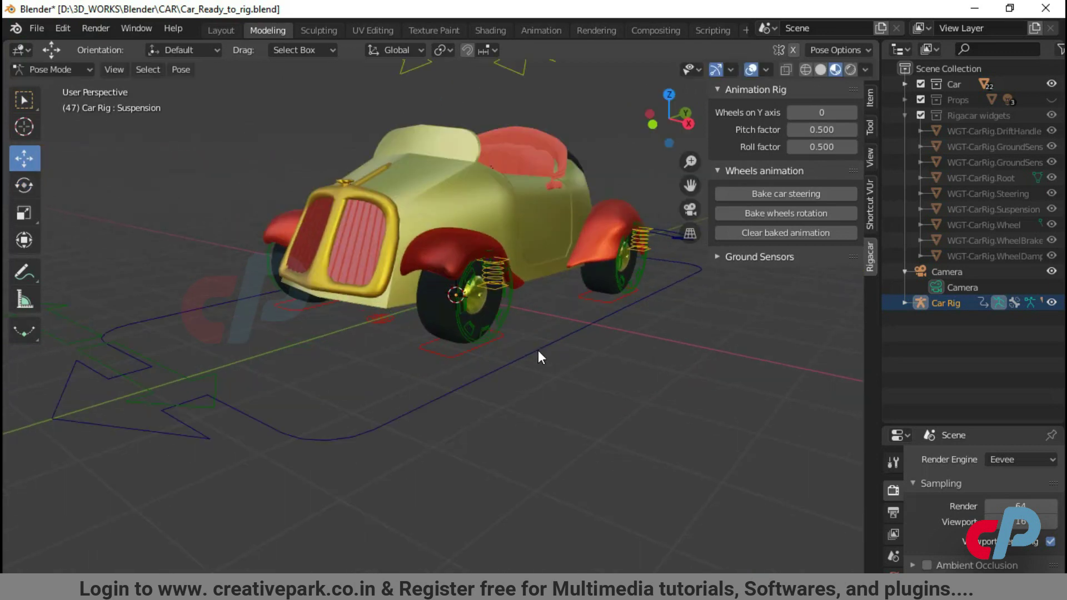
# Step: Try raising the front wheel damper control about 1.36 m along Z, and undo the move
pyautogui.click(500, 267)
pyautogui.moveTo(538, 347); pyautogui.dragTo(626, 348, button='middle')
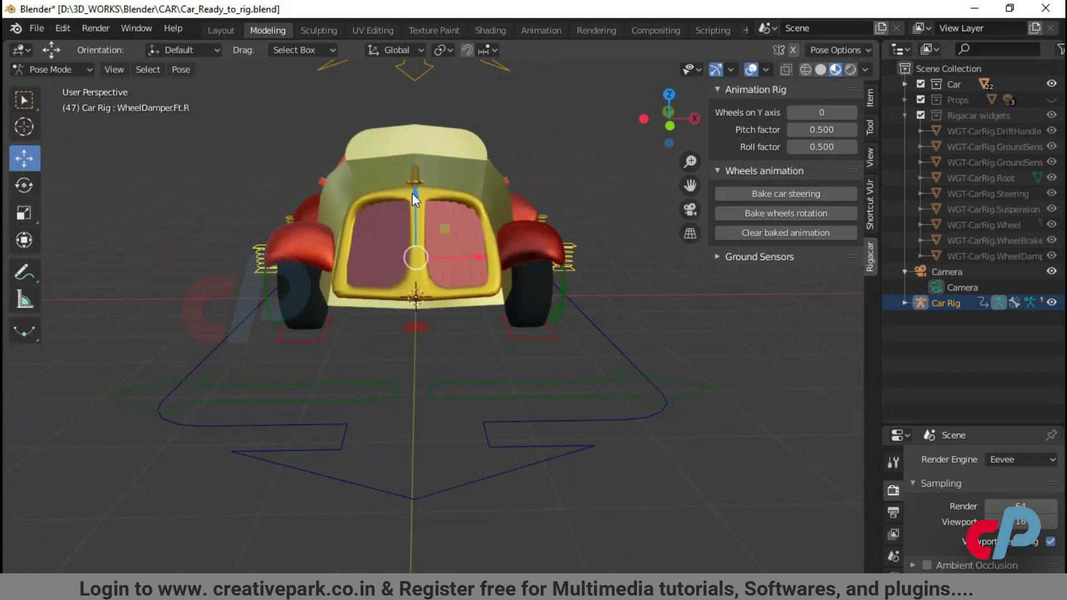
pyautogui.moveTo(414, 200); pyautogui.dragTo(481, 161)
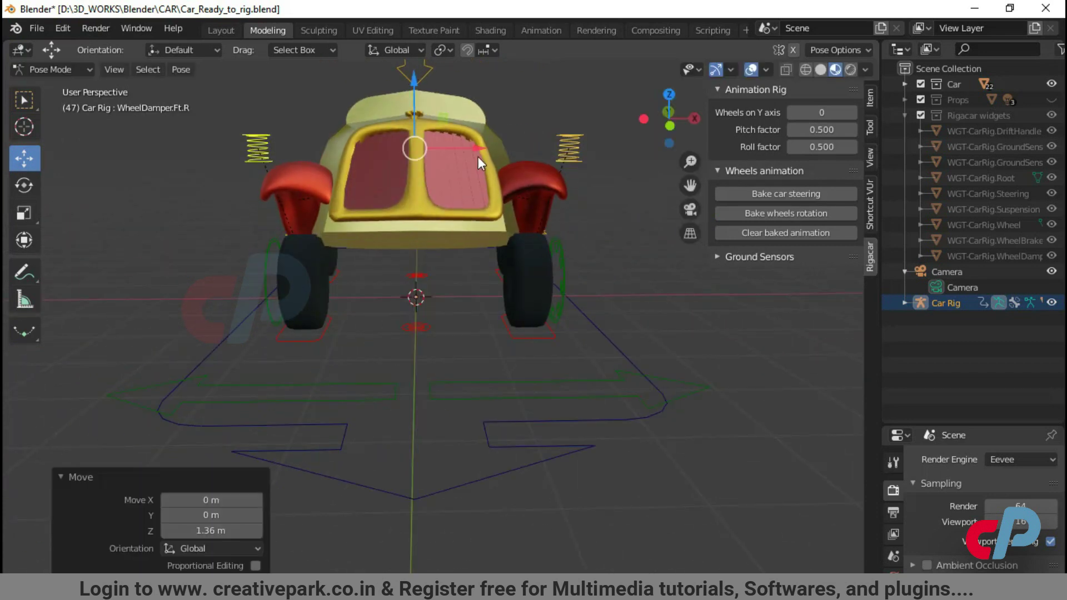
pyautogui.hotkey('ctrl', 'z')
# Step: Try moving the Steering control about 1.76 m along X, undo it, and select the front left wheel's ground sensor
pyautogui.moveTo(663, 348); pyautogui.dragTo(619, 341, button='middle')
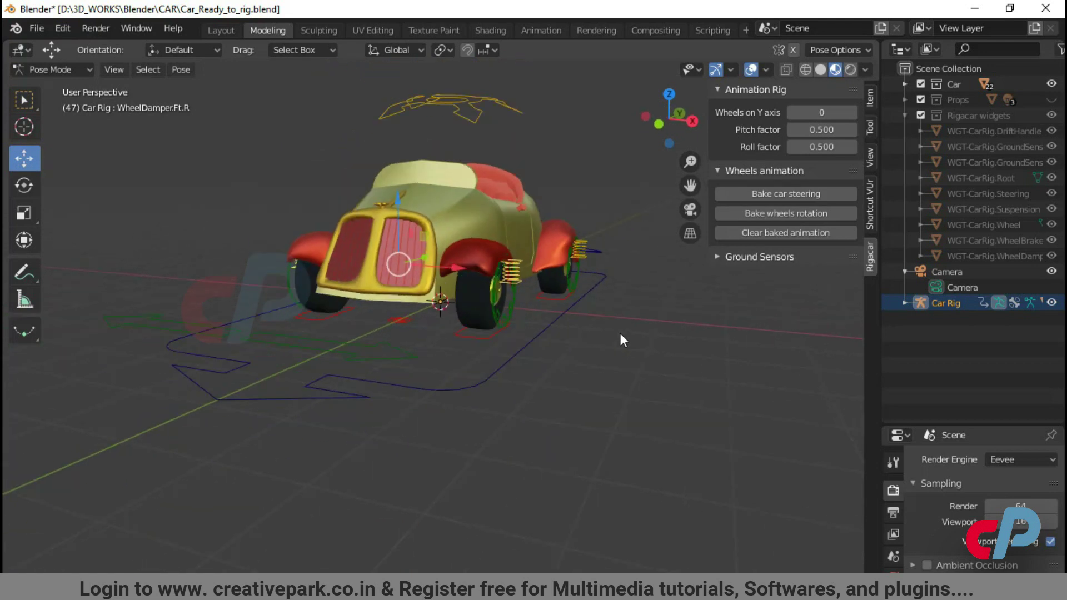
pyautogui.click(409, 359)
pyautogui.moveTo(409, 359); pyautogui.dragTo(502, 473, button='middle')
pyautogui.moveTo(422, 356); pyautogui.dragTo(598, 417)
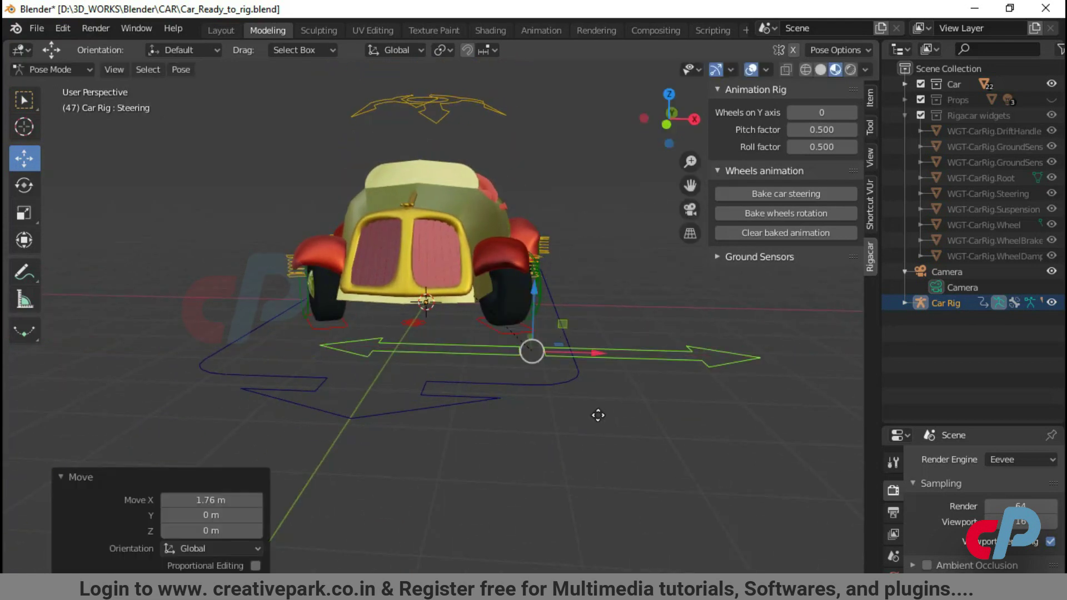
pyautogui.hotkey('ctrl', 'z')
pyautogui.click(506, 332)
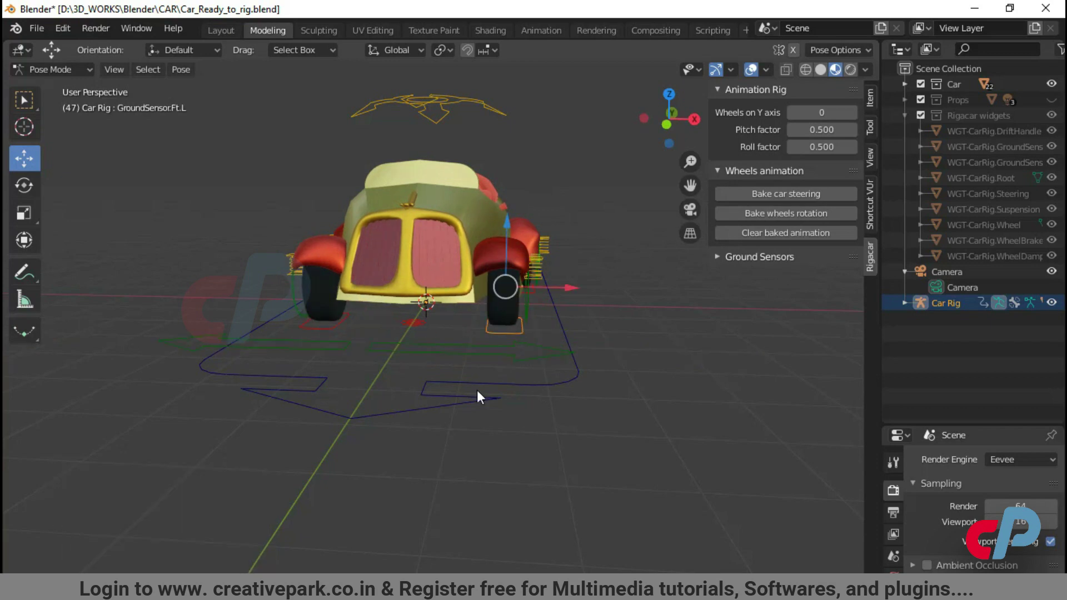
pyautogui.moveTo(477, 398); pyautogui.dragTo(602, 436, button='middle')
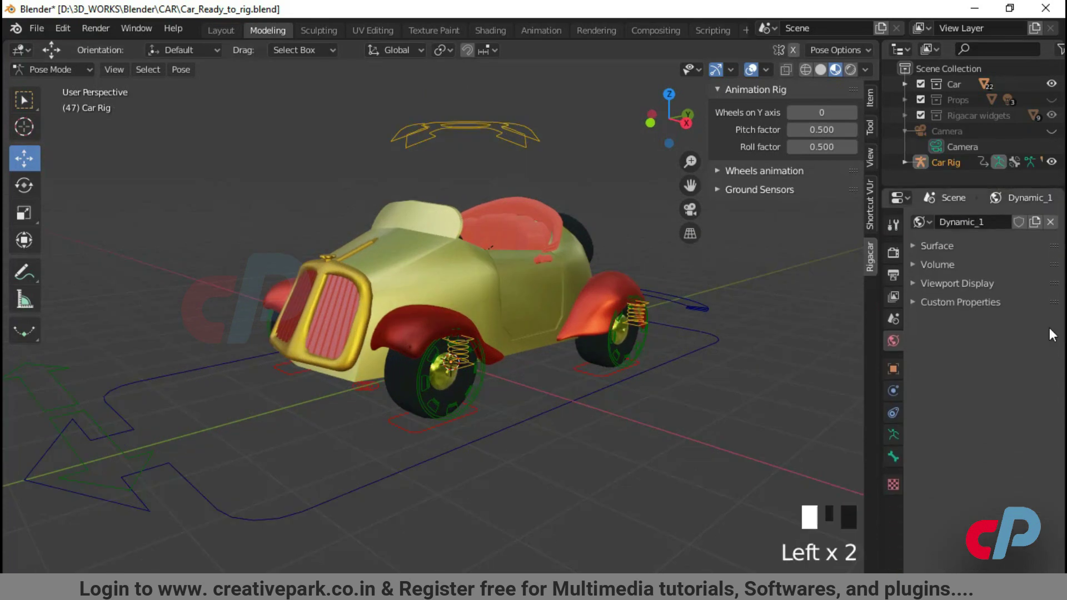
# Step: Inspect the car rig's first three bone layers one at a time, and show the first four together again
pyautogui.click(892, 435)
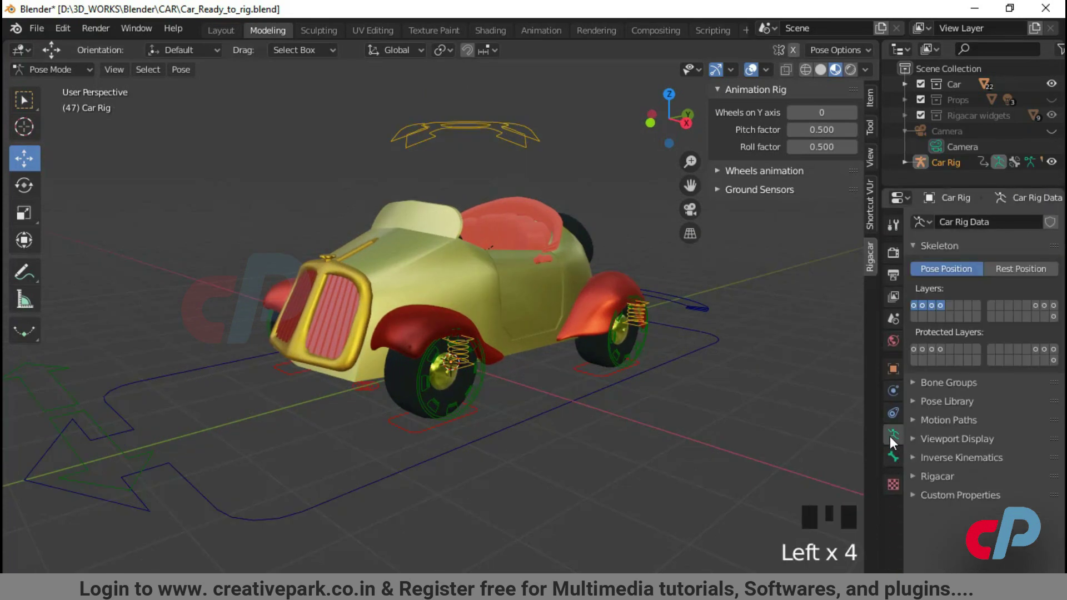
pyautogui.click(913, 305)
pyautogui.click(922, 306)
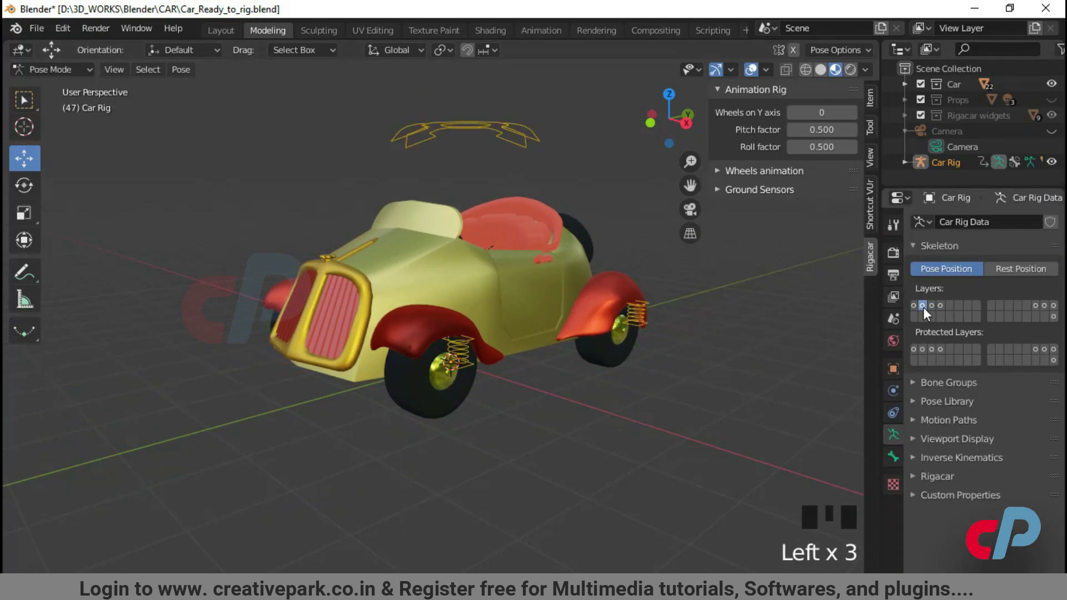
pyautogui.click(931, 306)
pyautogui.keyDown('shift'); pyautogui.click(913, 305); pyautogui.keyUp('shift')
pyautogui.keyDown('shift'); pyautogui.click(922, 305); pyautogui.keyUp('shift')
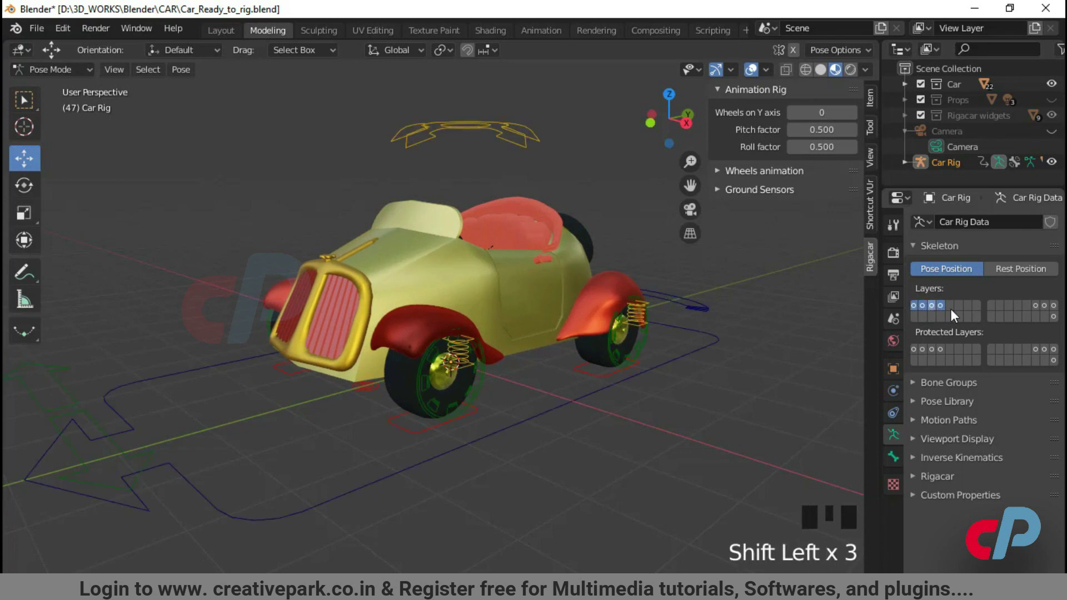
# Step: Inspect the car rig's bone layers 14, 15 and 16 one at a time in wireframe shading
pyautogui.click(1044, 306)
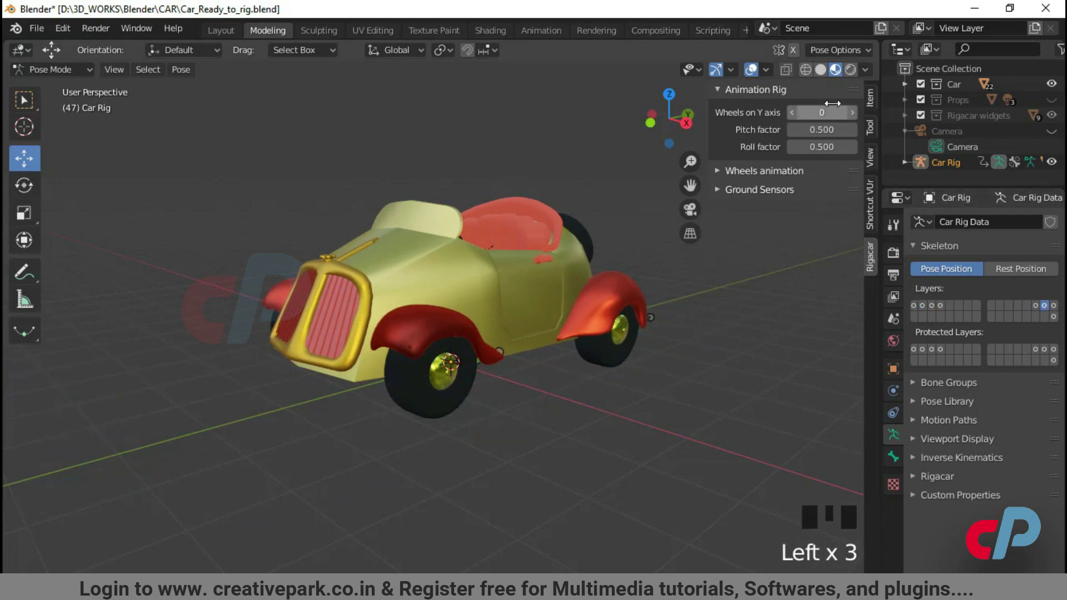
pyautogui.click(805, 69)
pyautogui.moveTo(779, 250); pyautogui.dragTo(785, 287, button='middle')
pyautogui.click(1036, 306)
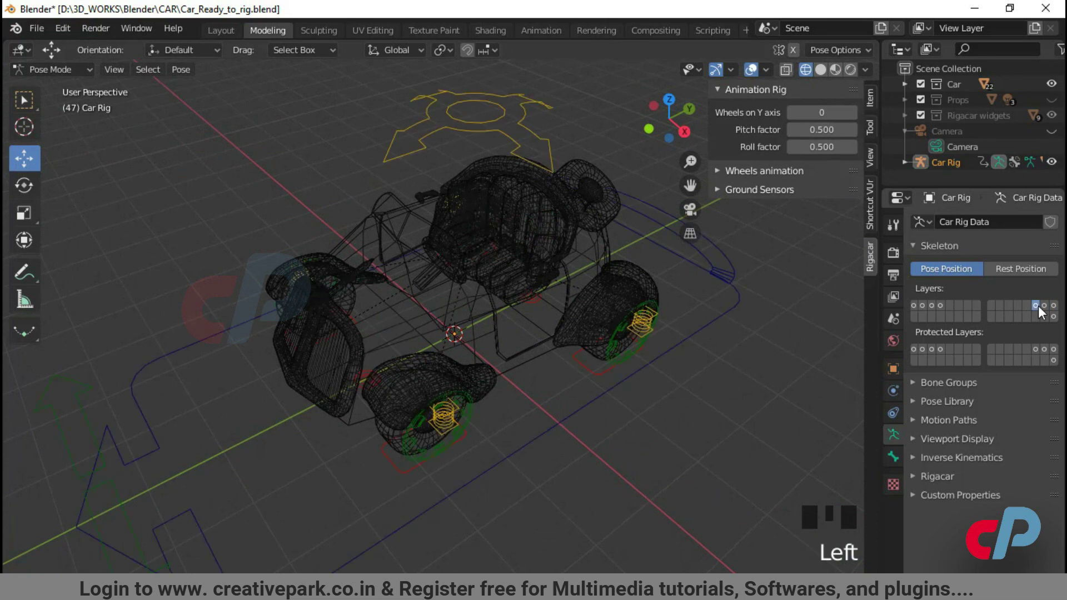
pyautogui.click(1045, 305)
pyautogui.doubleClick(1054, 305)
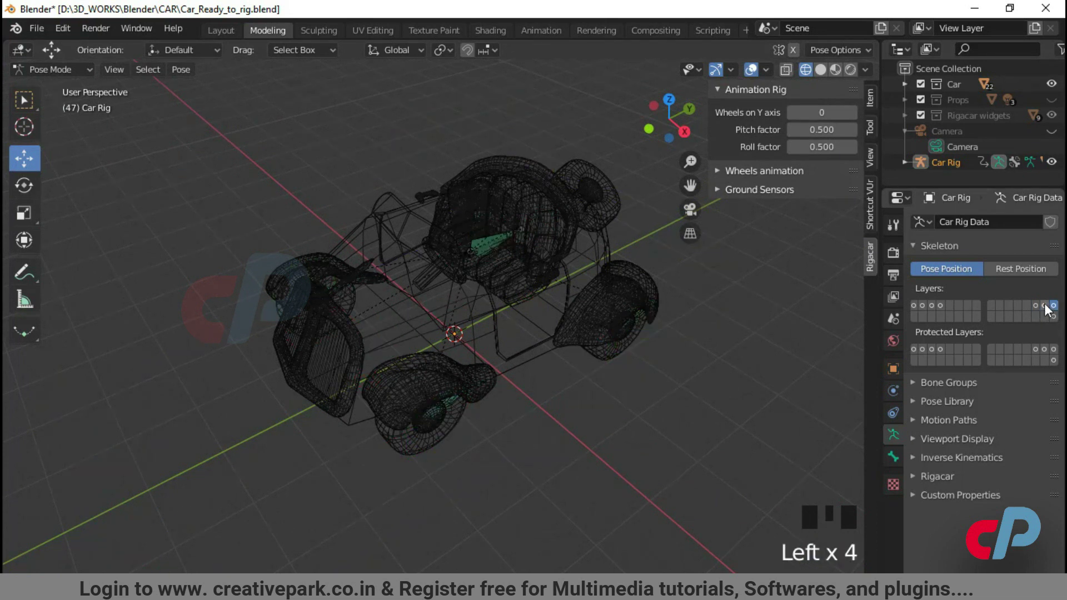
pyautogui.click(1046, 305)
pyautogui.click(1037, 306)
pyautogui.click(1036, 306)
# Step: Show the car rig's first four bone layers together and return the viewport to solid shading
pyautogui.click(915, 306)
pyautogui.keyDown('shift'); pyautogui.click(923, 306); pyautogui.keyUp('shift')
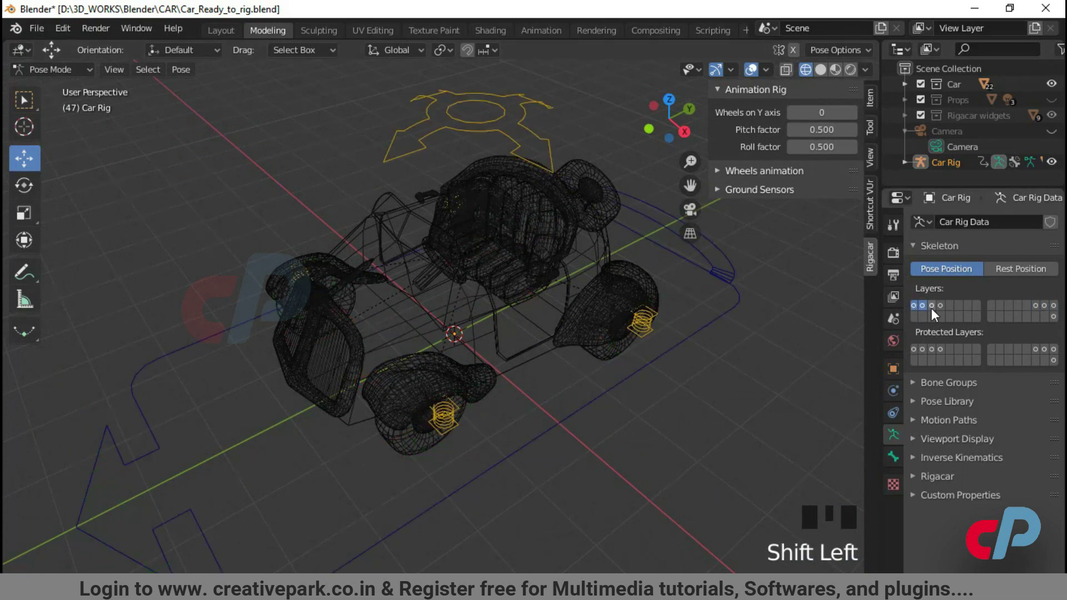
pyautogui.keyDown('shift'); pyautogui.click(932, 306); pyautogui.keyUp('shift')
pyautogui.keyDown('shift'); pyautogui.click(940, 306); pyautogui.keyUp('shift')
pyautogui.click(821, 70)
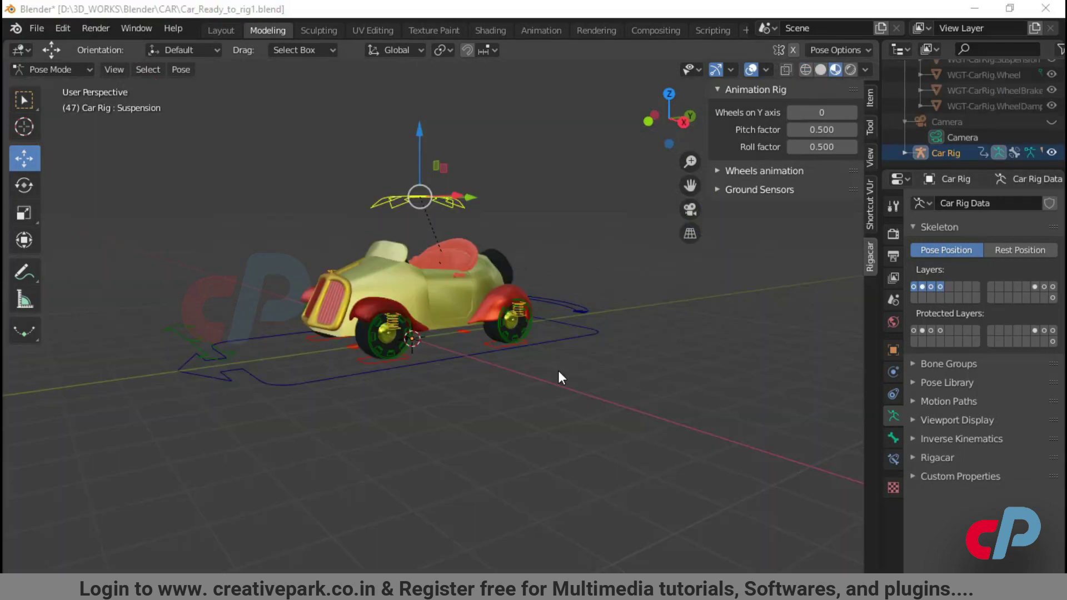
# Step: In Edit Mode from the top view, move the steering bone in front of the car closer to its nose, checking it in Pose Mode
pyautogui.scroll(3, 559, 370)
pyautogui.press('KP_7')
pyautogui.scroll(-3, 571, 334)
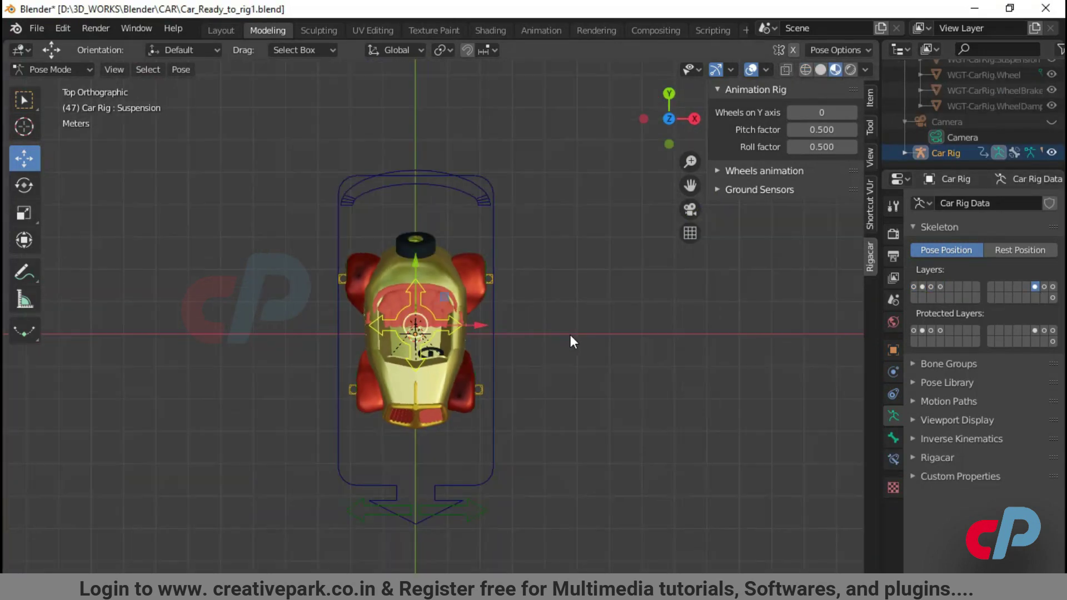
pyautogui.keyDown('shift'); pyautogui.moveTo(572, 418); pyautogui.dragTo(549, 299, button='middle'); pyautogui.keyUp('shift')
pyautogui.scroll(2, 540, 344)
pyautogui.press('Tab')
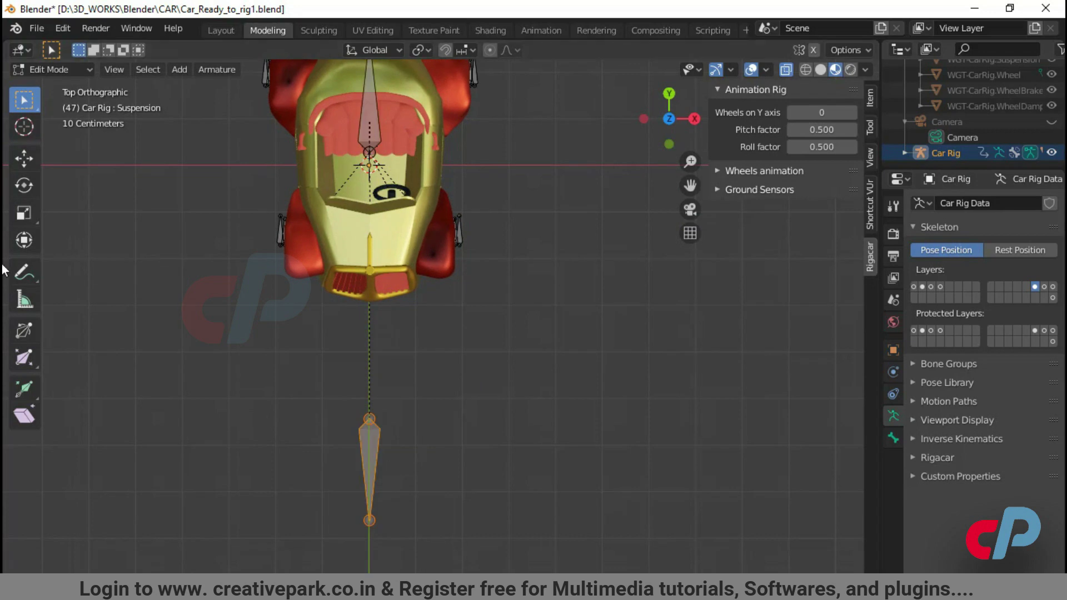
pyautogui.click(24, 160)
pyautogui.moveTo(370, 400); pyautogui.dragTo(373, 337)
pyautogui.press('Tab')
pyautogui.press('Tab')
pyautogui.press('Tab')
pyautogui.moveTo(515, 369); pyautogui.dragTo(566, 447, button='middle')
# Step: Select the drift bone behind the car, move it closer to the body in Edit Mode, and check it in Pose Mode
pyautogui.press('Tab')
pyautogui.press('KP_7')
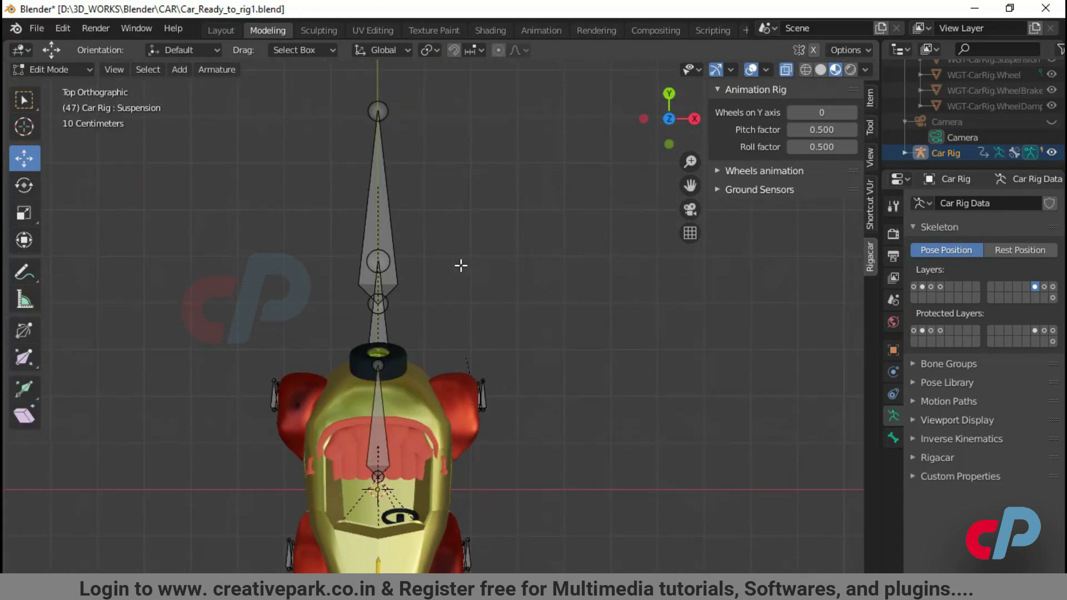
pyautogui.press('Tab')
pyautogui.click(453, 284)
pyautogui.press('Tab')
pyautogui.moveTo(375, 144); pyautogui.dragTo(385, 172)
pyautogui.press('Tab')
pyautogui.press('Tab')
pyautogui.press('Tab')
pyautogui.click(612, 346)
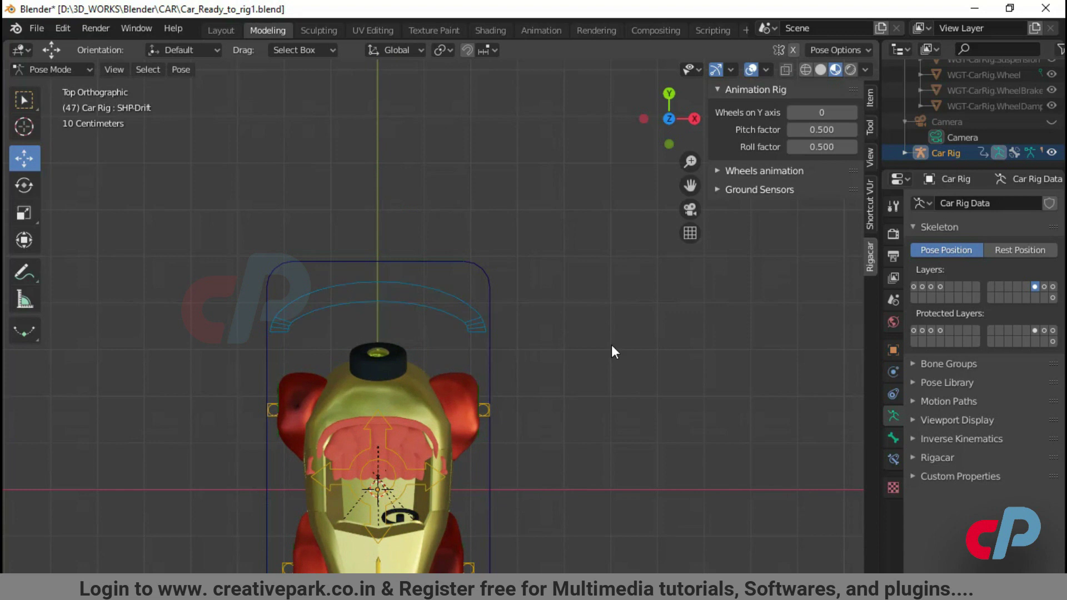
pyautogui.moveTo(612, 344); pyautogui.dragTo(555, 352, button='middle')
pyautogui.scroll(3, 548, 376)
pyautogui.scroll(-1, 552, 399)
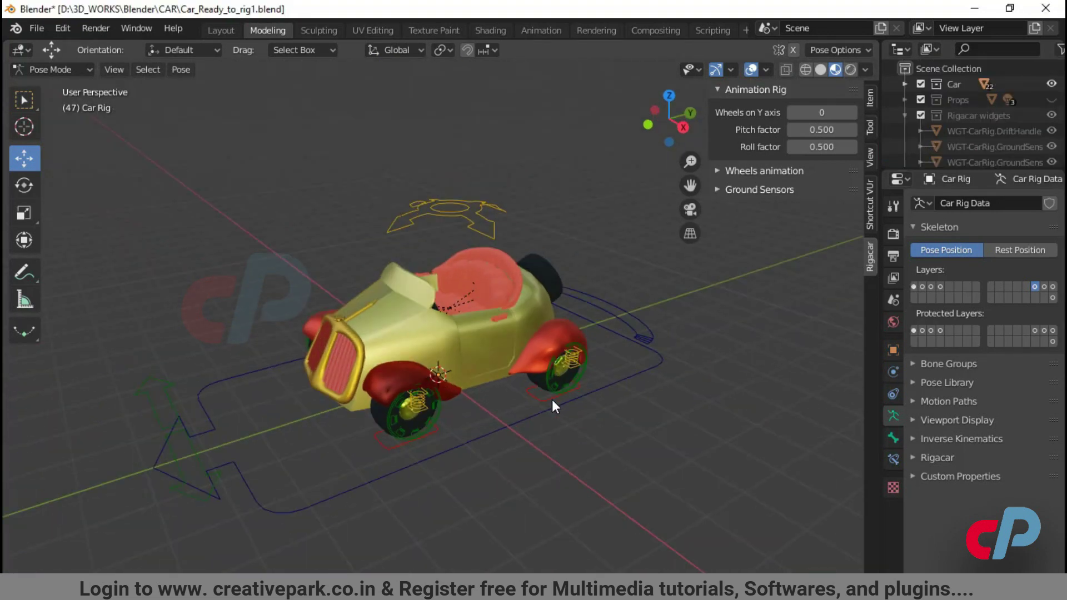
# Step: In wireframe shading, add a new bone at the 3D cursor to the car rig in Edit Mode on bone layer 15
pyautogui.click(805, 70)
pyautogui.moveTo(572, 371)
pyautogui.mouseDown(button='middle')
pyautogui.moveTo(577, 422)
pyautogui.moveTo(500, 469)
pyautogui.moveTo(446, 390)
pyautogui.mouseUp(button='middle')
pyautogui.press('KP_3')
pyautogui.hotkey('ctrl', 'Tab')
pyautogui.press('Tab')
pyautogui.hotkey('shift', 'a')
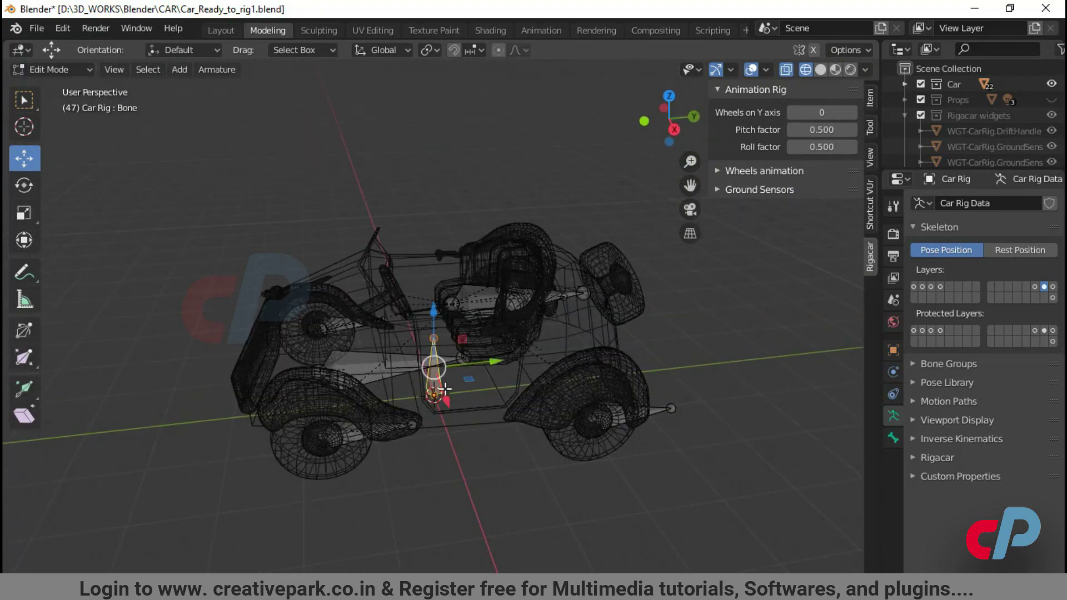
# Step: Raise the new bone to cabin height and shift it along negative X to the car's side door
pyautogui.moveTo(434, 303); pyautogui.dragTo(434, 235)
pyautogui.press('KP_7')
pyautogui.moveTo(502, 333); pyautogui.dragTo(407, 334)
pyautogui.moveTo(352, 273); pyautogui.dragTo(351, 297)
pyautogui.press('KP_3')
# Step: Lay the new bone horizontal in side view, moving its tip about 0.52 m along Y and downward and raising its head
pyautogui.click(412, 257)
pyautogui.moveTo(472, 257); pyautogui.dragTo(506, 258)
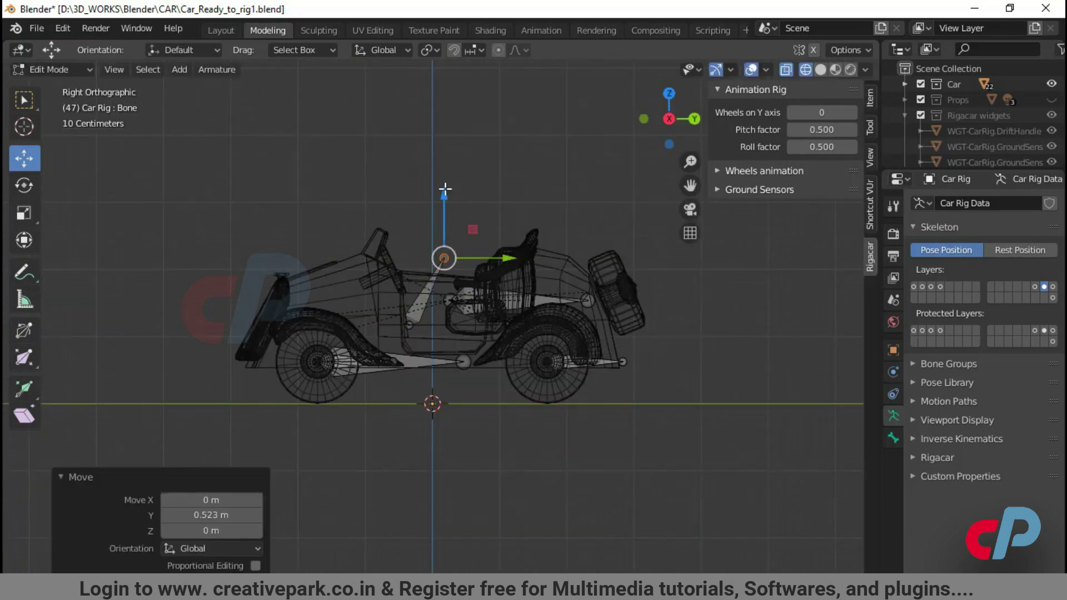
pyautogui.moveTo(445, 190); pyautogui.dragTo(445, 244)
pyautogui.moveTo(489, 312); pyautogui.dragTo(503, 312)
pyautogui.click(410, 324)
pyautogui.moveTo(409, 256); pyautogui.dragTo(409, 236)
pyautogui.click(453, 304)
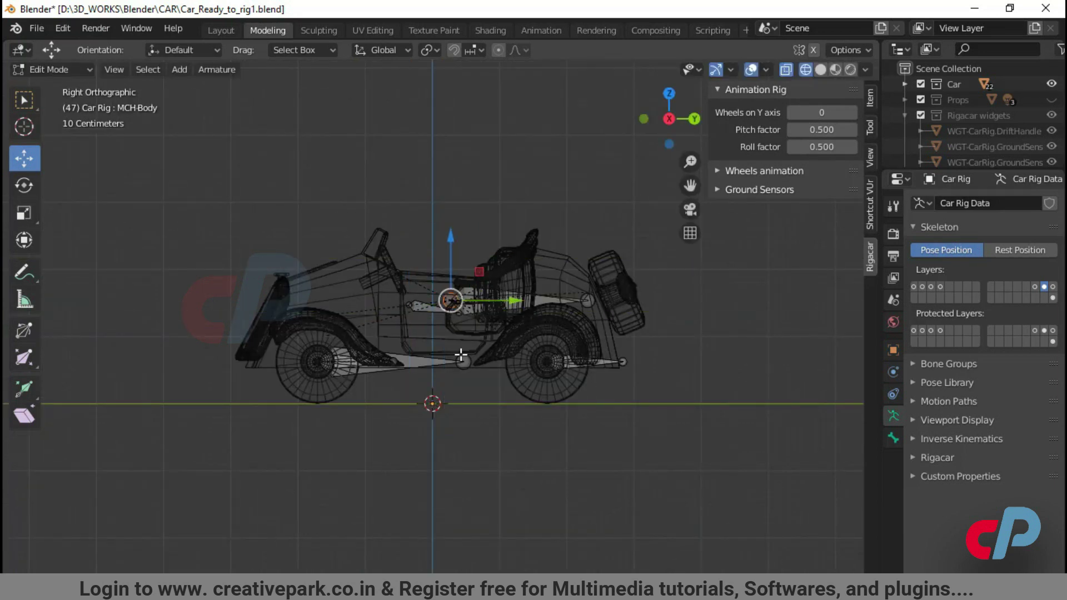
# Step: Fine-tune both joints of the new bone to follow the side door, with a final shift of about -0.0421 m along X
pyautogui.scroll(5, 460, 322)
pyautogui.click(486, 302)
pyautogui.moveTo(485, 233); pyautogui.dragTo(486, 197)
pyautogui.press('KP_7')
pyautogui.moveTo(278, 277); pyautogui.dragTo(258, 277)
pyautogui.moveTo(203, 219); pyautogui.dragTo(203, 195)
pyautogui.moveTo(257, 260); pyautogui.dragTo(254, 260)
pyautogui.click(222, 402)
pyautogui.moveTo(278, 406); pyautogui.dragTo(271, 405)
pyautogui.scroll(-3, 589, 439)
pyautogui.moveTo(590, 440); pyautogui.dragTo(488, 386, button='middle')
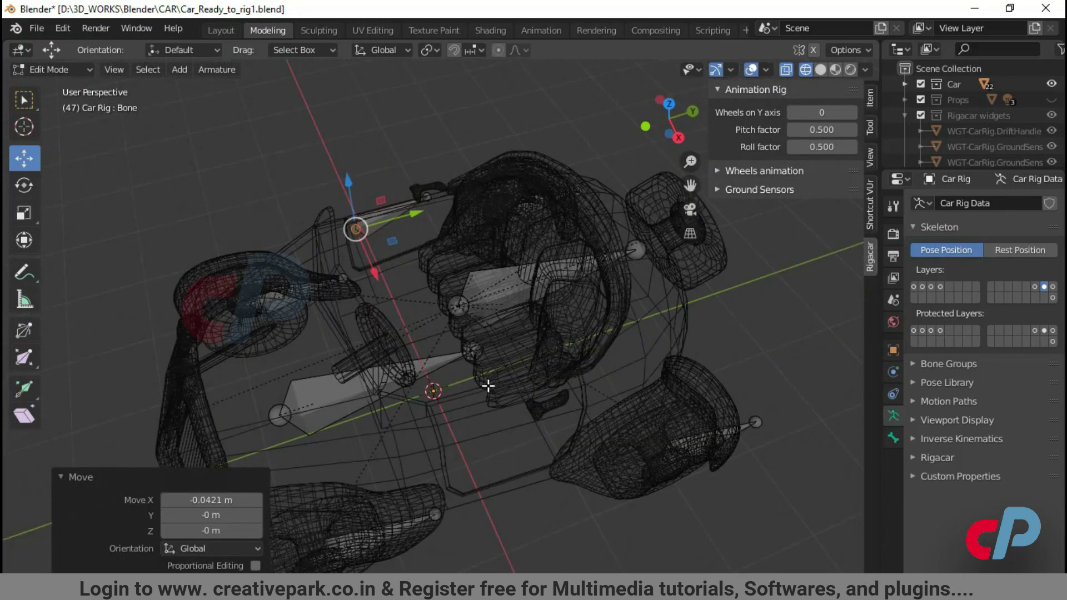
# Step: Parent the new door bone to the car's central body bone
pyautogui.click(394, 212)
pyautogui.keyDown('shift'); pyautogui.click(484, 284); pyautogui.keyUp('shift')
pyautogui.hotkey('ctrl', 'p')
pyautogui.hotkey('ctrl', 'p')
pyautogui.click(716, 517)
# Step: Duplicate the door bone along X to the opposite side of the car and align its joints with that door
pyautogui.moveTo(433, 417); pyautogui.dragTo(545, 401, button='middle')
pyautogui.press('KP_7')
pyautogui.hotkey('shift', 'd')
pyautogui.press('x')
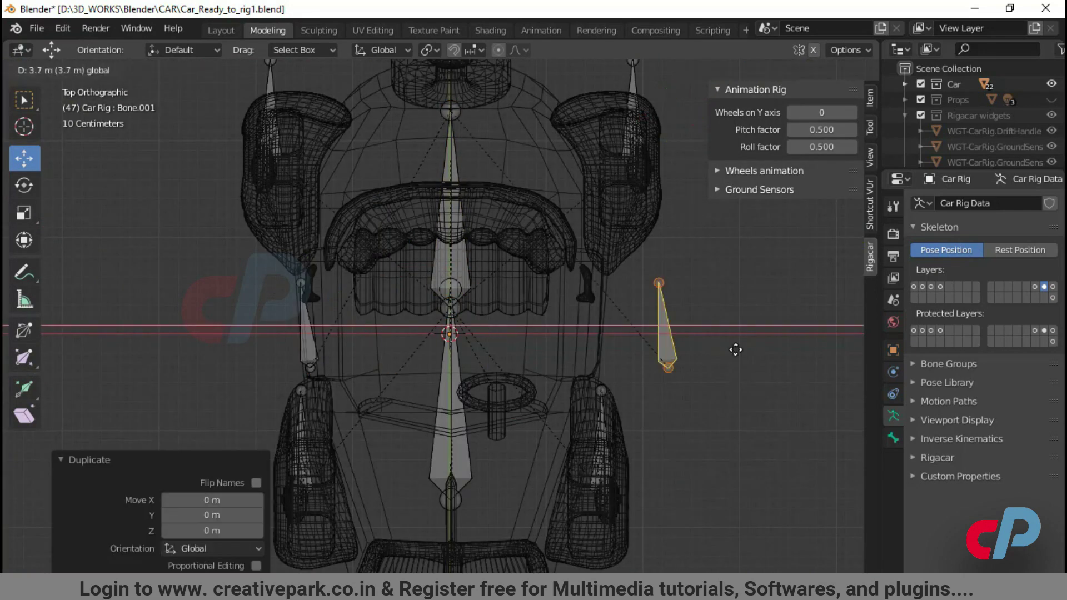
pyautogui.moveTo(656, 373); pyautogui.dragTo(657, 372)
pyautogui.click(580, 284)
pyautogui.moveTo(648, 285); pyautogui.dragTo(668, 291)
pyautogui.moveTo(625, 378); pyautogui.dragTo(495, 263, button='middle')
pyautogui.press('Tab')
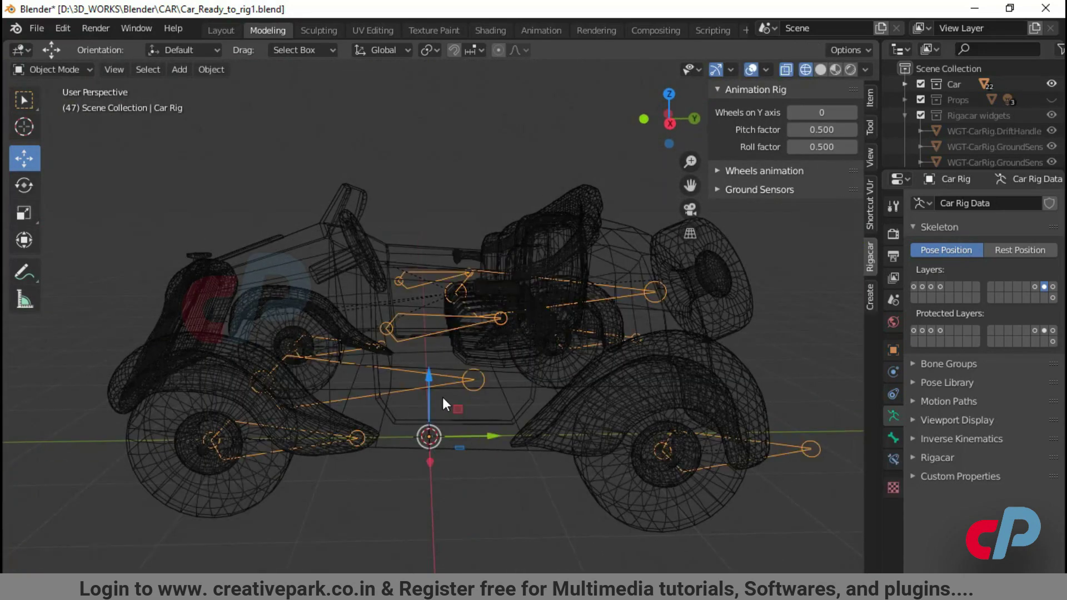
pyautogui.moveTo(443, 397); pyautogui.dragTo(362, 395, button='middle')
# Step: Move both door bones to the first bone layer and show the rig's first four layers in Pose Mode
pyautogui.press('Tab')
pyautogui.keyDown('shift'); pyautogui.click(447, 211); pyautogui.keyUp('shift')
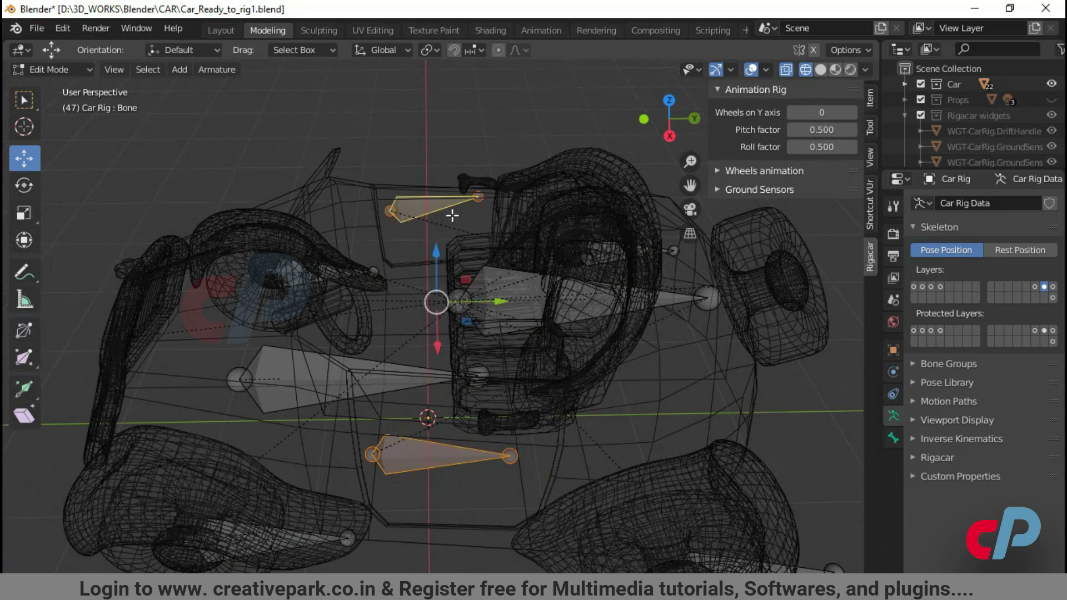
pyautogui.press('m')
pyautogui.press('Tab')
pyautogui.click(914, 287)
pyautogui.hotkey('ctrl', 'Tab')
pyautogui.scroll(-5, 436, 428)
pyautogui.moveTo(436, 428); pyautogui.dragTo(445, 383, button='middle')
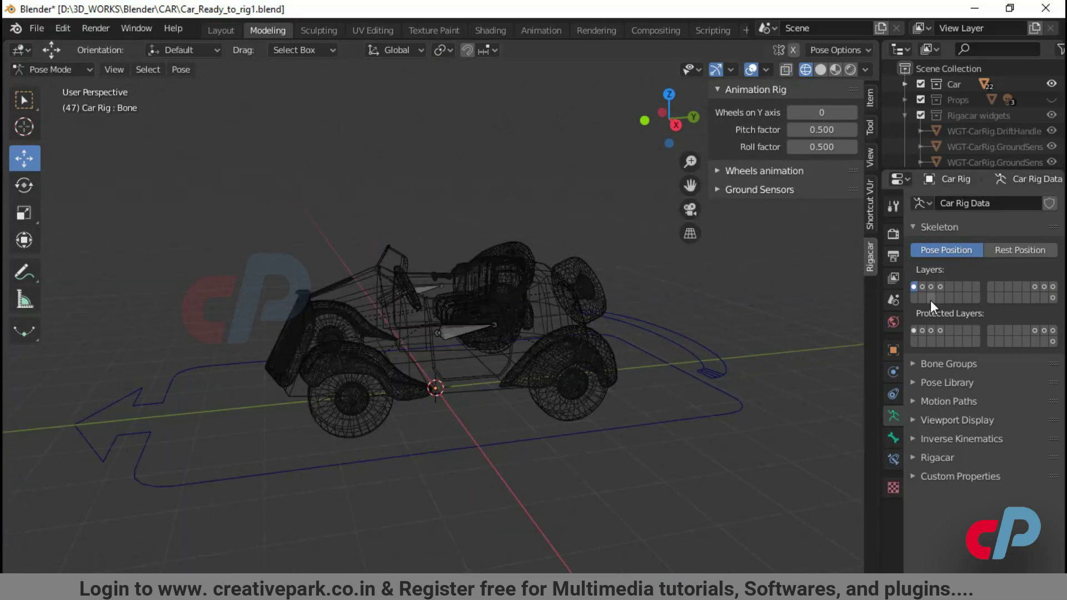
pyautogui.keyDown('shift'); pyautogui.moveTo(923, 287); pyautogui.dragTo(940, 288); pyautogui.keyUp('shift')
# Step: Try moving the car rig's root control sideways and undo the move
pyautogui.moveTo(656, 417); pyautogui.dragTo(687, 442, button='middle')
pyautogui.click(617, 406)
pyautogui.moveTo(489, 369); pyautogui.dragTo(756, 386)
pyautogui.hotkey('ctrl', 'z')
# Step: Inspect the bones on layers 15 and 16 in material preview shading with X-ray enabled
pyautogui.click(1045, 287)
pyautogui.click(836, 70)
pyautogui.moveTo(501, 400); pyautogui.dragTo(551, 418, button='middle')
pyautogui.scroll(2, 549, 396)
pyautogui.scroll(-2, 550, 418)
pyautogui.click(786, 70)
pyautogui.moveTo(555, 278); pyautogui.dragTo(639, 244, button='middle')
pyautogui.click(1052, 287)
pyautogui.moveTo(543, 374); pyautogui.dragTo(578, 367, button='middle')
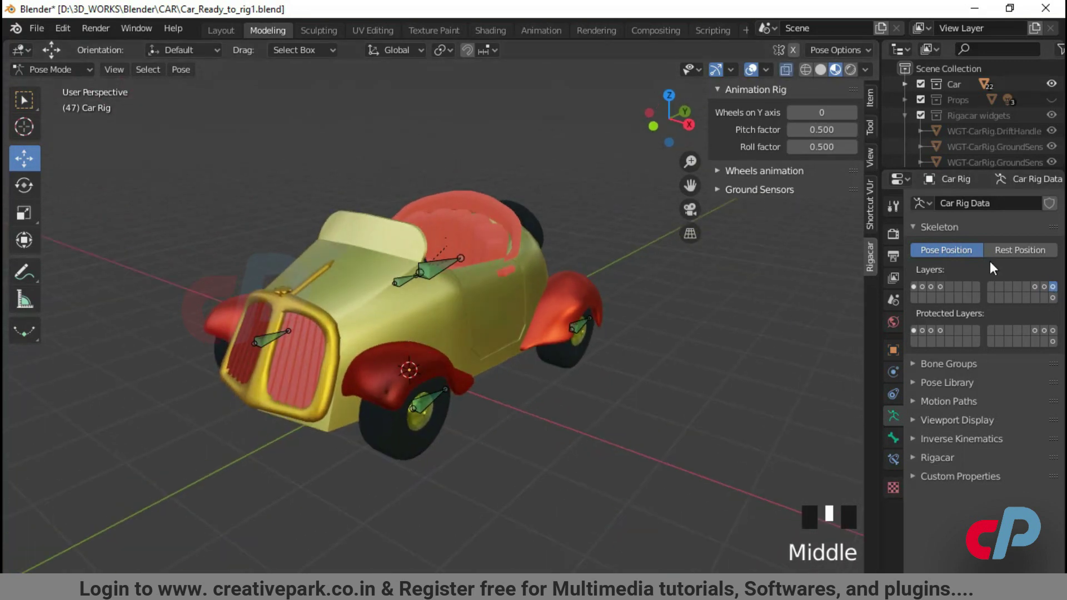
# Step: Hide the Car collection to examine the layer 16 bones alone, then show the car again in material preview
pyautogui.click(1051, 83)
pyautogui.moveTo(640, 266); pyautogui.dragTo(513, 323, button='middle')
pyautogui.scroll(-2, 513, 322)
pyautogui.click(802, 69)
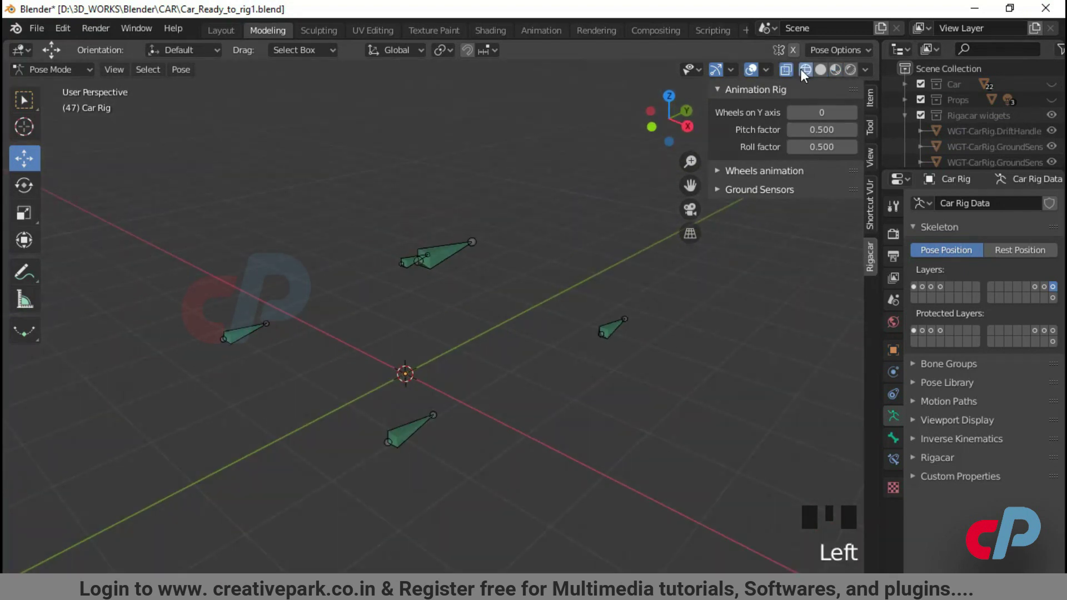
pyautogui.click(1052, 83)
pyautogui.moveTo(333, 411)
pyautogui.mouseDown(button='middle')
pyautogui.moveTo(320, 425)
pyautogui.moveTo(318, 409)
pyautogui.moveTo(290, 405)
pyautogui.mouseUp(button='middle')
pyautogui.hotkey('shift', 'z')
# Step: Inspect the bones on layer 32 while toggling the Car collection's visibility and the viewport shading modes
pyautogui.click(926, 328)
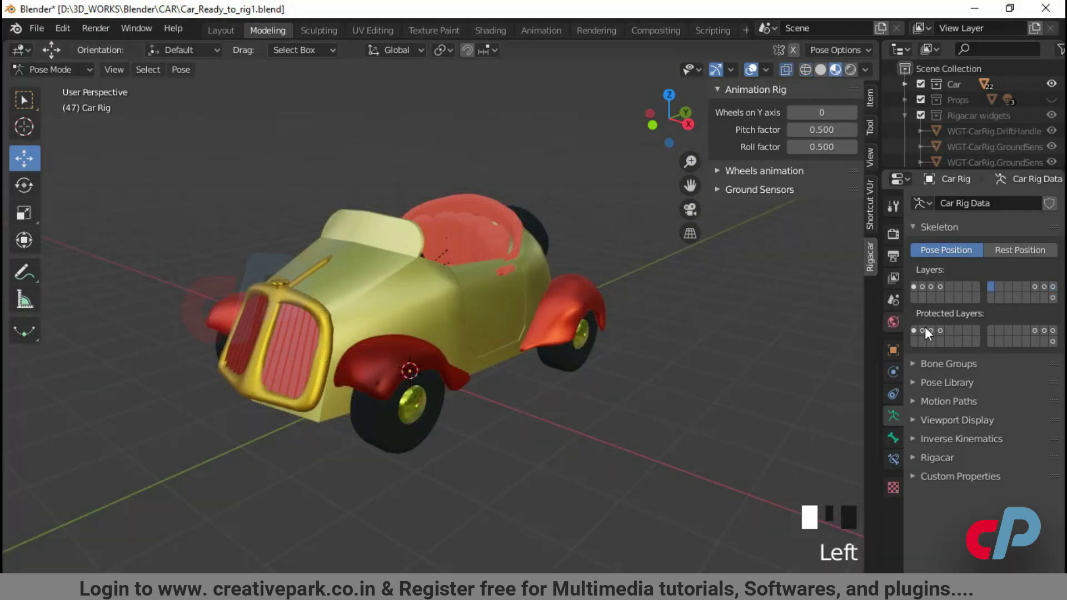
pyautogui.click(1055, 299)
pyautogui.moveTo(605, 326)
pyautogui.mouseDown(button='middle')
pyautogui.moveTo(668, 345)
pyautogui.moveTo(609, 332)
pyautogui.moveTo(611, 346)
pyautogui.moveTo(561, 369)
pyautogui.mouseUp(button='middle')
pyautogui.scroll(1, 608, 332)
pyautogui.click(1051, 84)
pyautogui.click(1052, 83)
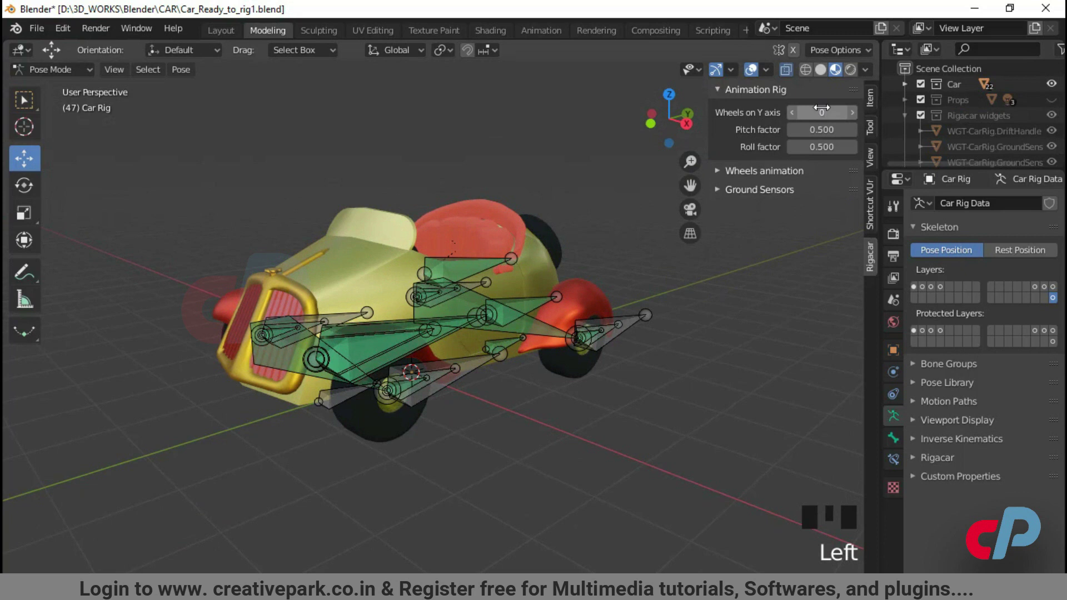
pyautogui.click(820, 69)
pyautogui.click(805, 71)
pyautogui.click(822, 70)
pyautogui.click(834, 69)
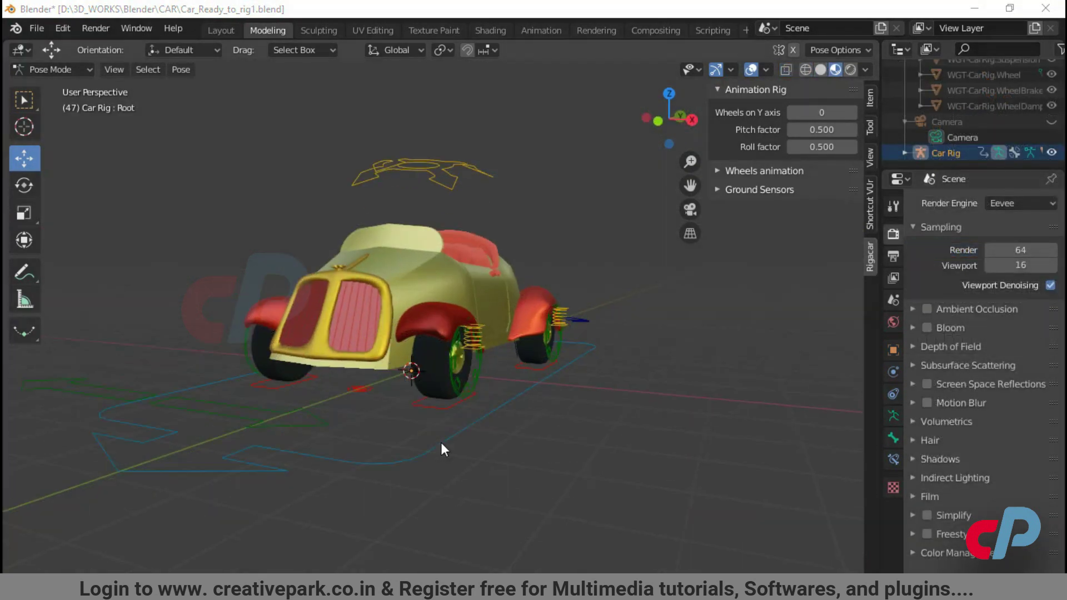
# Step: Add a NURBS path curve at the world origin from the top view
pyautogui.moveTo(448, 441); pyautogui.dragTo(474, 445, button='middle')
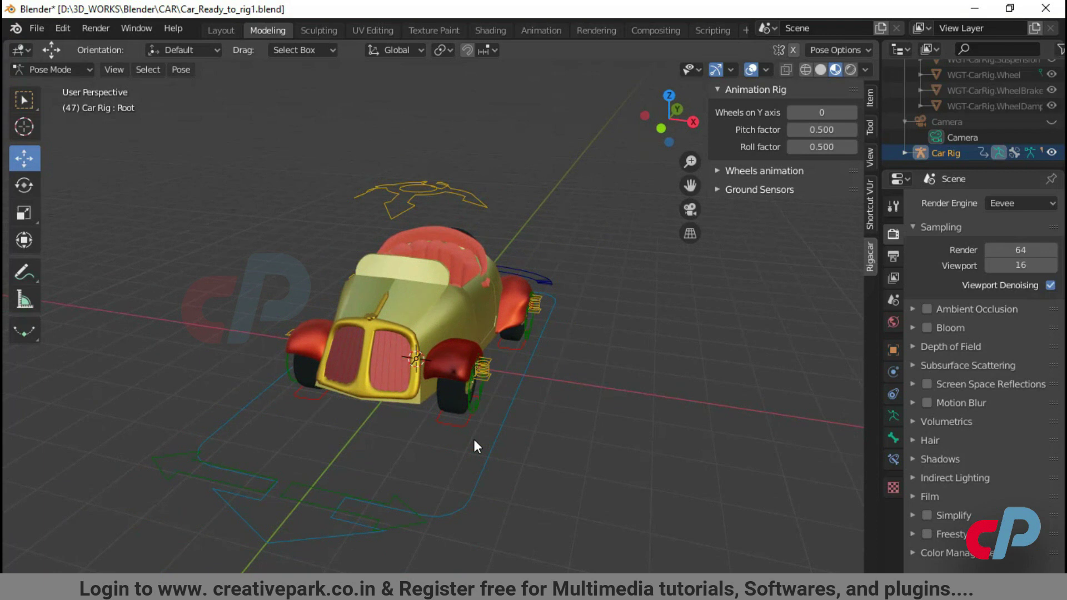
pyautogui.press('KP_7')
pyautogui.hotkey('shift', 'a')
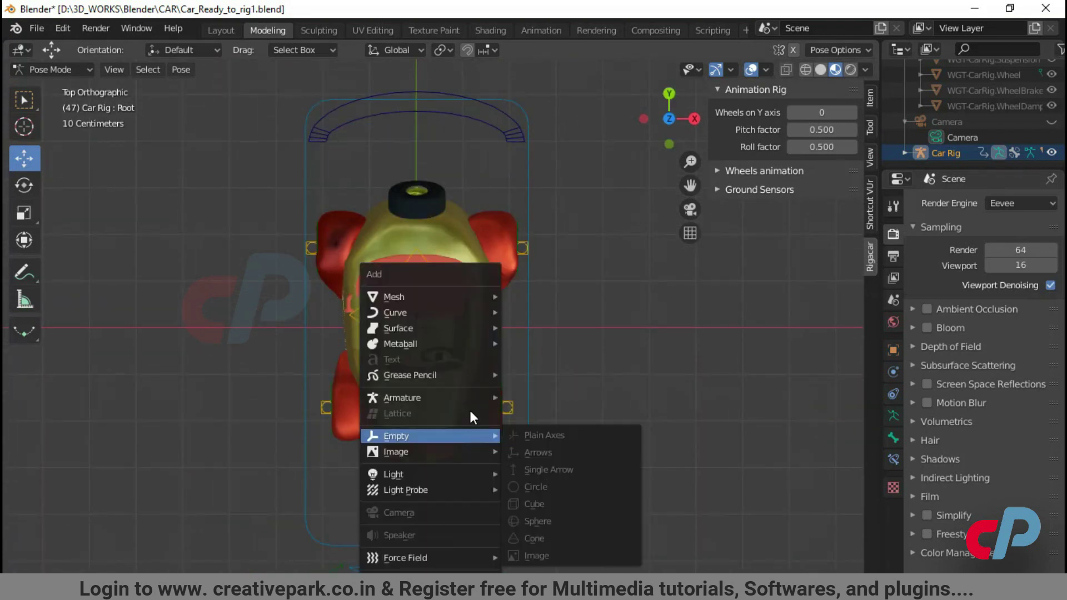
pyautogui.moveTo(466, 319)
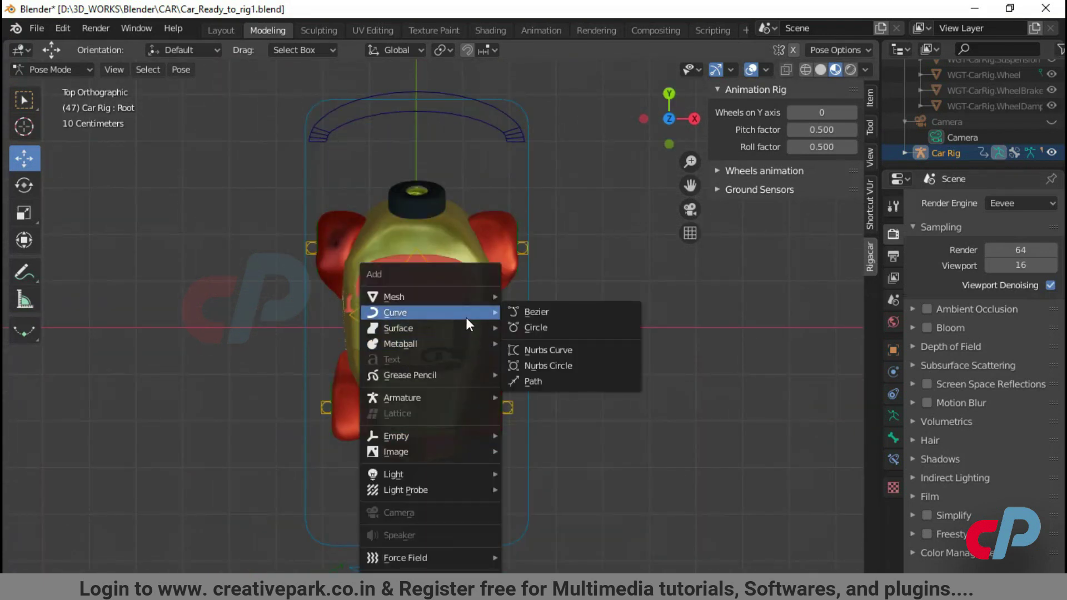
pyautogui.click(545, 385)
pyautogui.scroll(3, 561, 404)
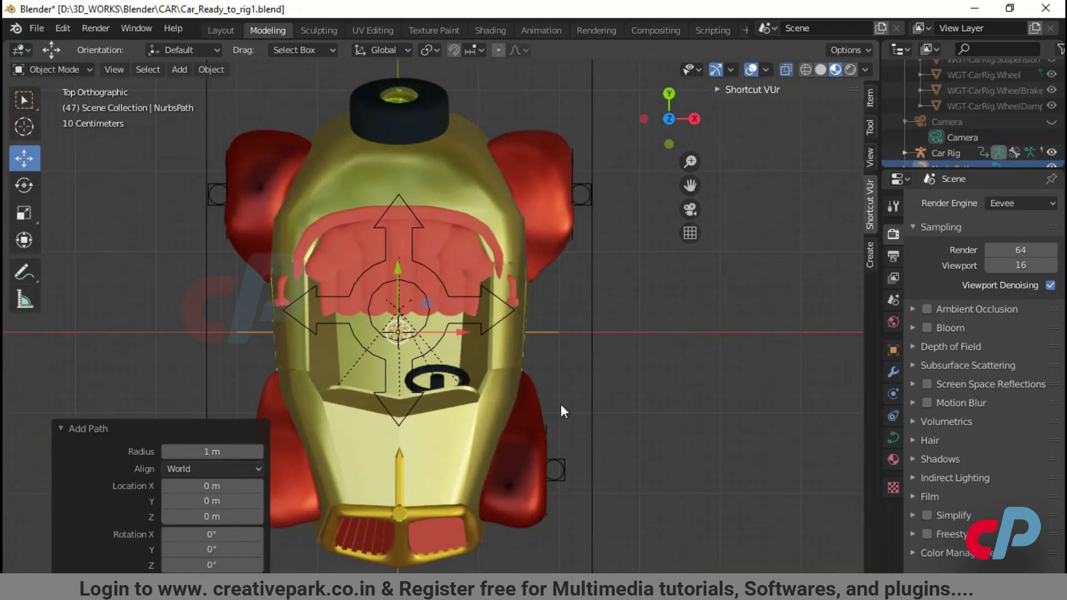
# Step: Pull the path's end control points apart, one behind and one in front of the car, and undo the last point move
pyautogui.press('Tab')
pyautogui.scroll(-2, 416, 405)
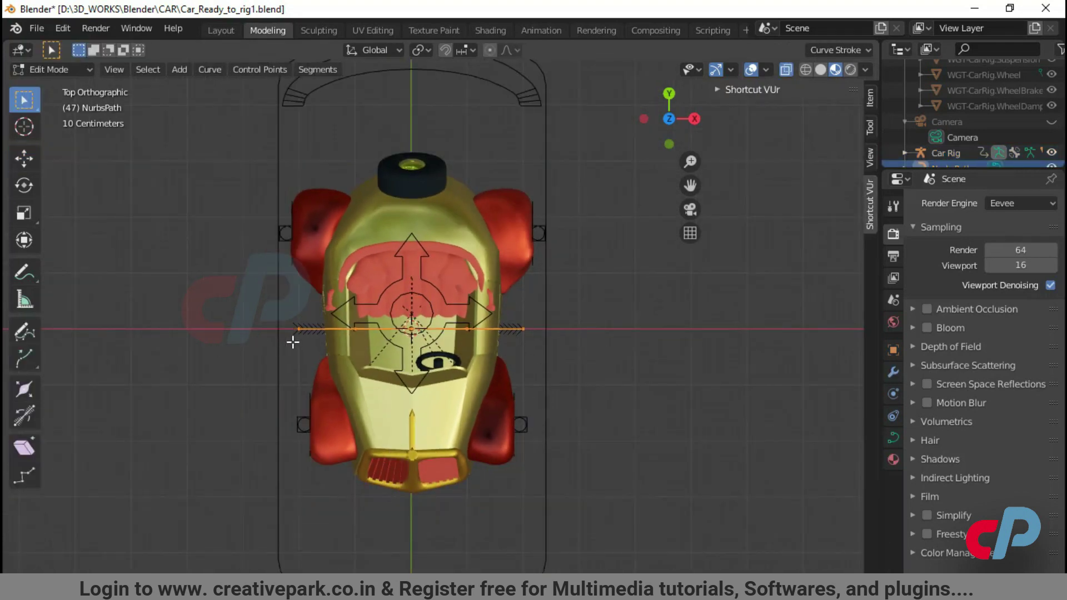
pyautogui.click(18, 165)
pyautogui.moveTo(360, 331); pyautogui.dragTo(203, 347)
pyautogui.moveTo(169, 271); pyautogui.dragTo(146, 111)
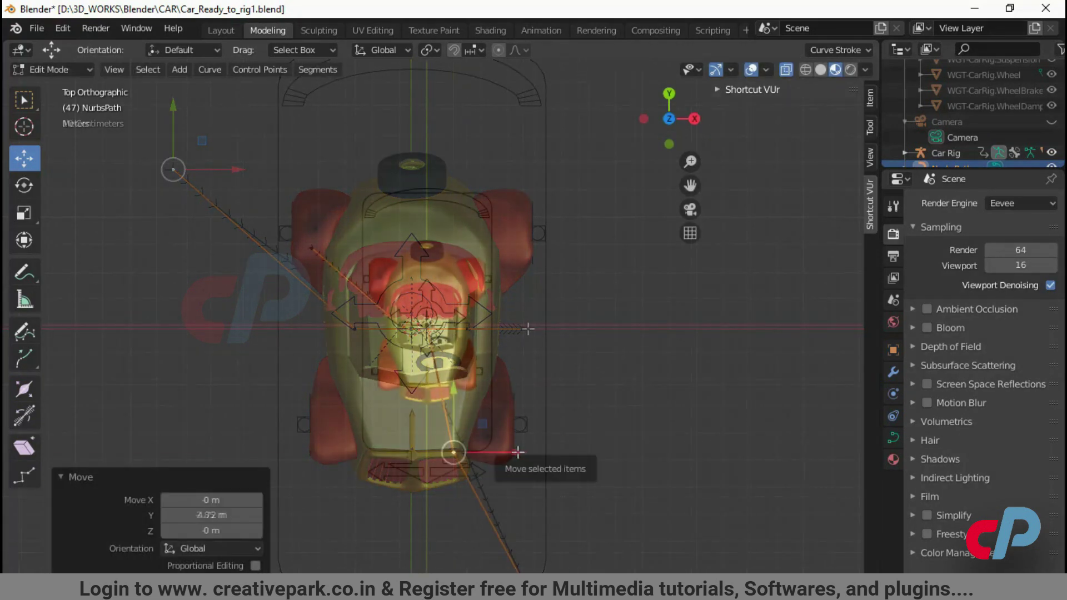
pyautogui.scroll(-7, 512, 455)
pyautogui.hotkey('ctrl', 'z')
pyautogui.scroll(-1, 596, 445)
# Step: Move the path's front end point about -8.04 m along Y and its rear end point farther back and toward negative X
pyautogui.click(496, 477)
pyautogui.moveTo(497, 419); pyautogui.dragTo(497, 517)
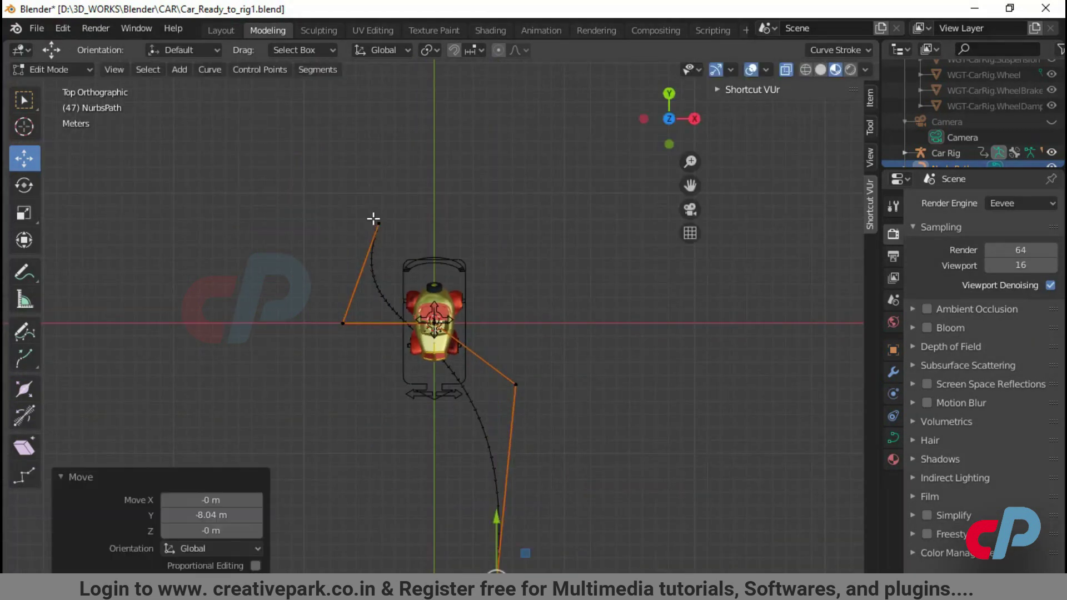
pyautogui.click(376, 222)
pyautogui.moveTo(378, 165); pyautogui.dragTo(378, 78)
pyautogui.moveTo(421, 139); pyautogui.dragTo(193, 145)
# Step: Reposition the path's inner control points to shape a smooth S-curve beneath the car, and return to Object Mode
pyautogui.click(343, 323)
pyautogui.moveTo(345, 251); pyautogui.dragTo(389, 148)
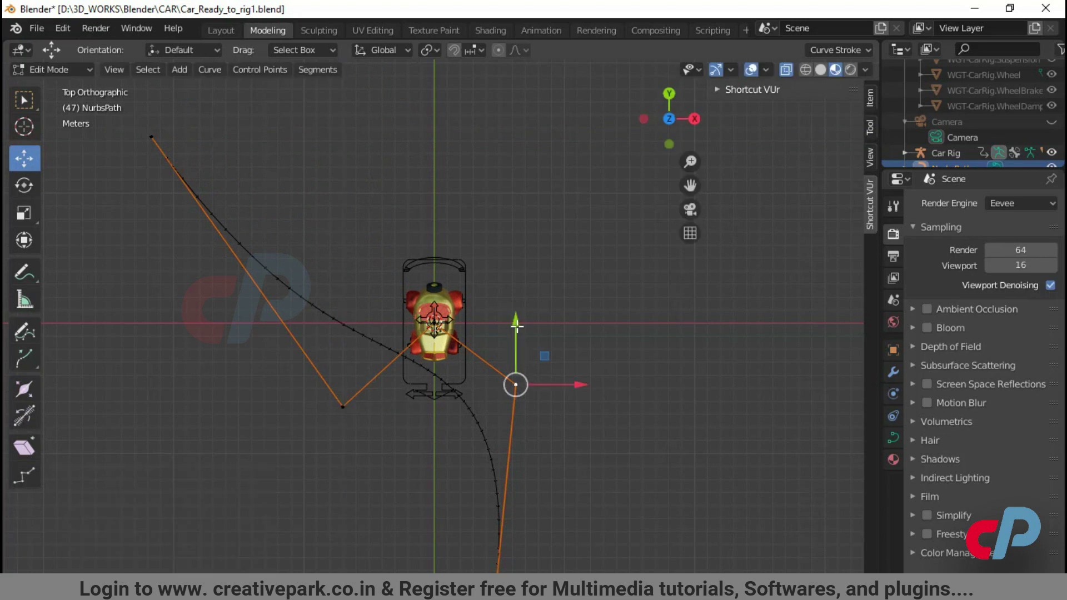
pyautogui.click(727, 432)
pyautogui.press('Tab')
pyautogui.moveTo(607, 459); pyautogui.dragTo(435, 470, button='middle')
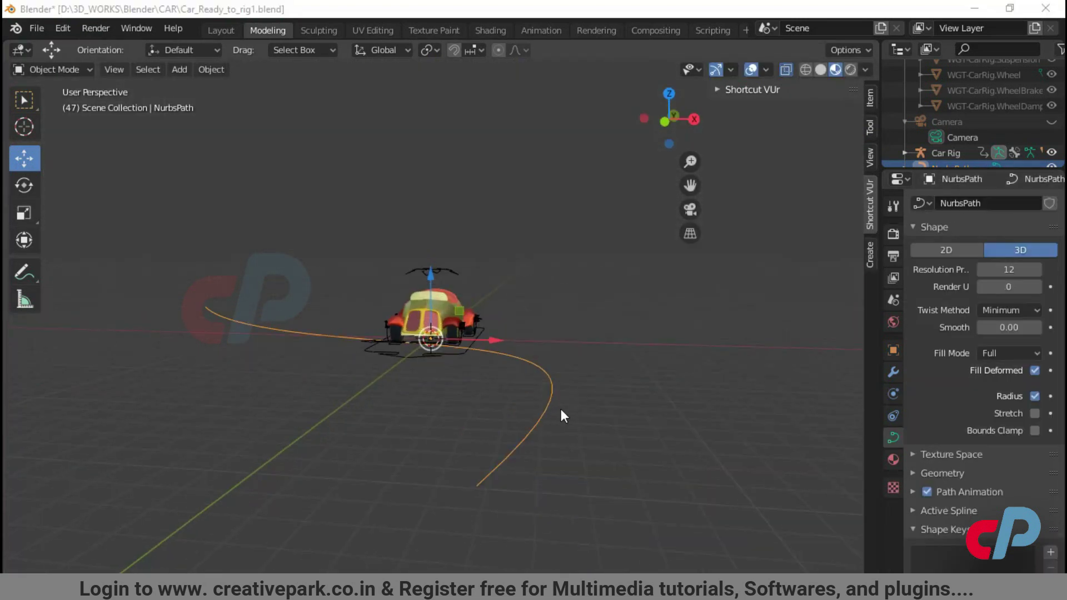
# Step: Set the path's preview resolution to 100 and check the curve in Edit Mode
pyautogui.moveTo(561, 409); pyautogui.dragTo(582, 412, button='middle')
pyautogui.click(988, 272)
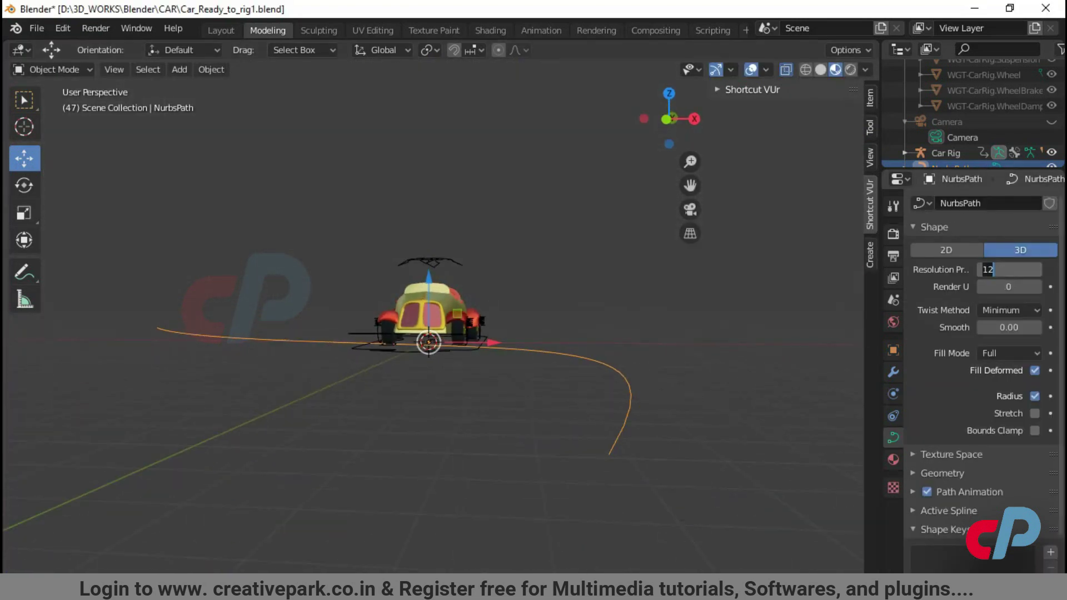
pyautogui.press('Return')
pyautogui.press('Tab')
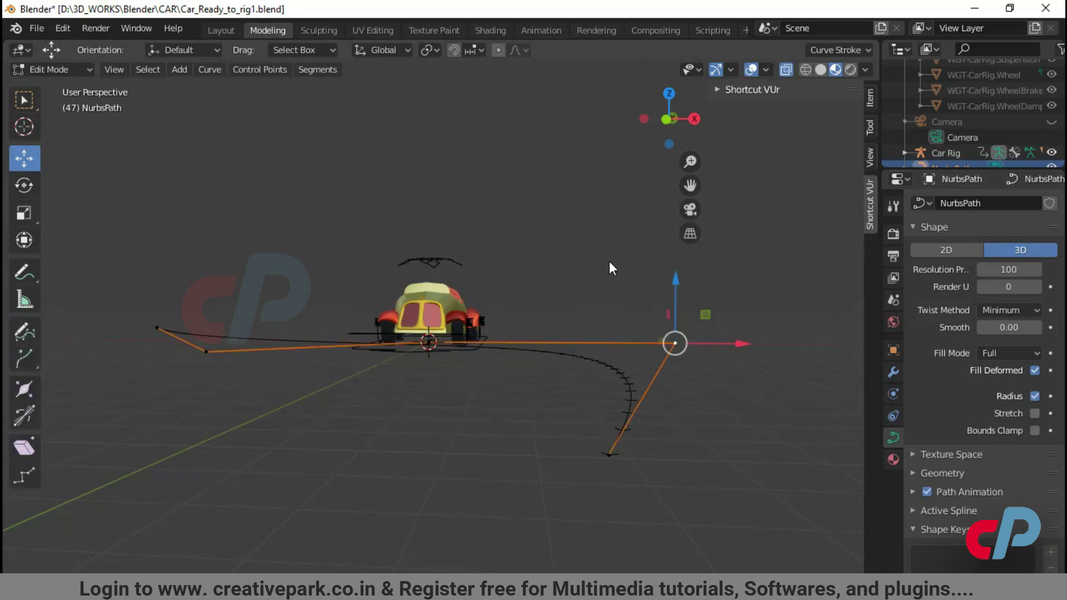
pyautogui.moveTo(610, 265); pyautogui.dragTo(616, 302, button='middle')
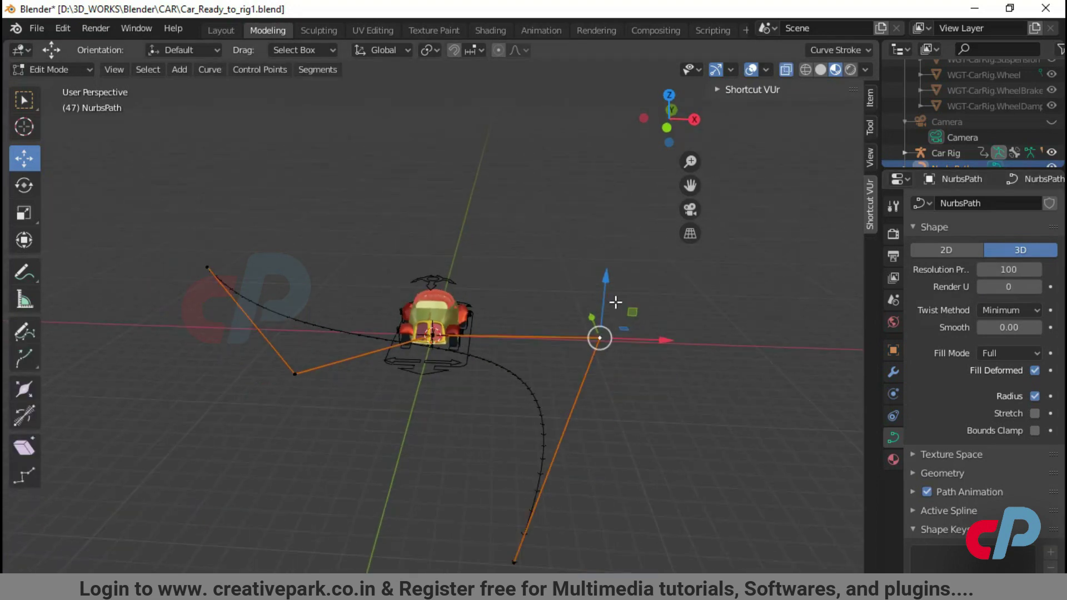
pyautogui.press('Tab')
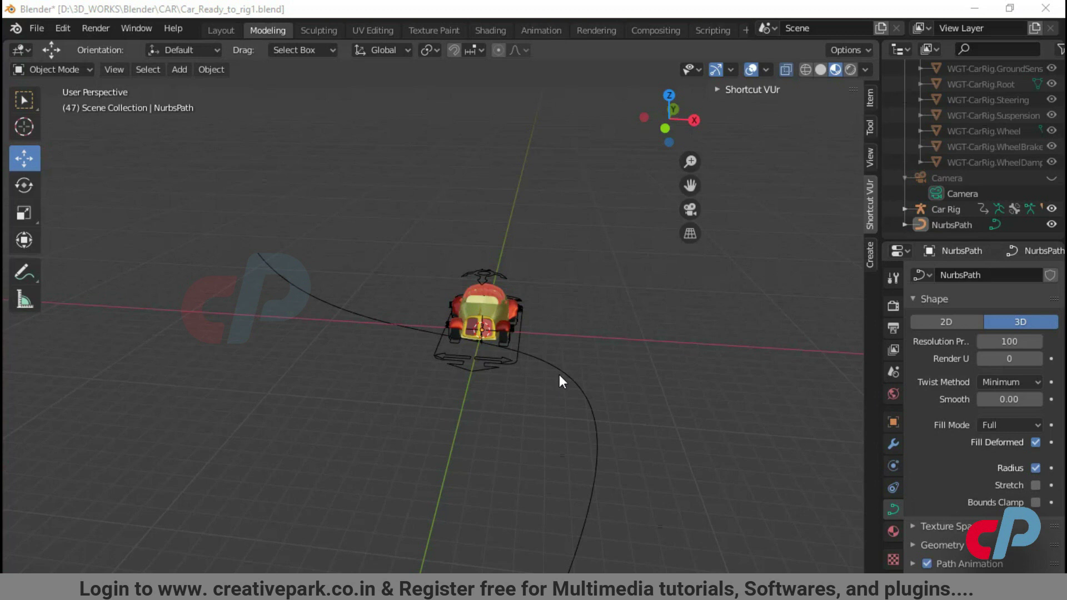
# Step: Select the path, add the car rig to the selection as the active object, and enter Pose Mode
pyautogui.click(563, 371)
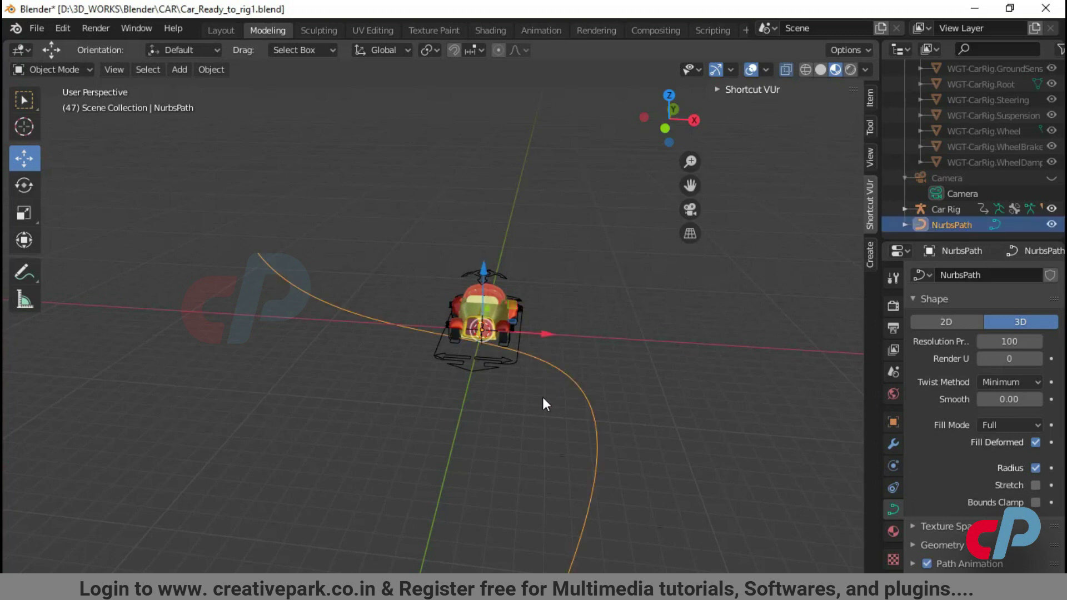
pyautogui.scroll(3, 543, 396)
pyautogui.moveTo(540, 408); pyautogui.dragTo(545, 392, button='middle')
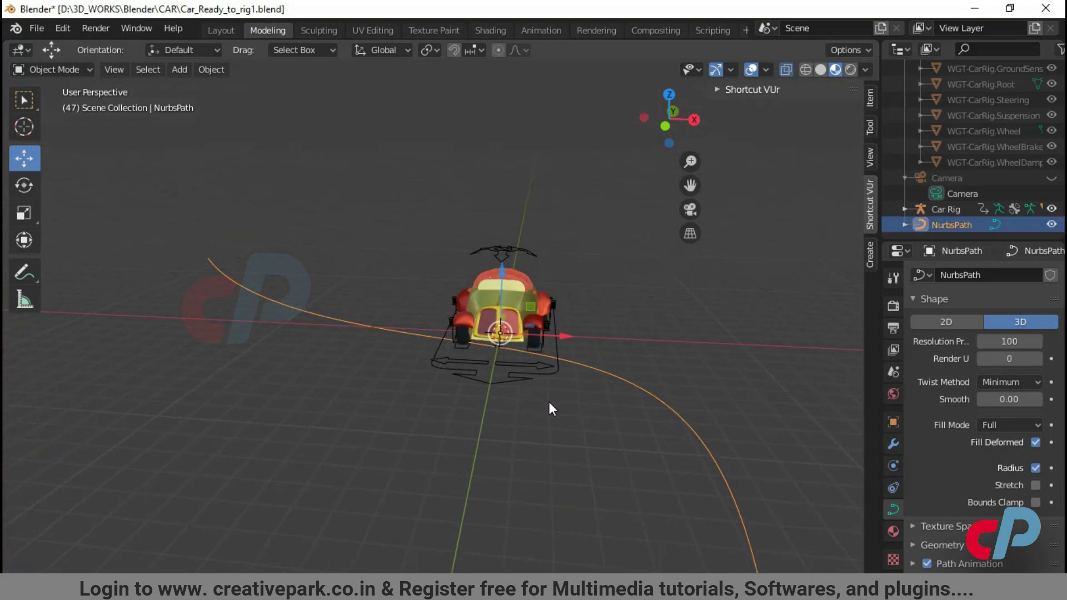
pyautogui.keyDown('shift'); pyautogui.click(558, 374); pyautogui.keyUp('shift')
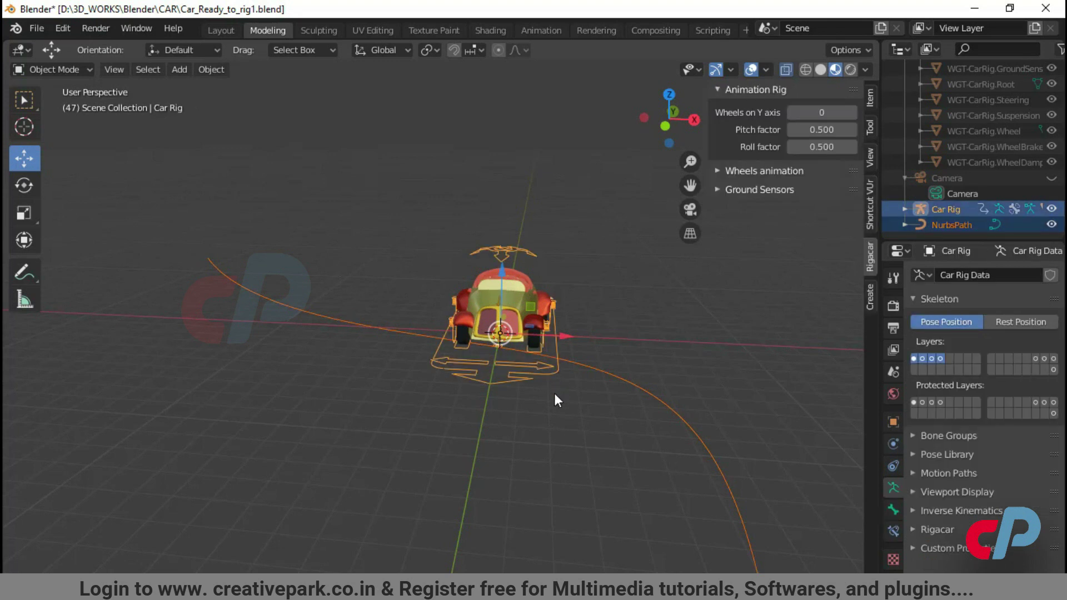
pyautogui.hotkey('ctrl', 'Tab')
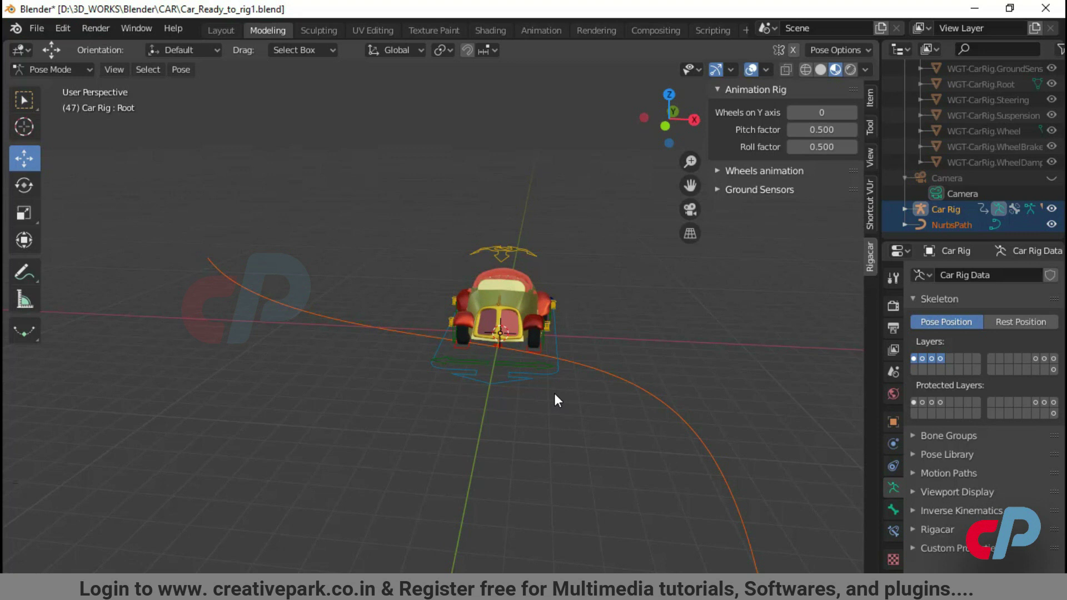
# Step: Add a Follow Path constraint targeting NurbsPath to the rig's Root bone, and show its bone constraint settings
pyautogui.hotkey('ctrl', 'shift', 'c')
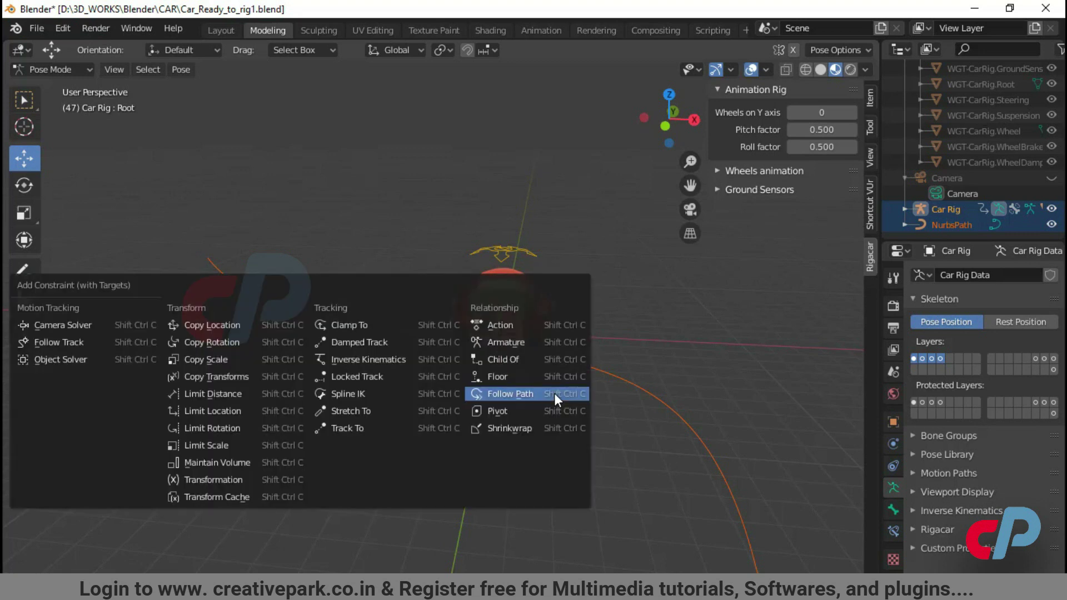
pyautogui.click(499, 394)
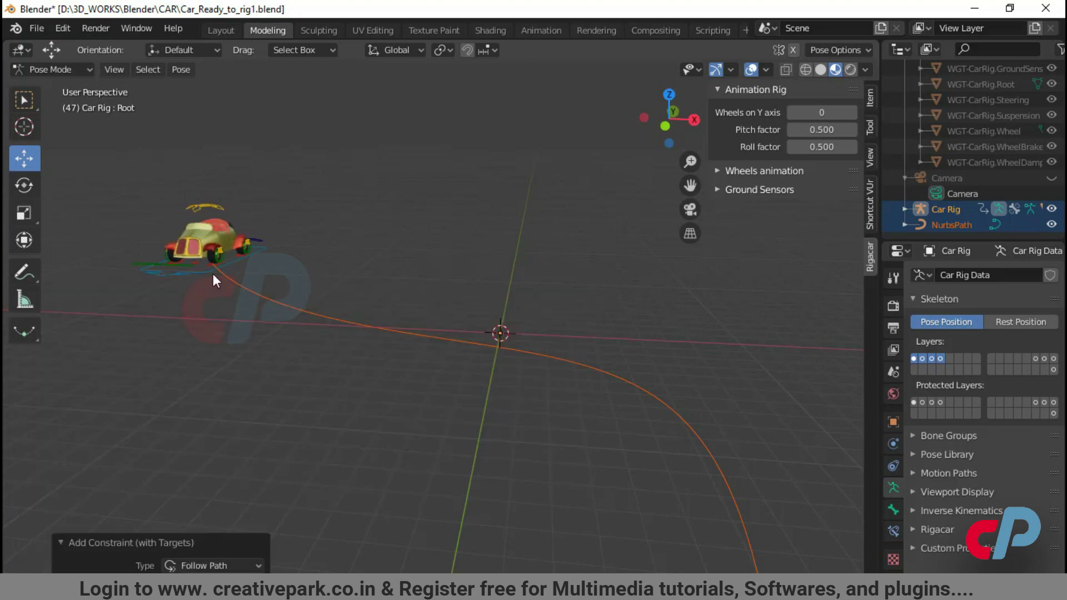
pyautogui.moveTo(298, 322); pyautogui.dragTo(463, 328, button='middle')
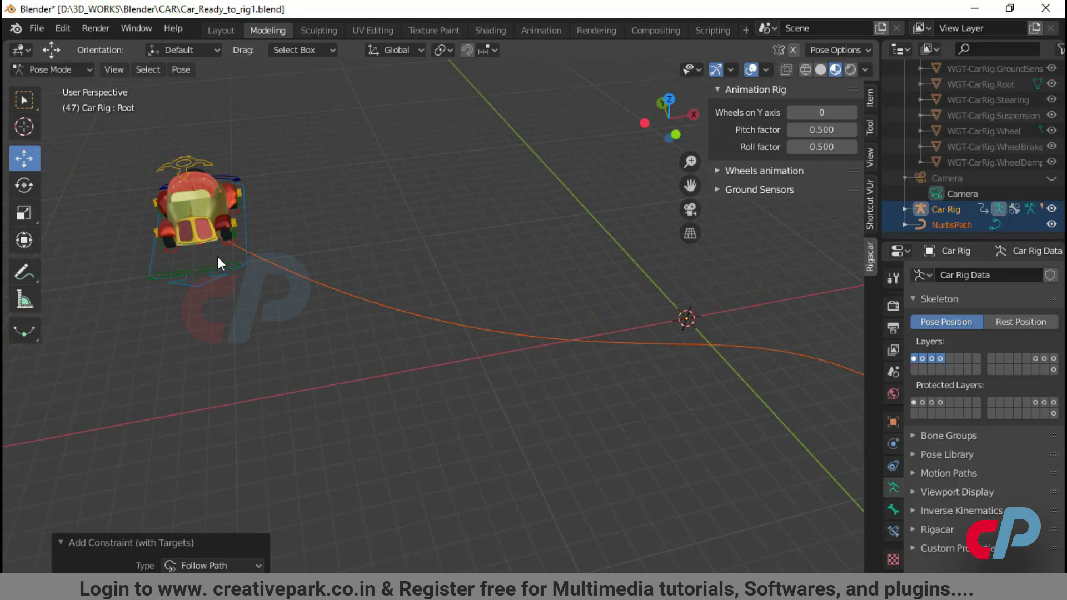
pyautogui.click(893, 531)
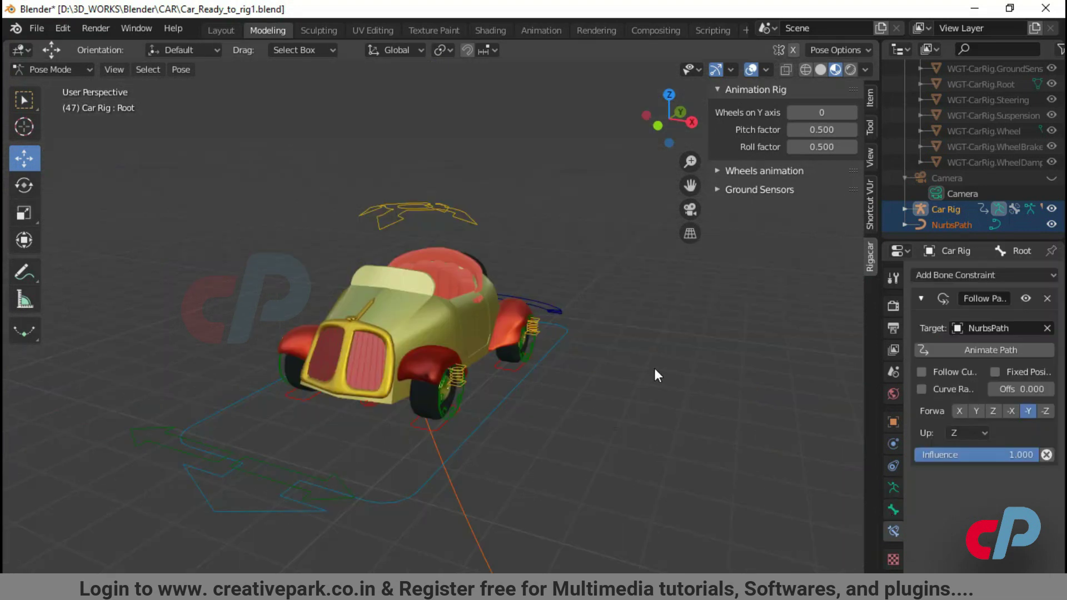
# Step: View the car from the top in wireframe shading to compare its position with the start of the path
pyautogui.press('KP_7')
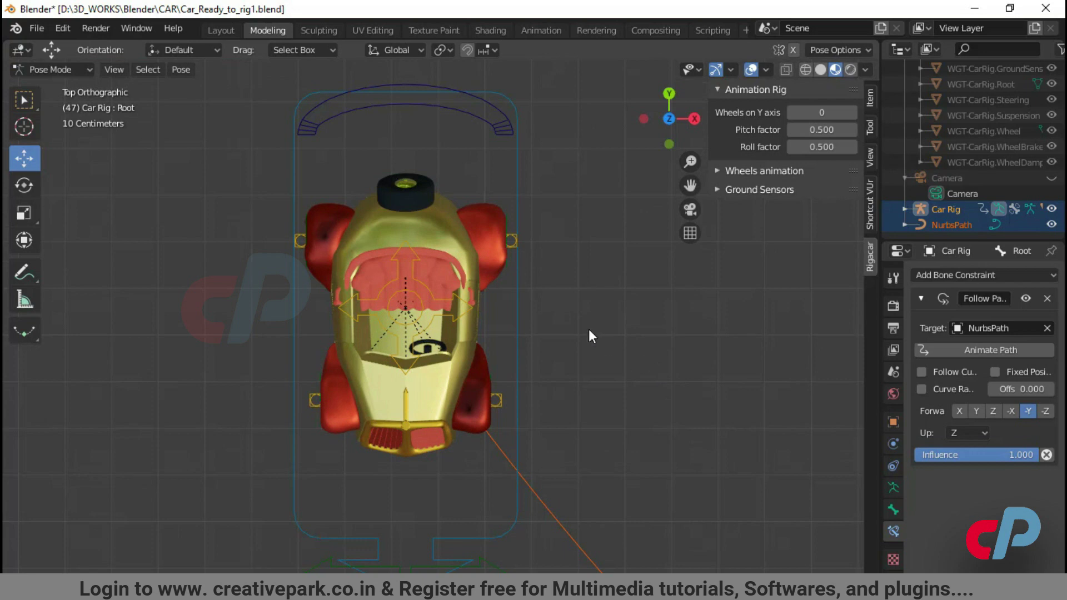
pyautogui.scroll(-2, 589, 329)
pyautogui.moveTo(601, 338)
pyautogui.mouseDown(button='middle')
pyautogui.moveTo(587, 340)
pyautogui.moveTo(606, 344)
pyautogui.mouseUp(button='middle')
pyautogui.press('KP_7')
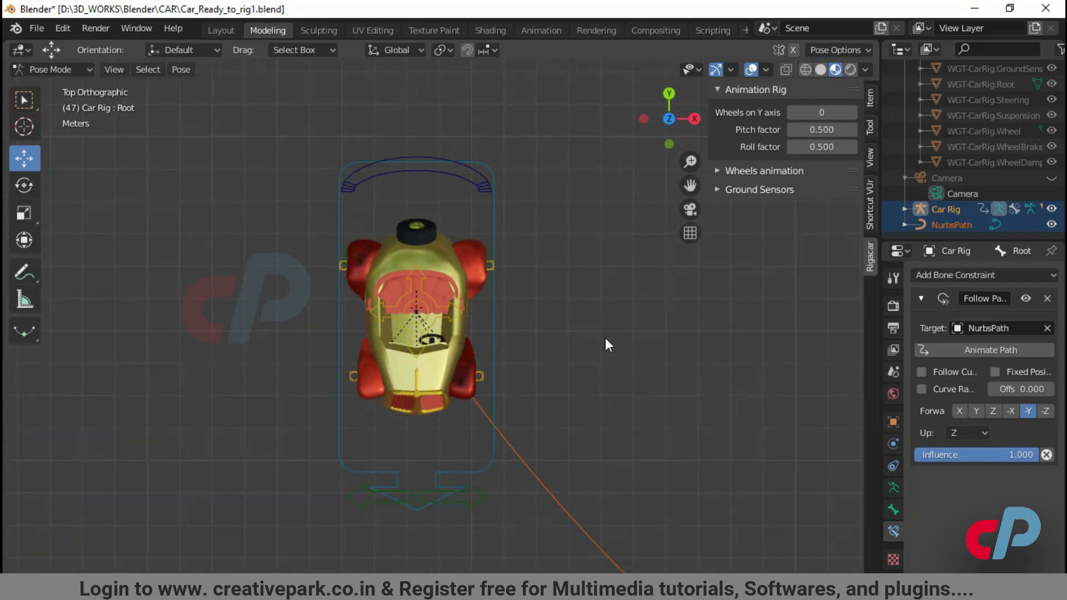
pyautogui.scroll(3, 601, 345)
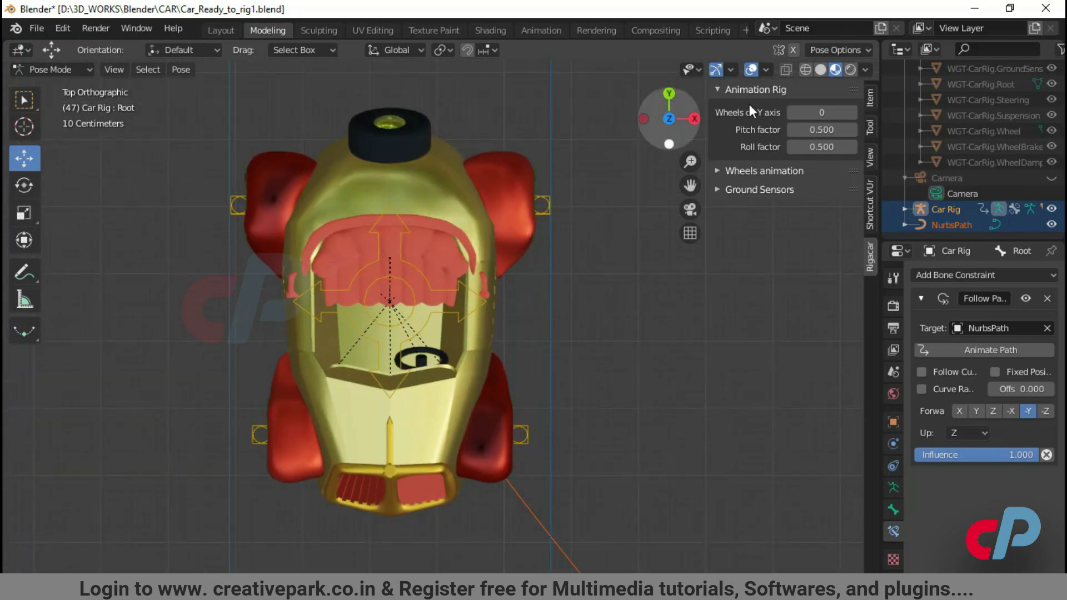
pyautogui.click(807, 69)
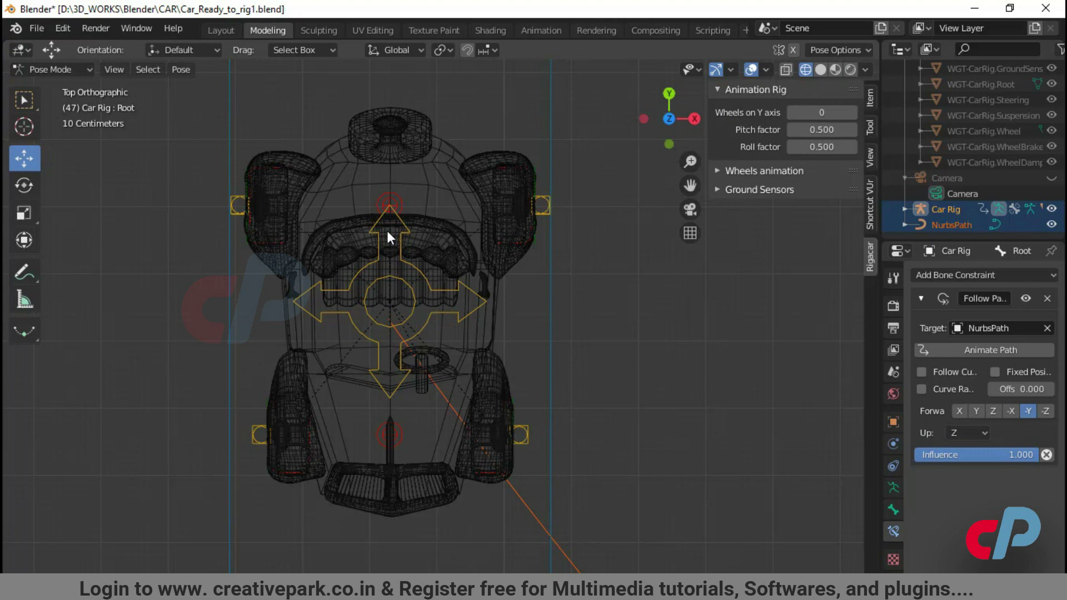
pyautogui.scroll(-3, 502, 250)
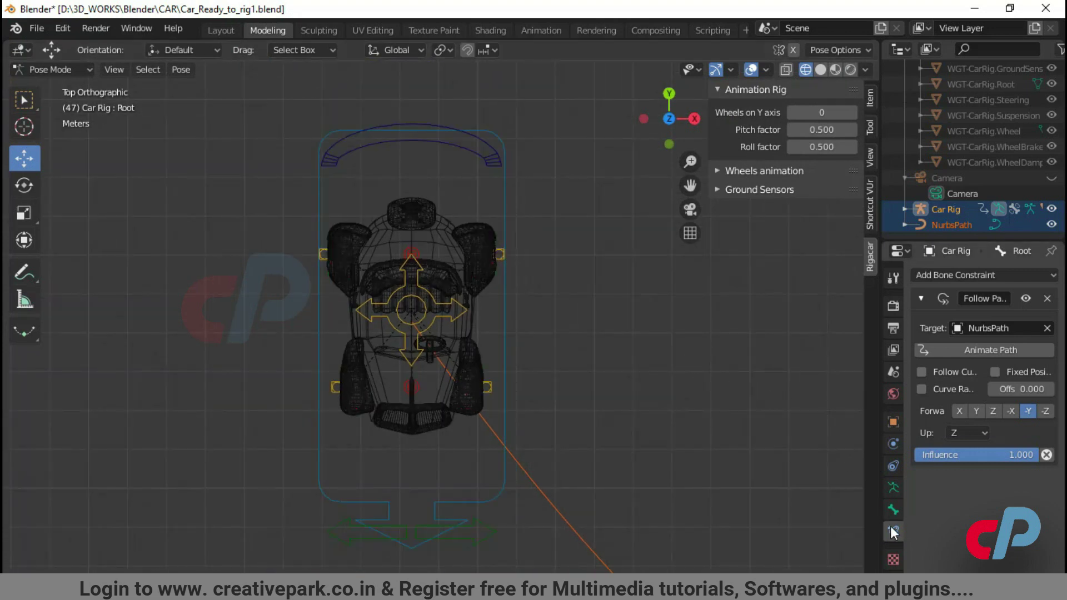
# Step: Set the car rig's delta location to -1.7 m along Y
pyautogui.click(894, 423)
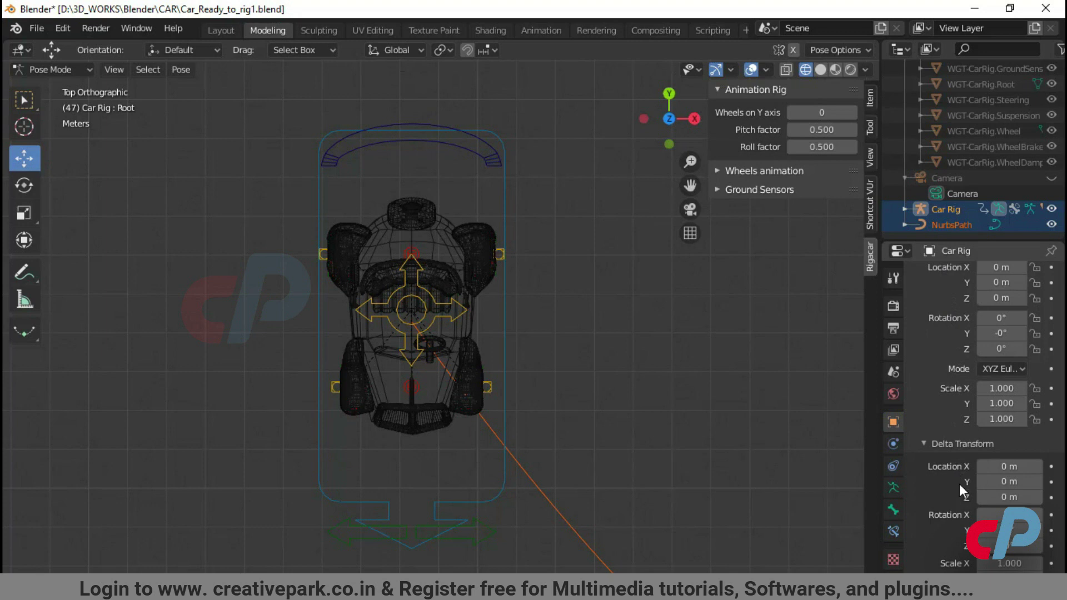
pyautogui.moveTo(1009, 481); pyautogui.dragTo(959, 481)
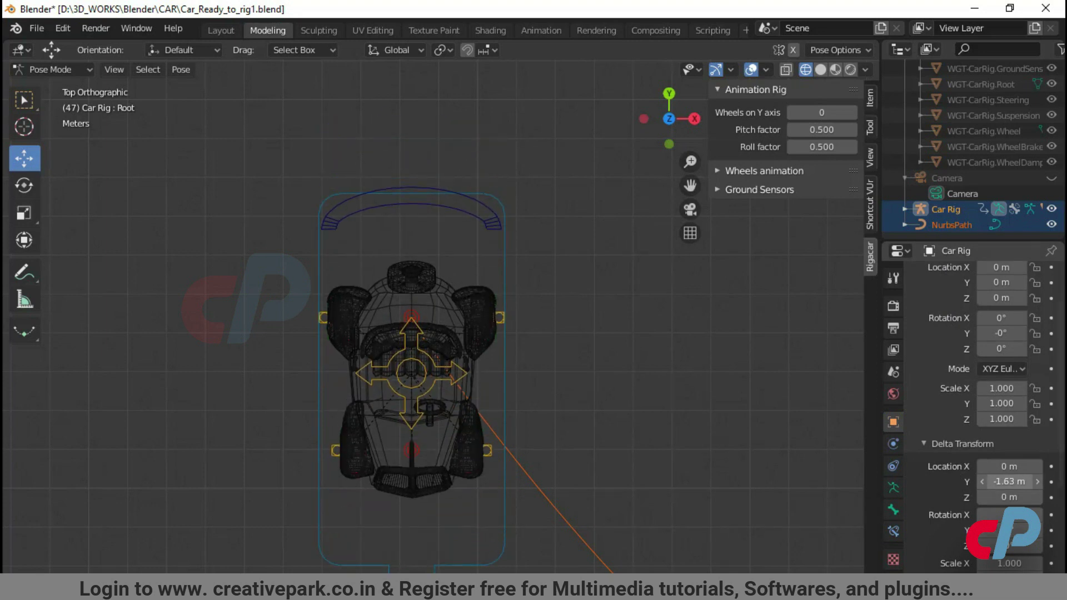
pyautogui.scroll(6, 677, 272)
pyautogui.click(1016, 482)
pyautogui.write('-1')
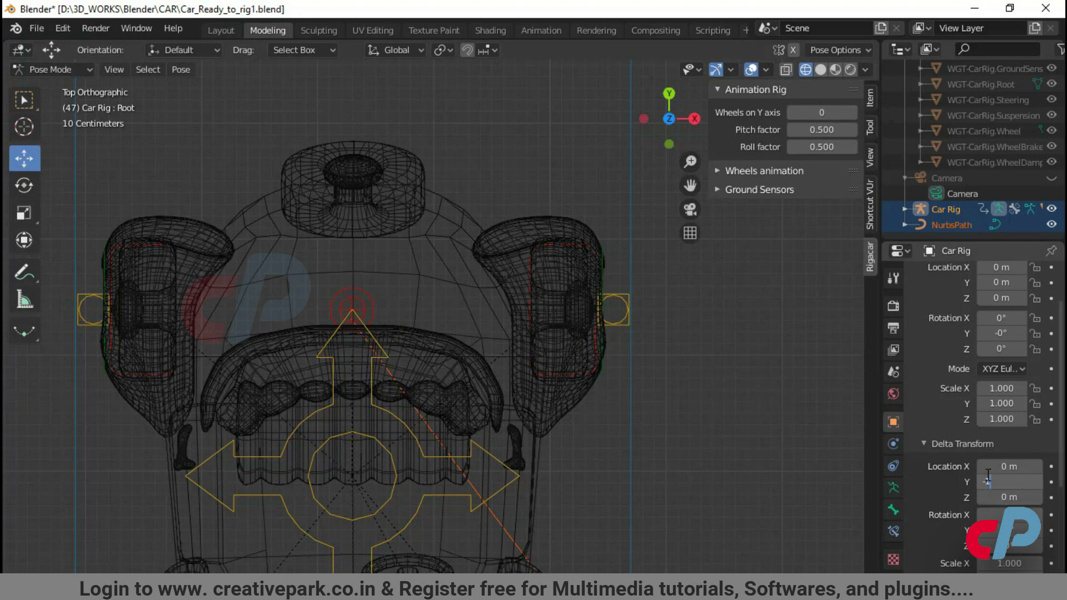
pyautogui.write('.7')
pyautogui.press('Return')
pyautogui.scroll(-5, 658, 405)
pyautogui.moveTo(658, 405); pyautogui.dragTo(582, 258, button='middle')
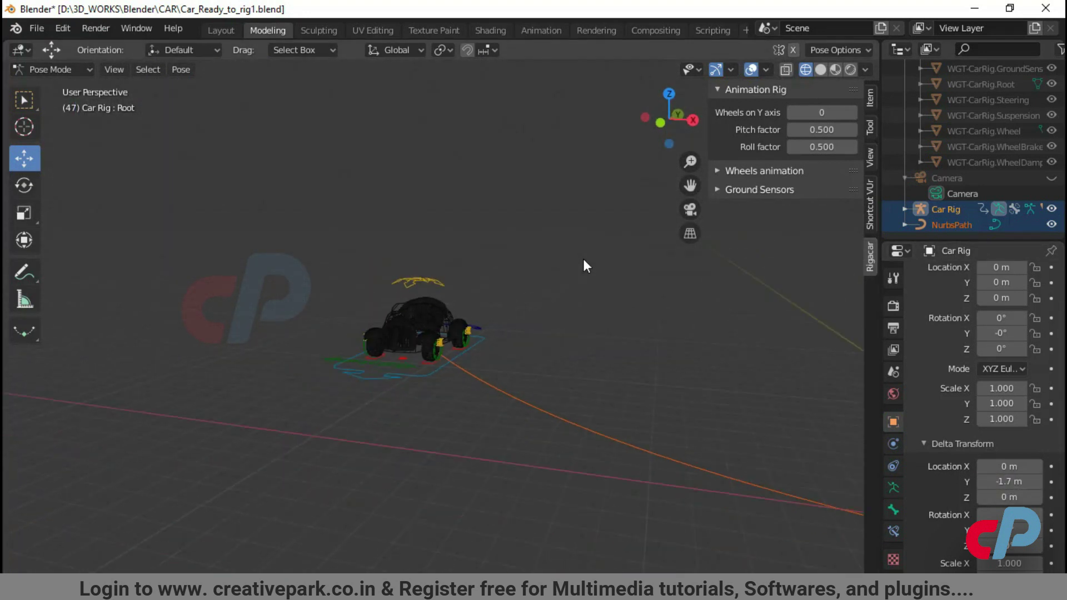
# Step: Enable Fixed Position and Follow Curve in the Root bone's Follow Path constraint
pyautogui.click(894, 531)
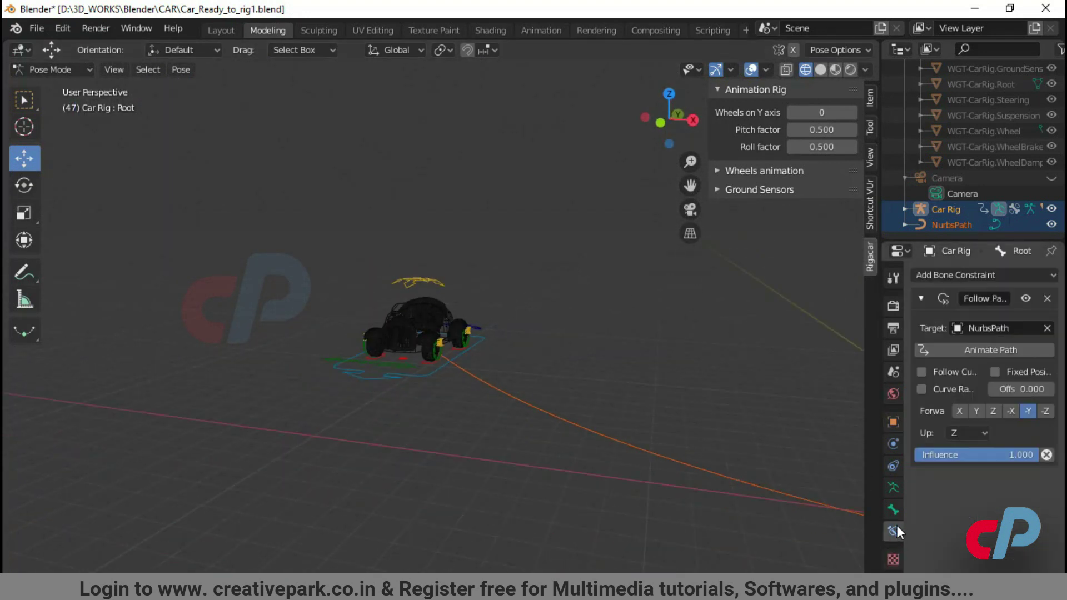
pyautogui.moveTo(1022, 389)
pyautogui.mouseDown()
pyautogui.moveTo(1001, 389)
pyautogui.moveTo(1016, 389)
pyautogui.mouseUp()
pyautogui.click(998, 375)
pyautogui.moveTo(1005, 392)
pyautogui.mouseDown()
pyautogui.moveTo(1034, 391)
pyautogui.moveTo(993, 391)
pyautogui.mouseUp()
pyautogui.moveTo(466, 353); pyautogui.dragTo(497, 444, button='middle')
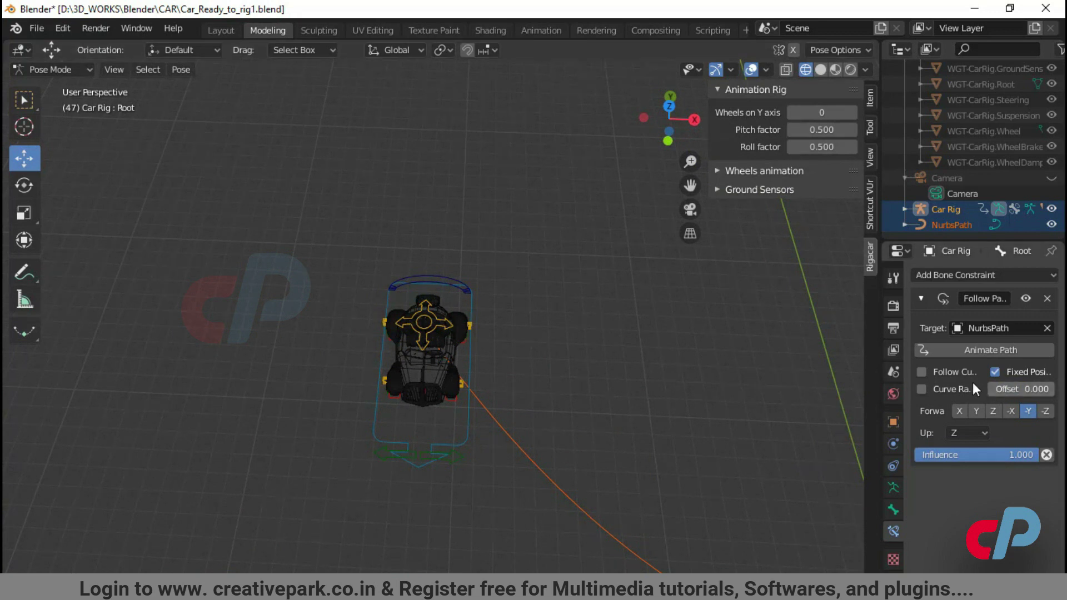
pyautogui.click(925, 372)
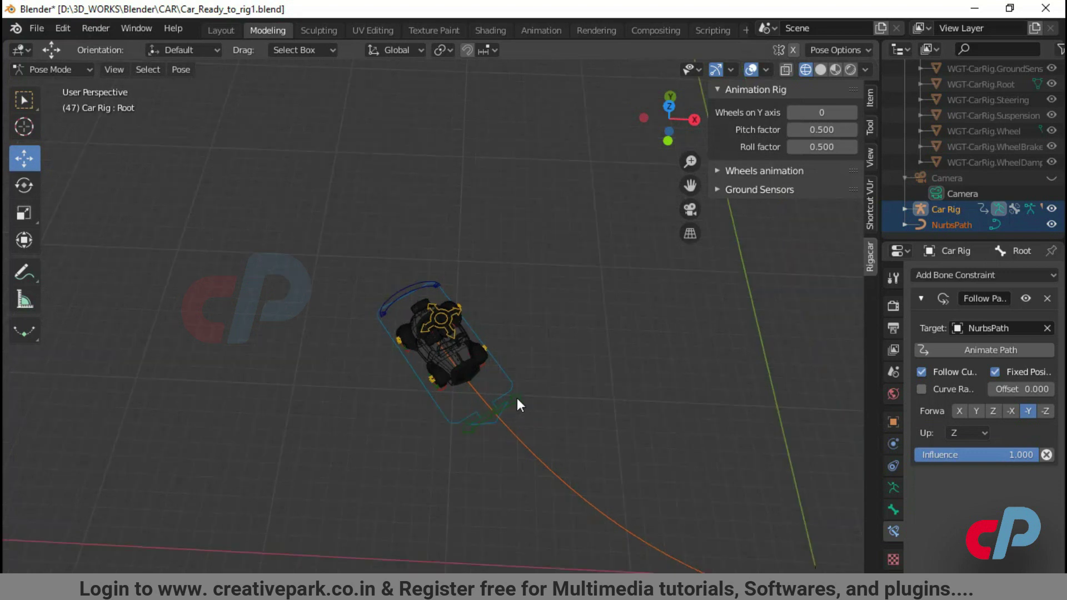
# Step: Try Y as the Follow Path forward axis, and return it to -Y
pyautogui.moveTo(517, 405); pyautogui.dragTo(517, 348, button='middle')
pyautogui.scroll(3, 575, 463)
pyautogui.moveTo(576, 456); pyautogui.dragTo(544, 414, button='middle')
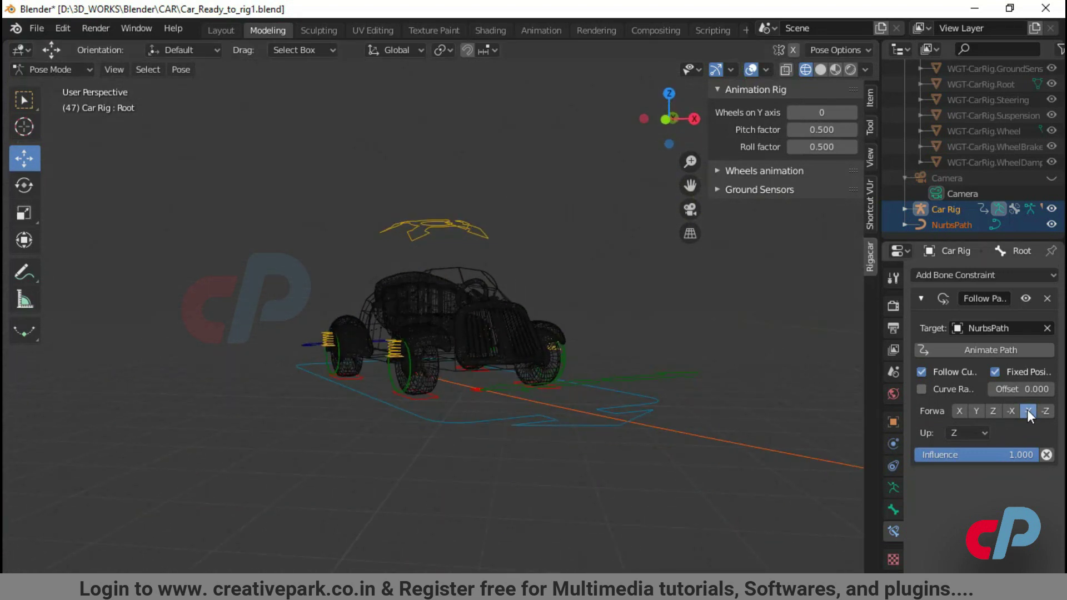
pyautogui.click(976, 412)
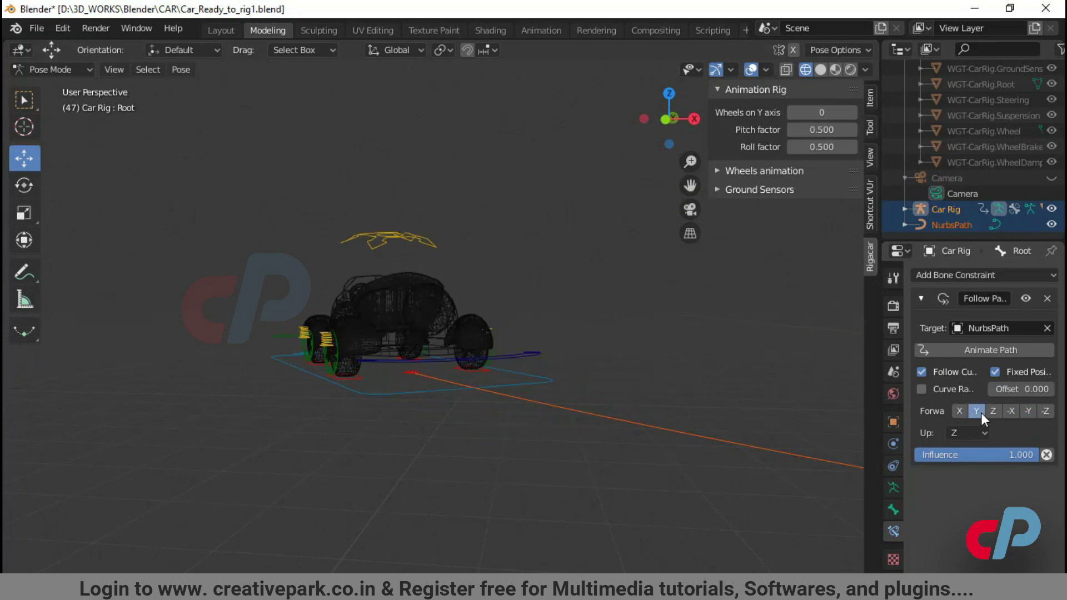
pyautogui.click(1026, 412)
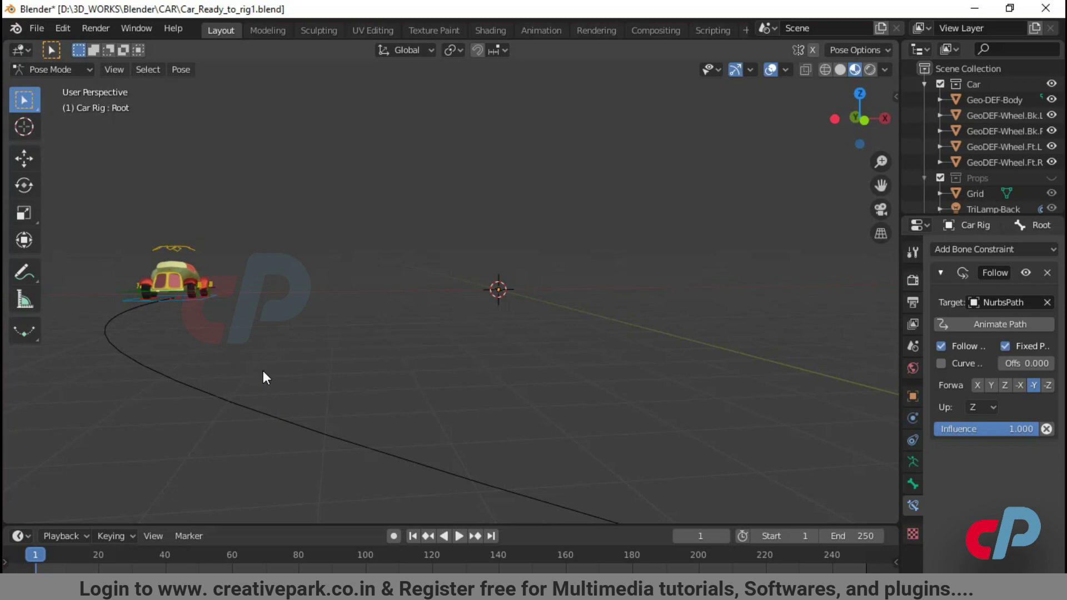
# Step: Insert a keyframe for the Follow Path offset of 0.000 at frame 1
pyautogui.moveTo(262, 372)
pyautogui.mouseDown(button='middle')
pyautogui.moveTo(284, 372)
pyautogui.moveTo(259, 374)
pyautogui.mouseUp(button='middle')
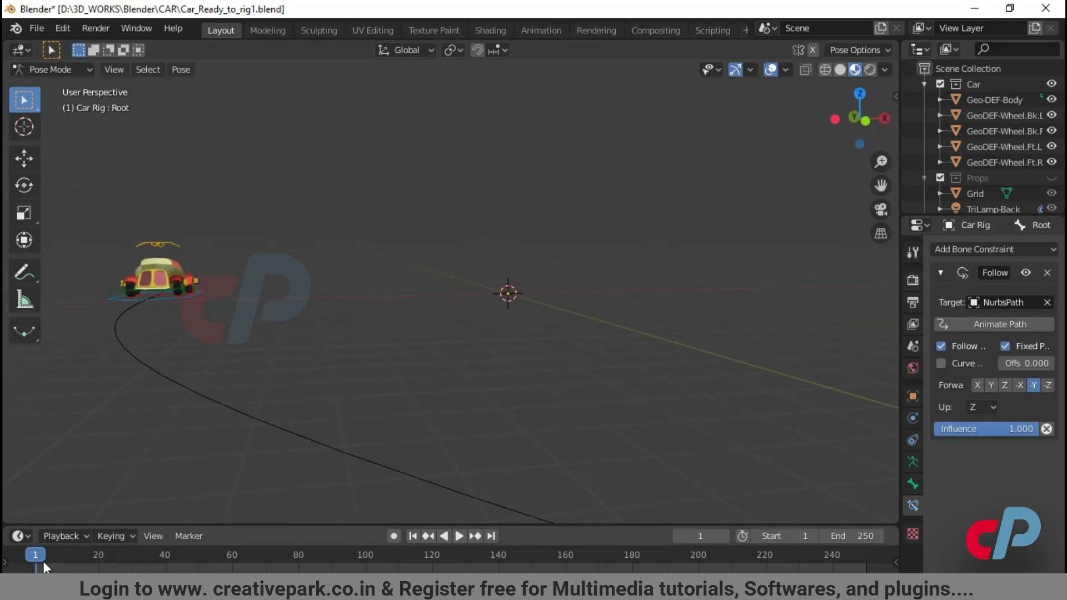
pyautogui.rightClick(1011, 362)
pyautogui.click(1012, 361)
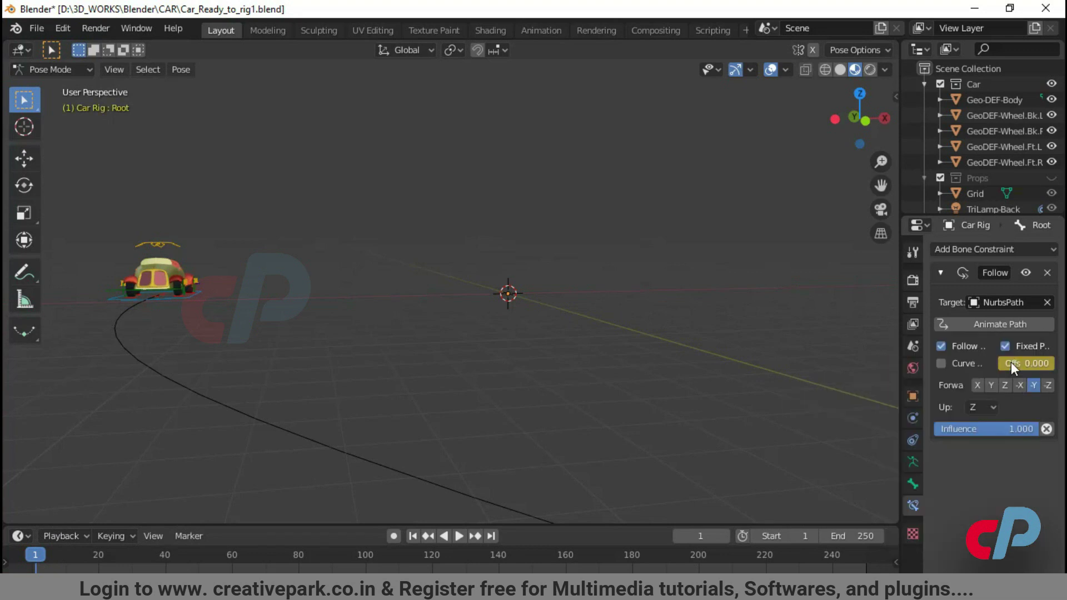
# Step: Go to frame 250, raise the Follow Path offset to about 0.486, and keyframe it
pyautogui.press('space')
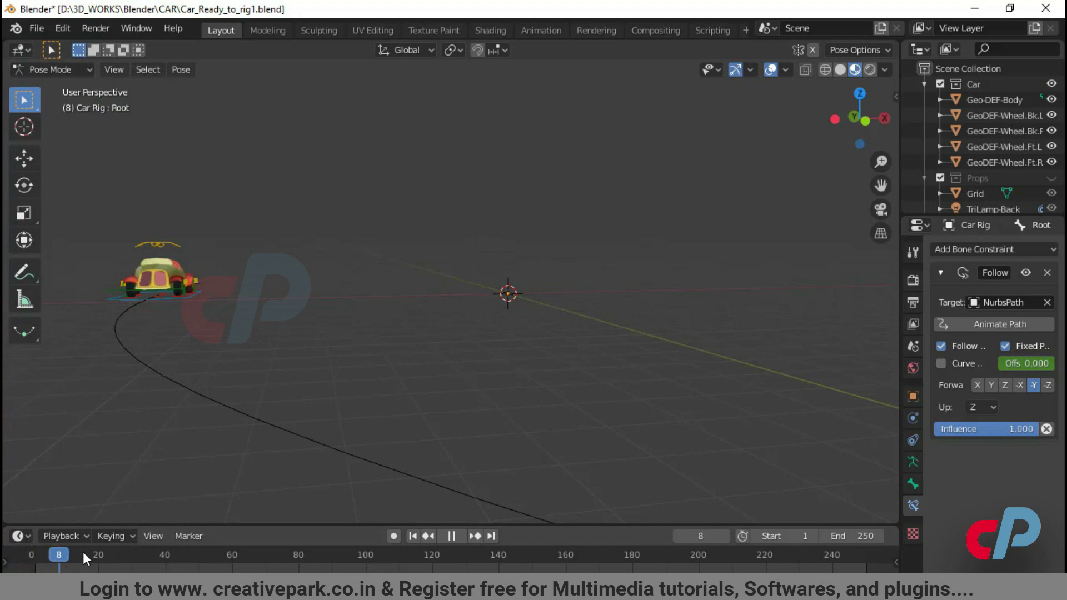
pyautogui.moveTo(82, 552); pyautogui.dragTo(621, 549)
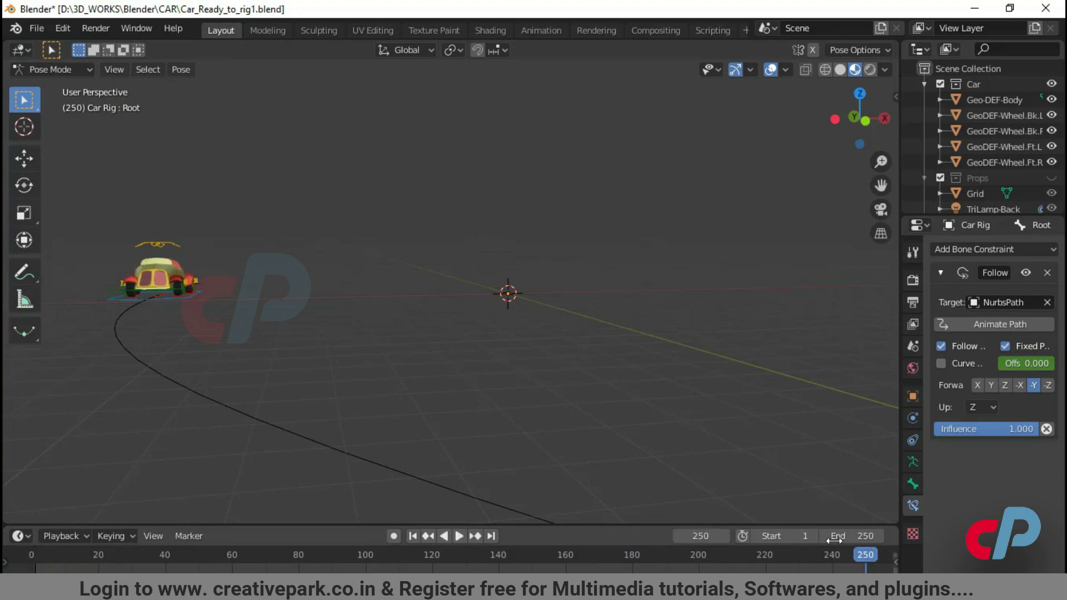
pyautogui.moveTo(1007, 368)
pyautogui.mouseDown()
pyautogui.moveTo(1042, 368)
pyautogui.moveTo(1026, 363)
pyautogui.mouseUp()
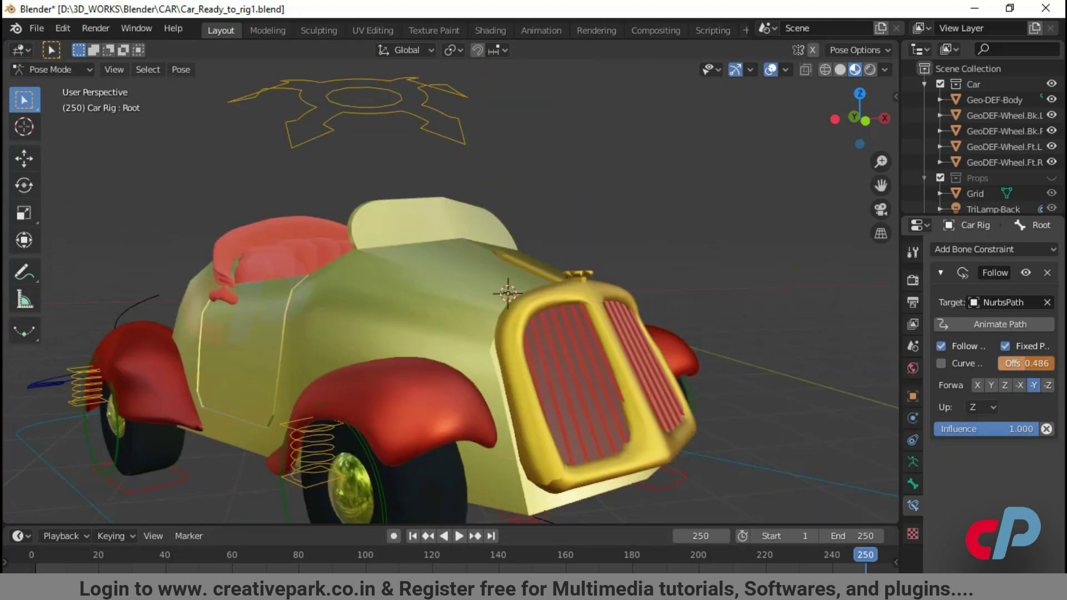
pyautogui.rightClick(1025, 363)
pyautogui.click(945, 362)
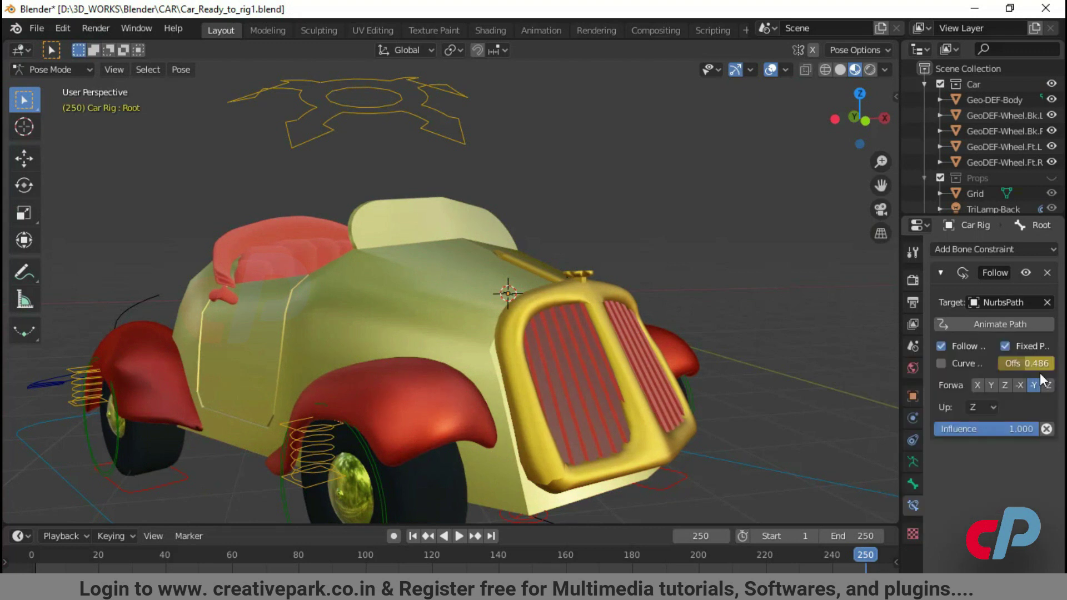
# Step: Scrub through the timeline to preview the car's motion along the path, show the Rigacar settings, and stop playback
pyautogui.moveTo(864, 558); pyautogui.dragTo(609, 574)
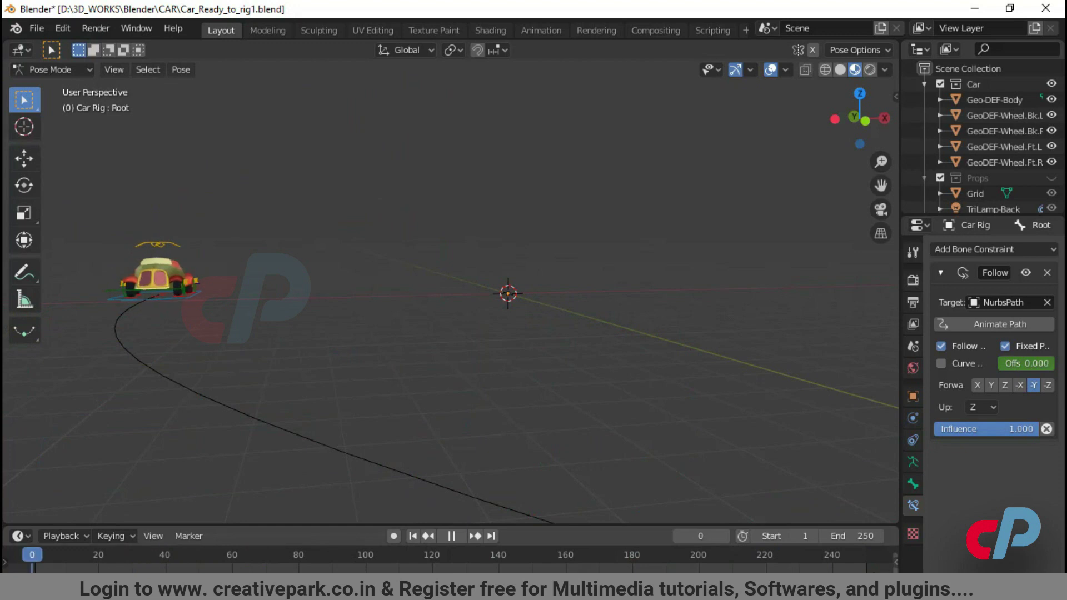
pyautogui.moveTo(335, 560); pyautogui.dragTo(785, 558)
pyautogui.scroll(-3, 649, 432)
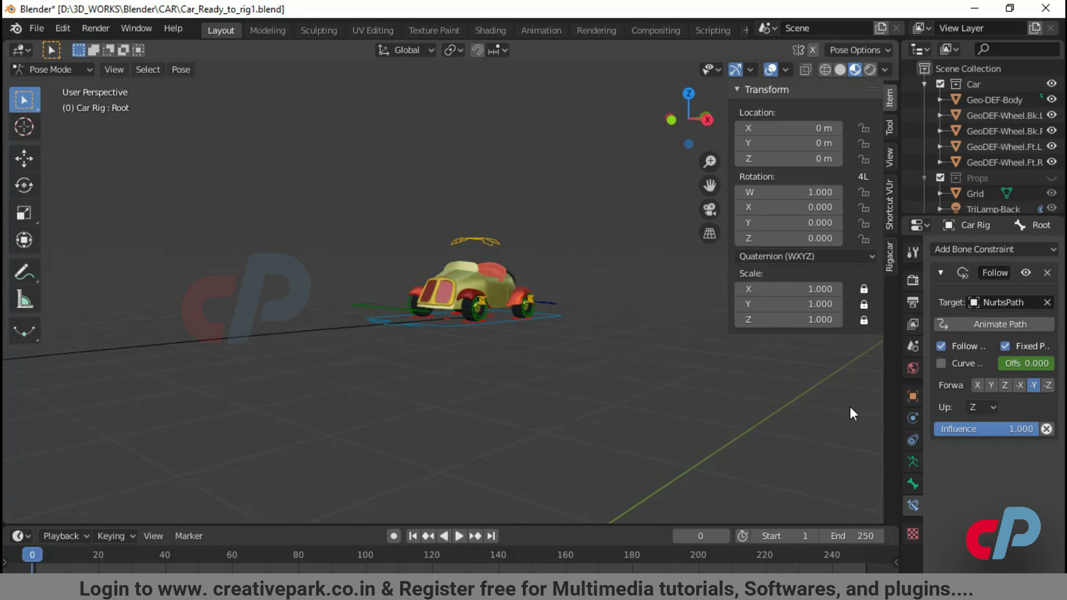
pyautogui.click(892, 247)
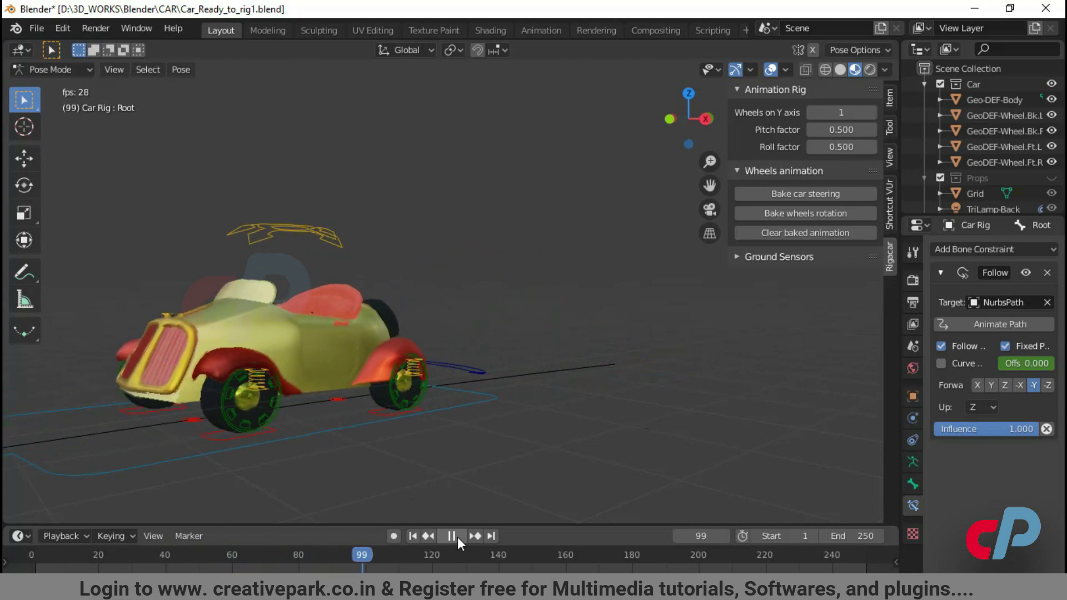
pyautogui.click(458, 537)
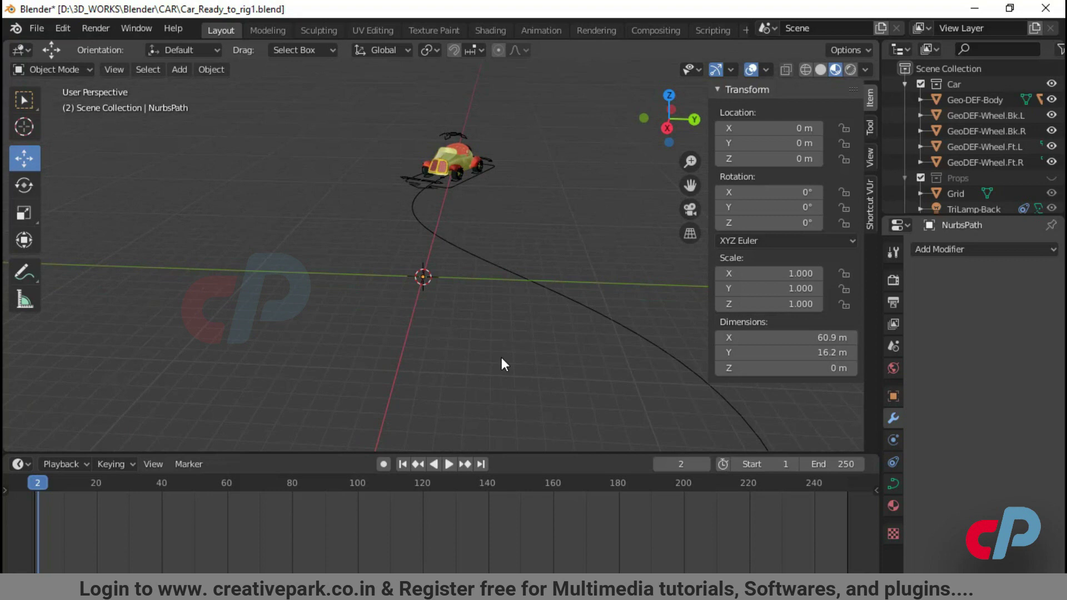
# Step: Add a plane mesh at the world origin
pyautogui.hotkey('shift', 'a')
pyautogui.moveTo(489, 297)
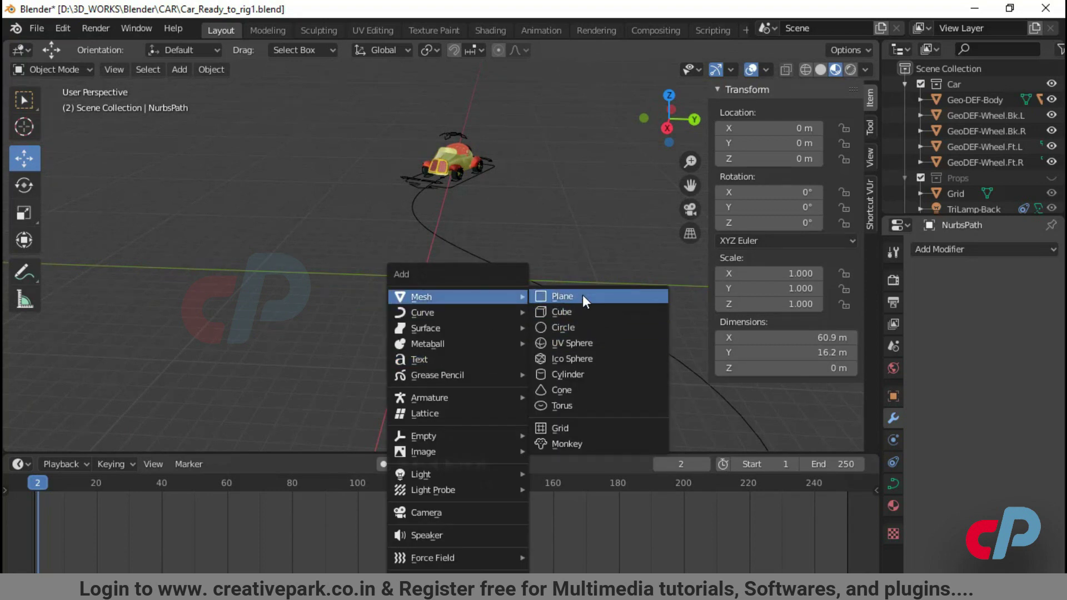
pyautogui.click(583, 296)
pyautogui.click(507, 359)
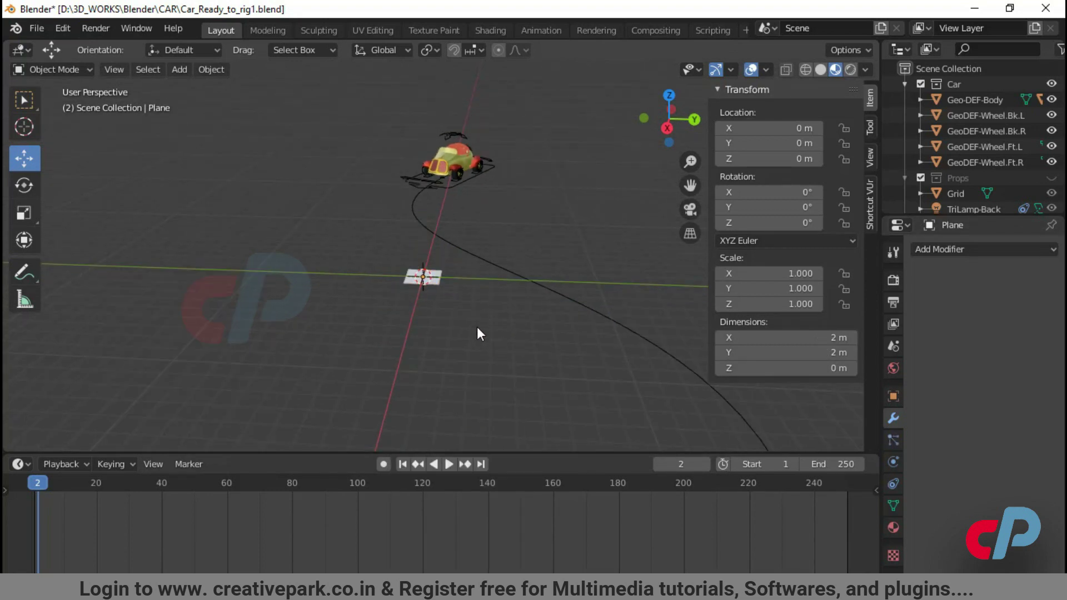
# Step: Stretch the plane along Y to a scale of about 4.95
pyautogui.click(447, 295)
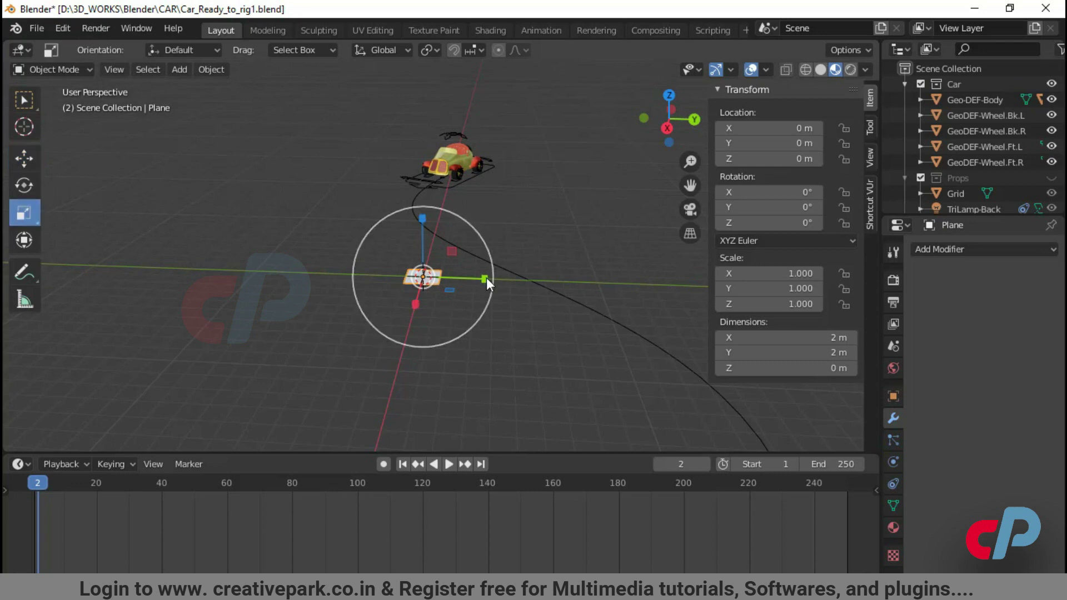
pyautogui.moveTo(485, 283); pyautogui.dragTo(662, 323)
pyautogui.moveTo(729, 336); pyautogui.dragTo(729, 336)
pyautogui.scroll(-2, 517, 336)
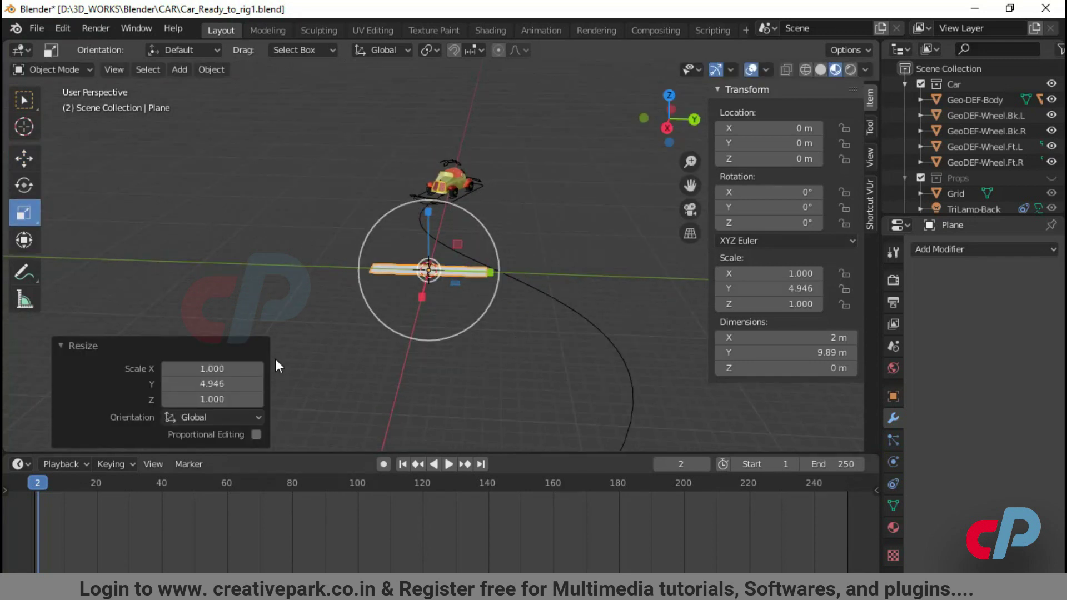
# Step: Switch to the Move tool and add an Array modifier to the stretched plane
pyautogui.click(22, 159)
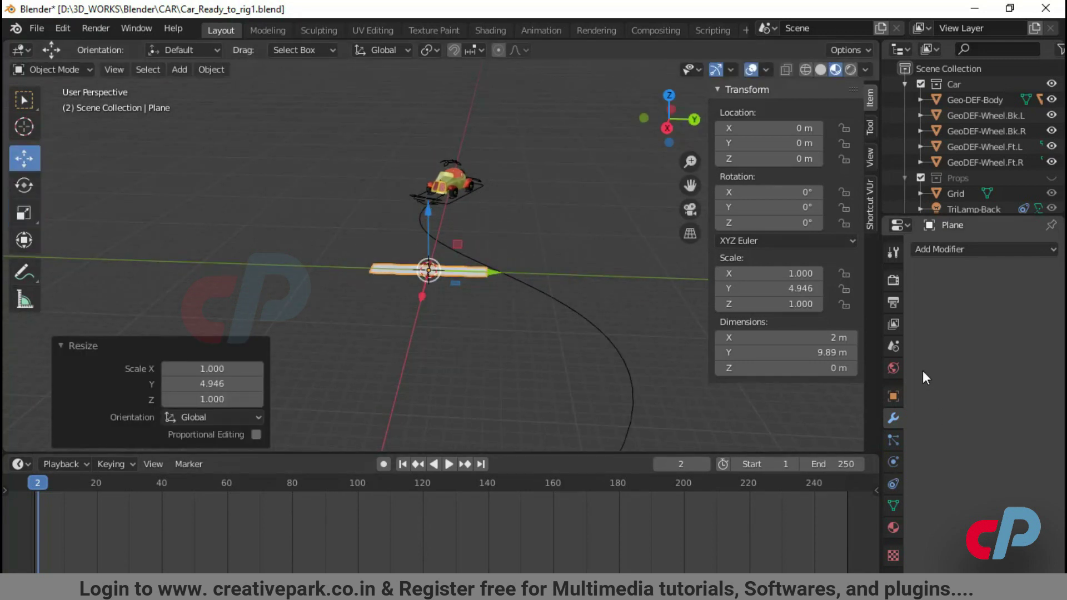
pyautogui.click(979, 256)
pyautogui.click(770, 284)
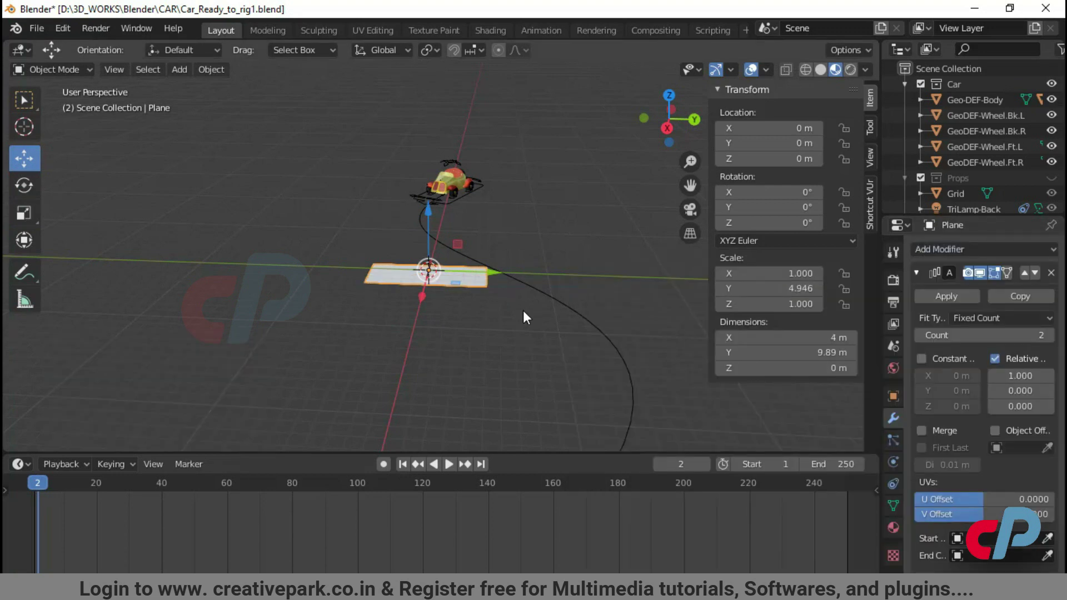
# Step: Add a Curve modifier to the plane and set NurbsPath as its deforming object
pyautogui.moveTo(524, 311); pyautogui.dragTo(531, 327, button='middle')
pyautogui.click(1044, 251)
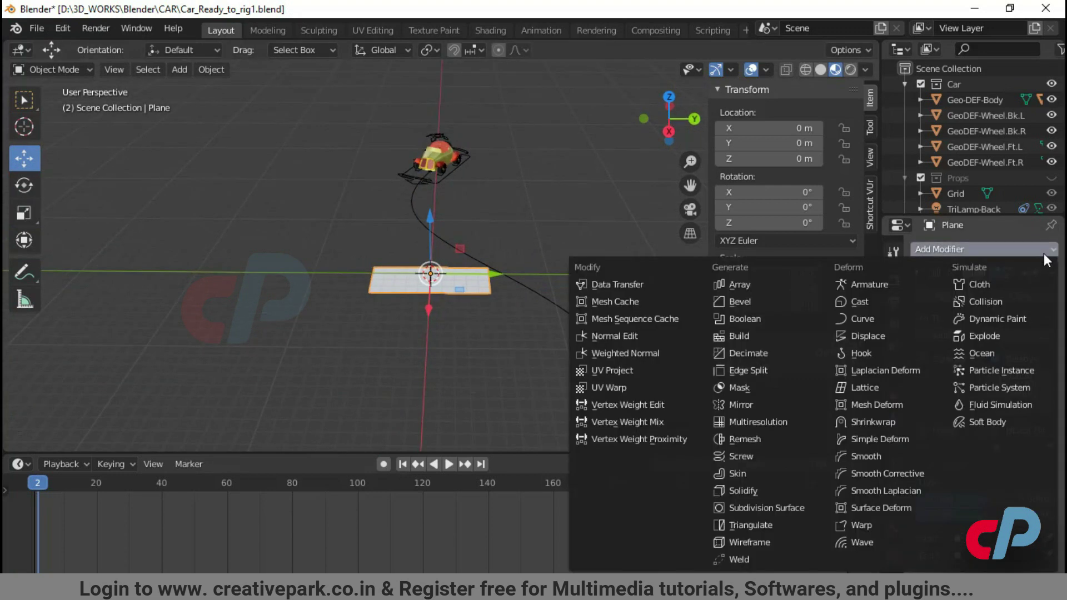
pyautogui.click(893, 319)
pyautogui.click(950, 532)
pyautogui.click(932, 365)
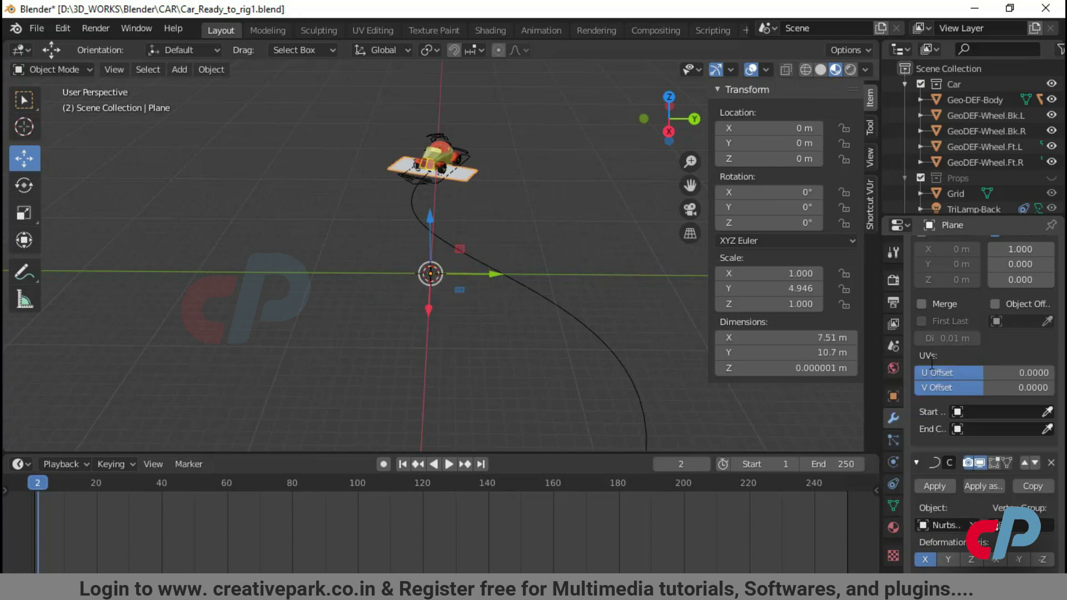
# Step: Increase the Array modifier's count so the plane repeats along the path as a road
pyautogui.scroll(5, 933, 355)
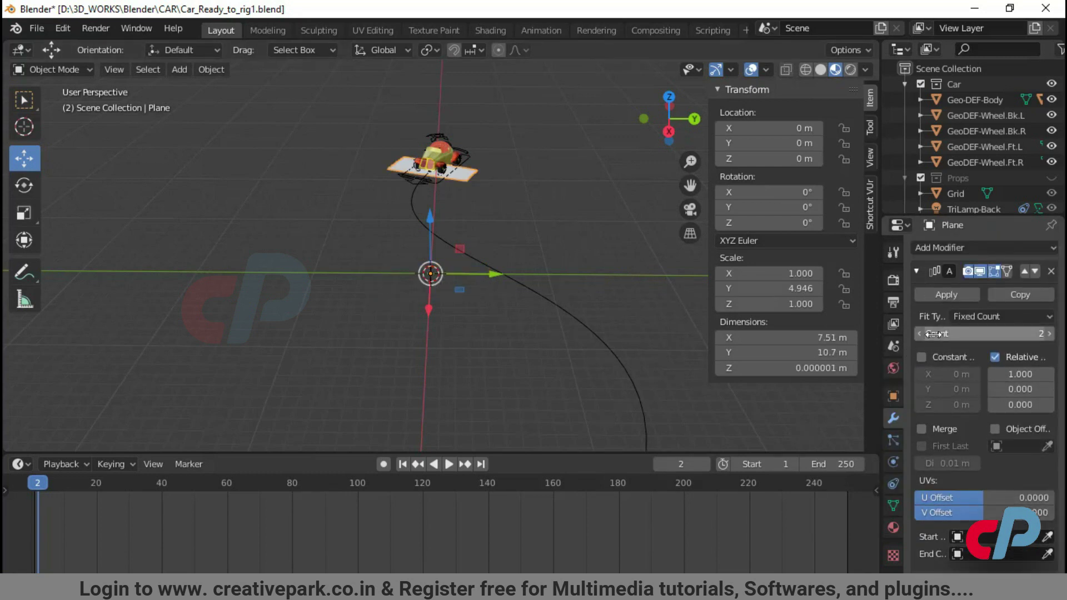
pyautogui.moveTo(934, 333); pyautogui.dragTo(984, 333)
pyautogui.moveTo(602, 336); pyautogui.dragTo(639, 312, button='middle')
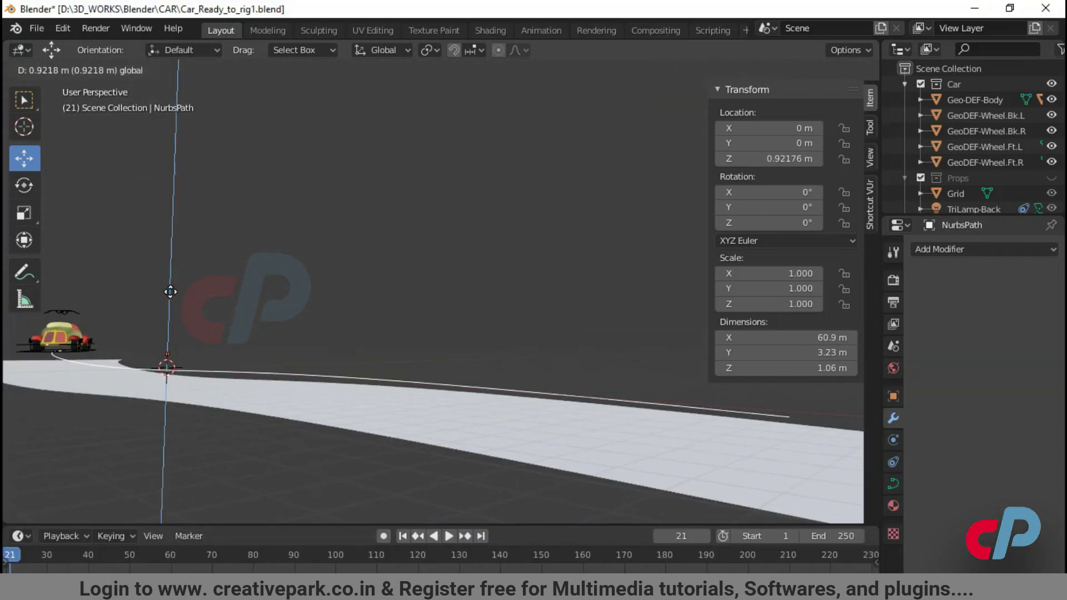
# Step: Edit the NurbsPath curve and move a control point along Z to give the road a change in height
pyautogui.press('Tab')
pyautogui.click(167, 368)
pyautogui.press('g')
pyautogui.press('z')
pyautogui.click(682, 424)
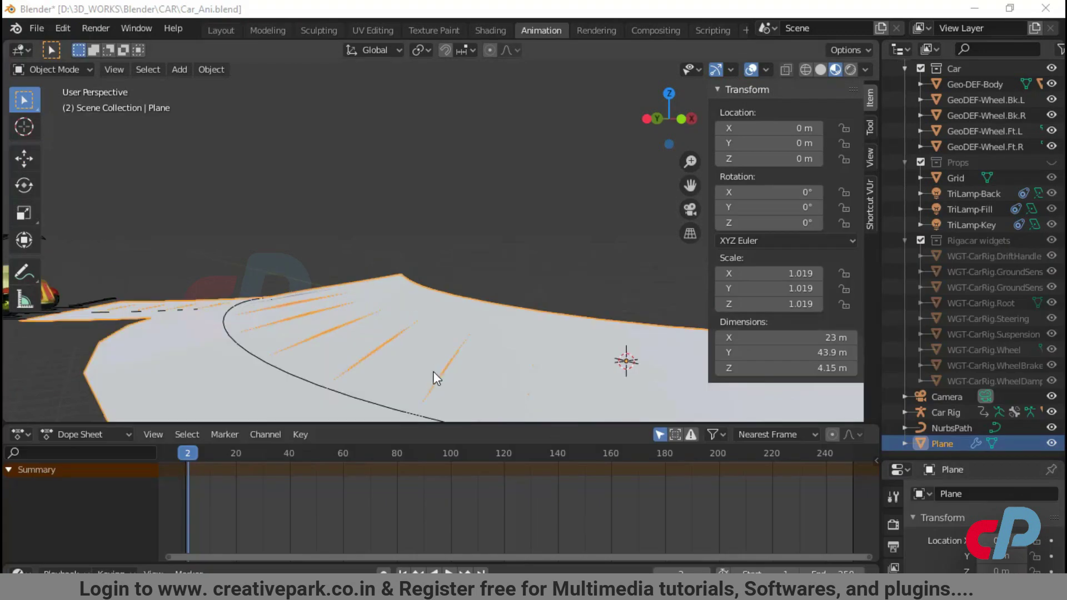
# Step: Preview the car's motion over the raised road and stop at frame 107 to inspect the wheels against the surface
pyautogui.moveTo(432, 372); pyautogui.dragTo(368, 334, button='middle')
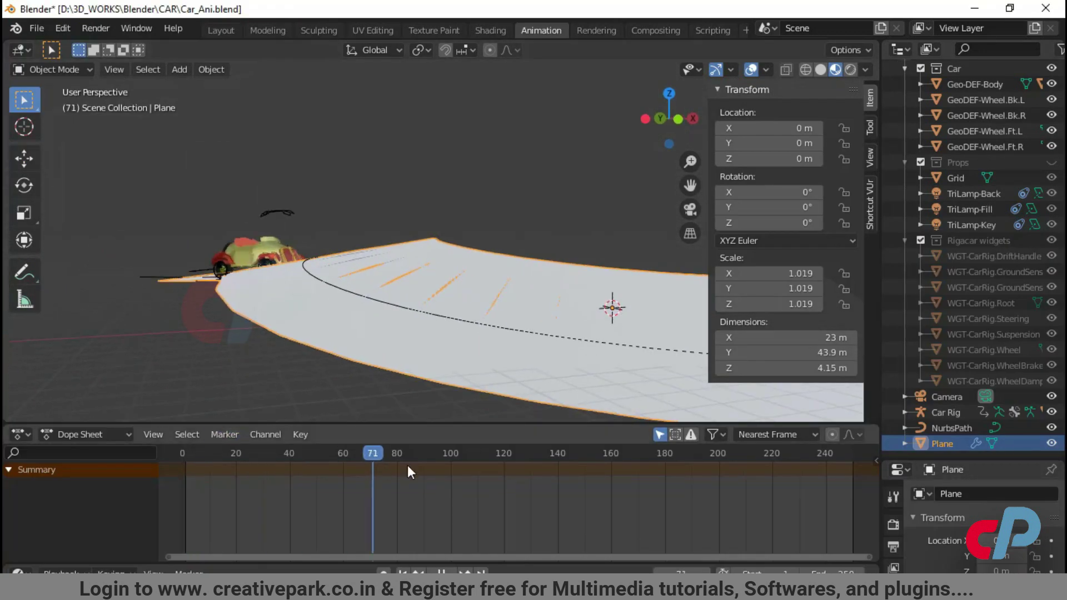
pyautogui.moveTo(408, 467); pyautogui.dragTo(515, 499)
pyautogui.click(519, 239)
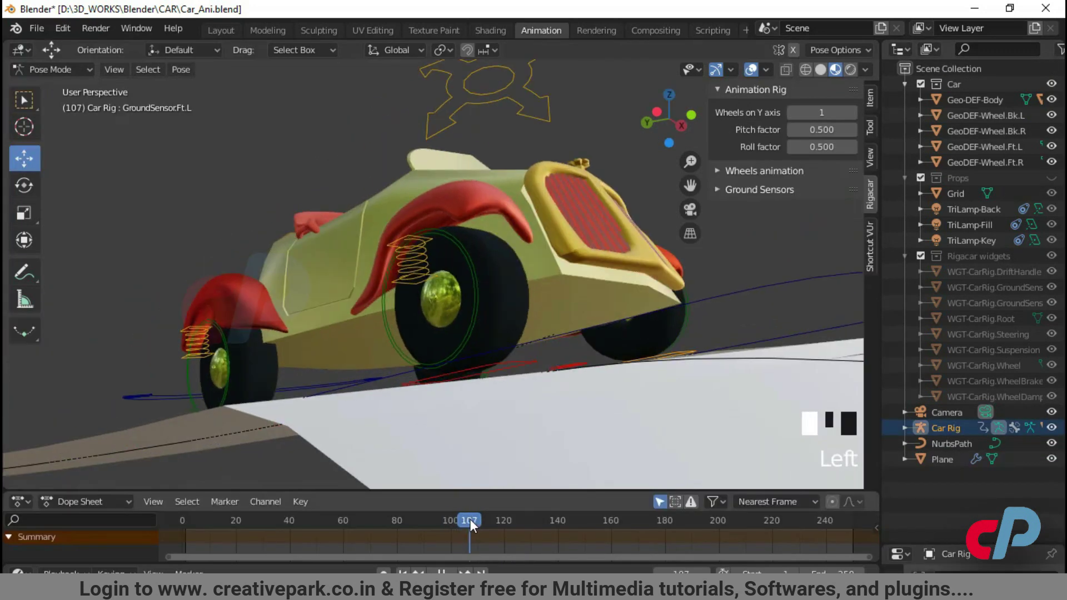
pyautogui.moveTo(469, 519); pyautogui.dragTo(470, 520)
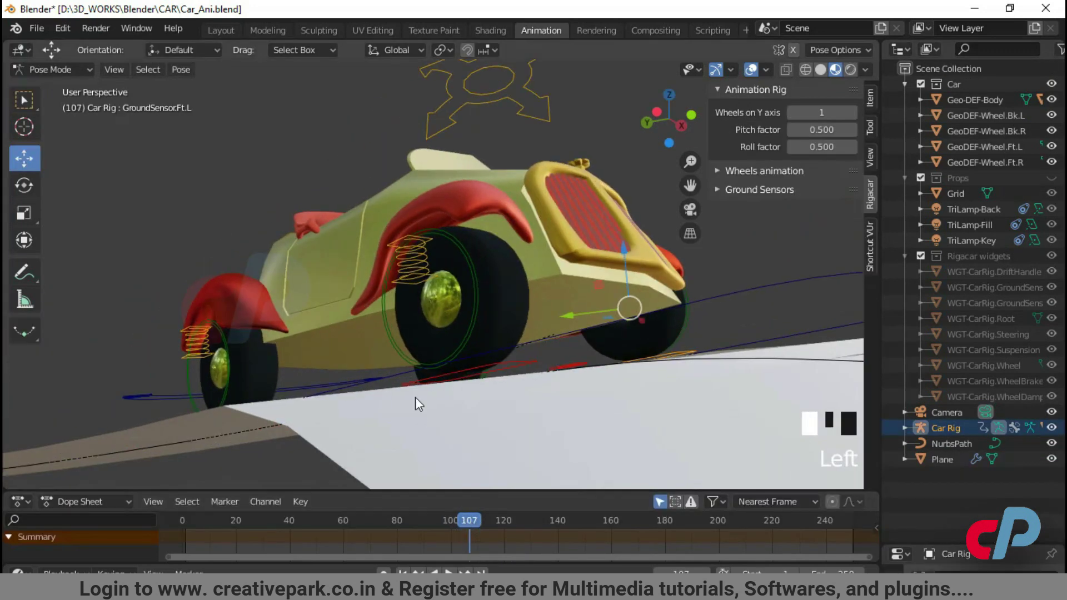
# Step: Select the GroundSensor.Ft.R bone and assign Plane as its ground in the Rigacar Ground Sensors settings
pyautogui.click(517, 361)
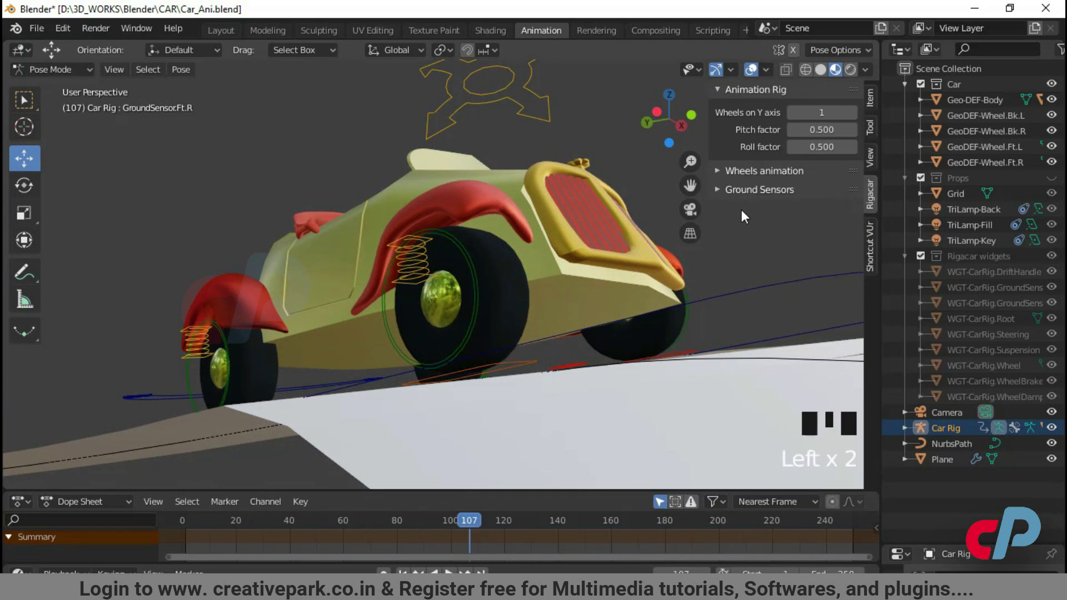
pyautogui.click(720, 190)
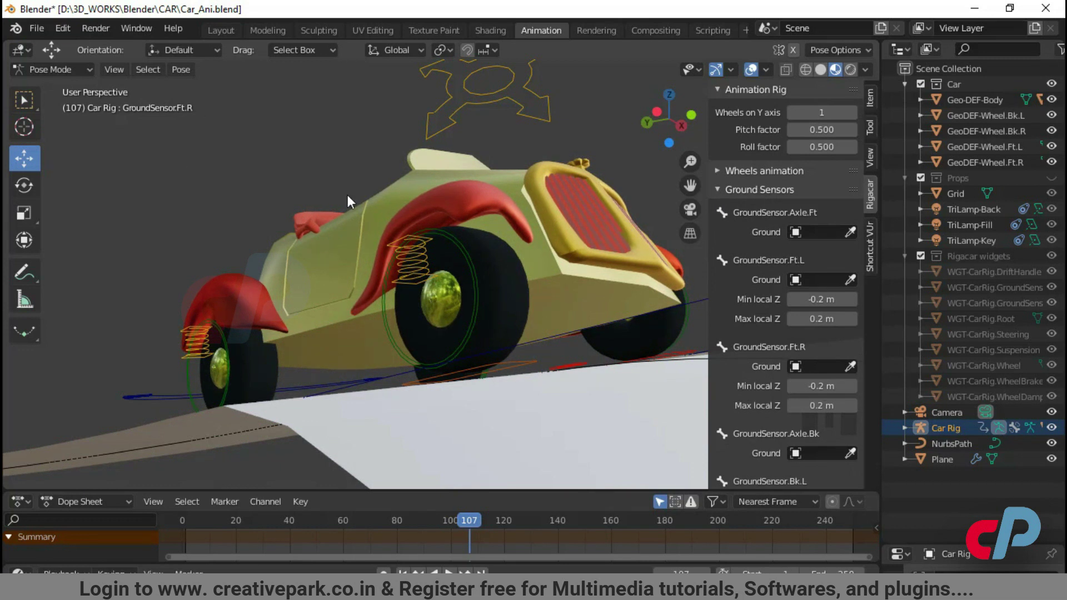
pyautogui.click(851, 364)
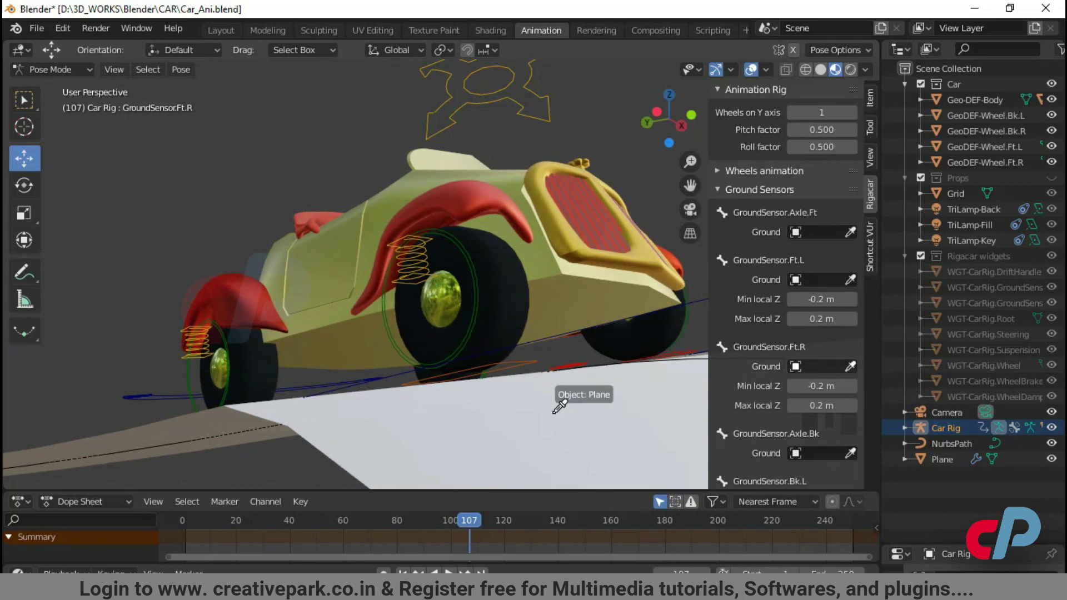
pyautogui.click(545, 412)
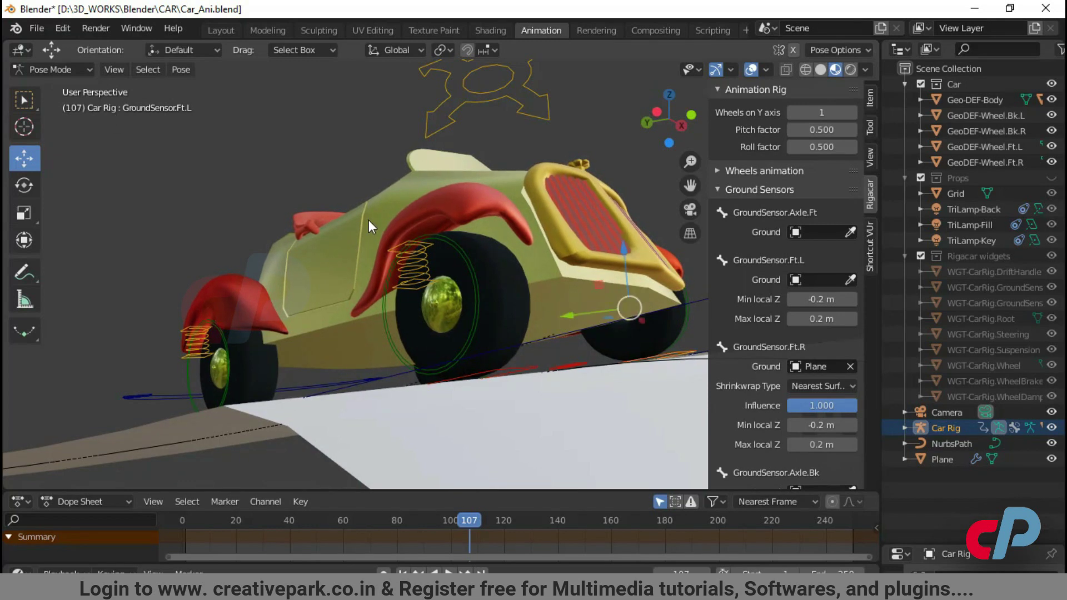
# Step: Assign Plane as the ground for GroundSensor.Axle.Ft and all remaining front and back ground sensors
pyautogui.click(692, 332)
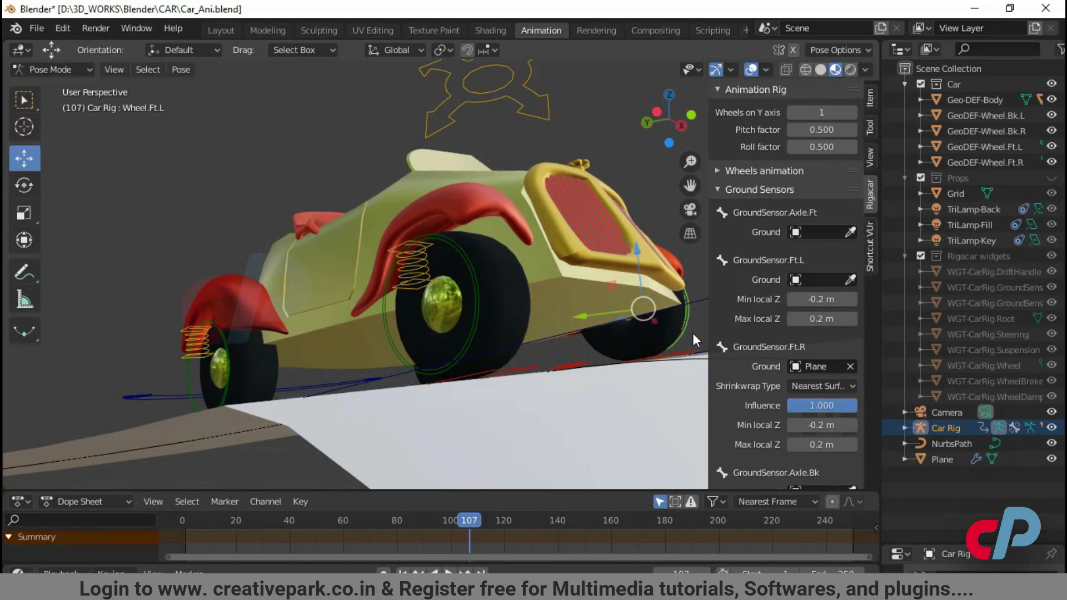
pyautogui.click(851, 231)
pyautogui.click(689, 371)
pyautogui.scroll(-8, 772, 389)
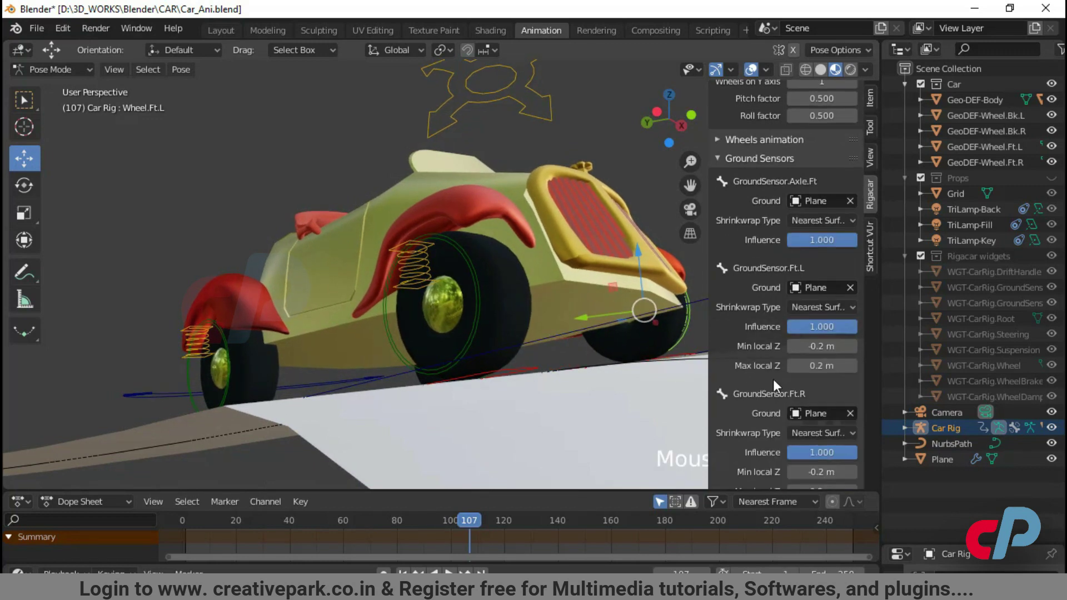
pyautogui.scroll(-6, 786, 380)
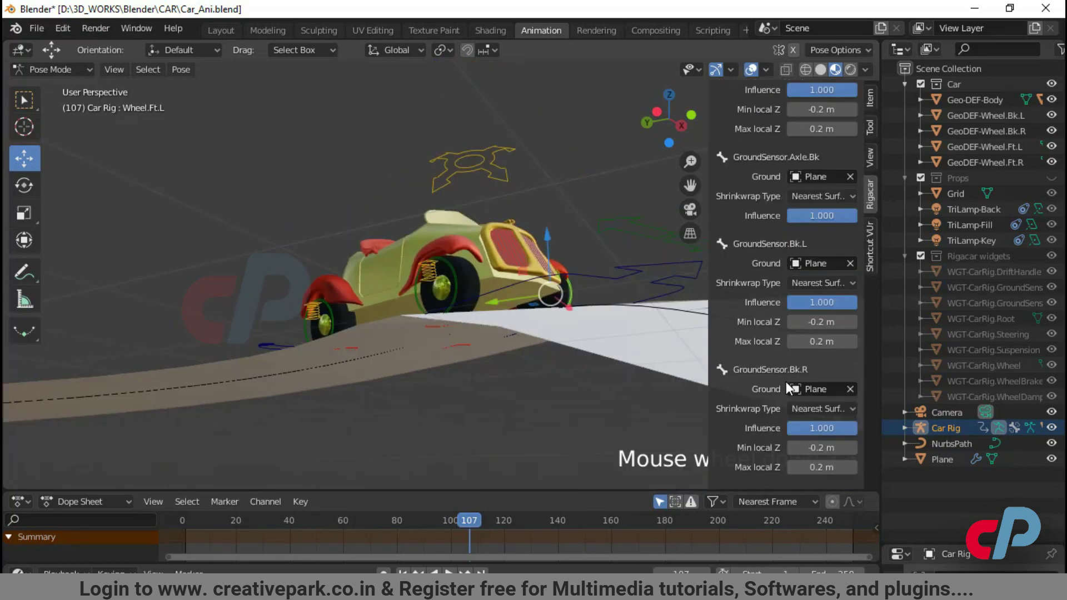
# Step: Insert a Location keyframe for the Steering bone at frame 80
pyautogui.moveTo(469, 520); pyautogui.dragTo(502, 559)
pyautogui.press('i')
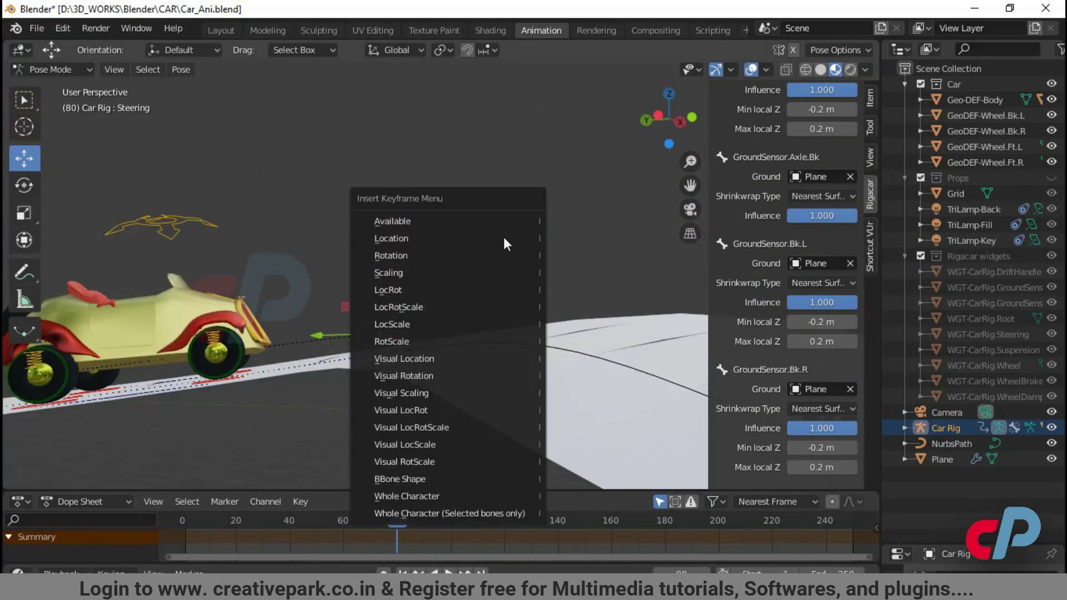
pyautogui.click(491, 238)
# Step: At frame 90, move the Steering bone about -0.61 m along X and keyframe it
pyautogui.click(399, 519)
pyautogui.moveTo(399, 519); pyautogui.dragTo(423, 525)
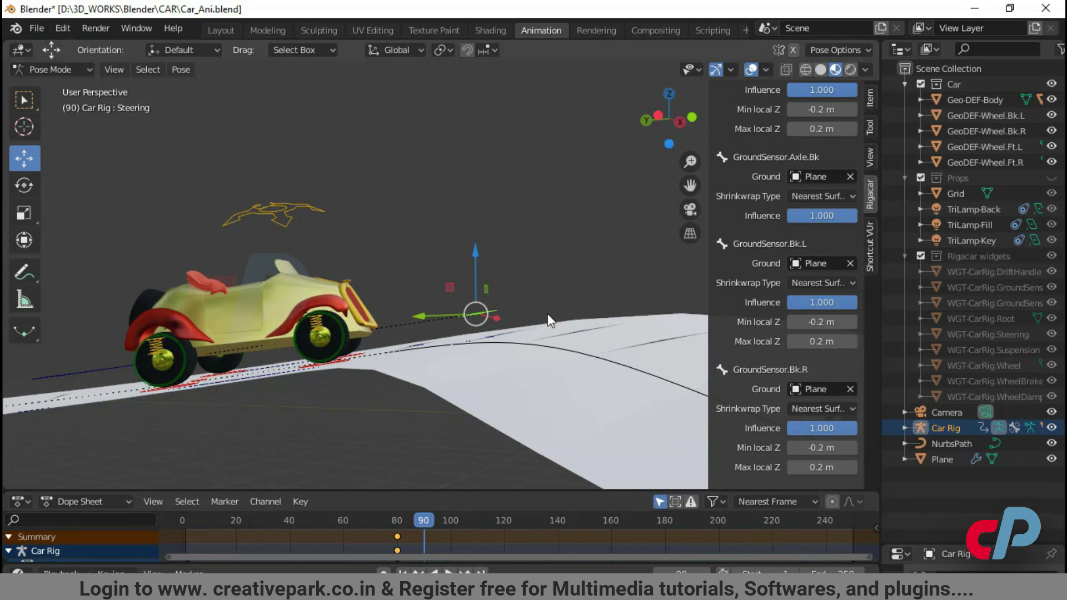
pyautogui.moveTo(612, 285); pyautogui.dragTo(594, 321, button='middle')
pyautogui.moveTo(500, 298); pyautogui.dragTo(531, 332, button='middle')
pyautogui.press('g')
pyautogui.press('x')
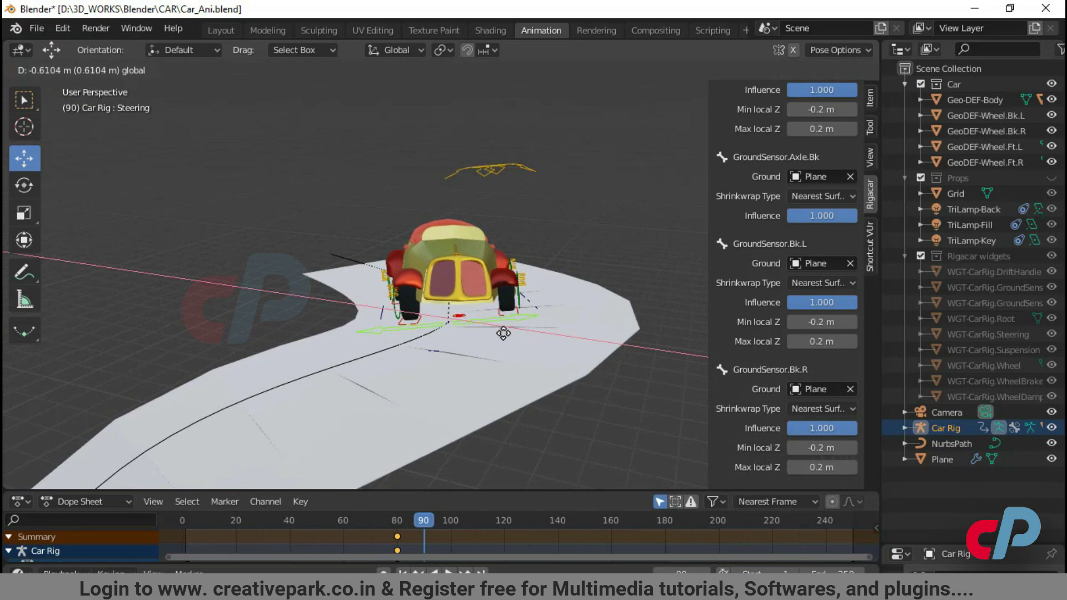
pyautogui.click(501, 329)
pyautogui.press('s')
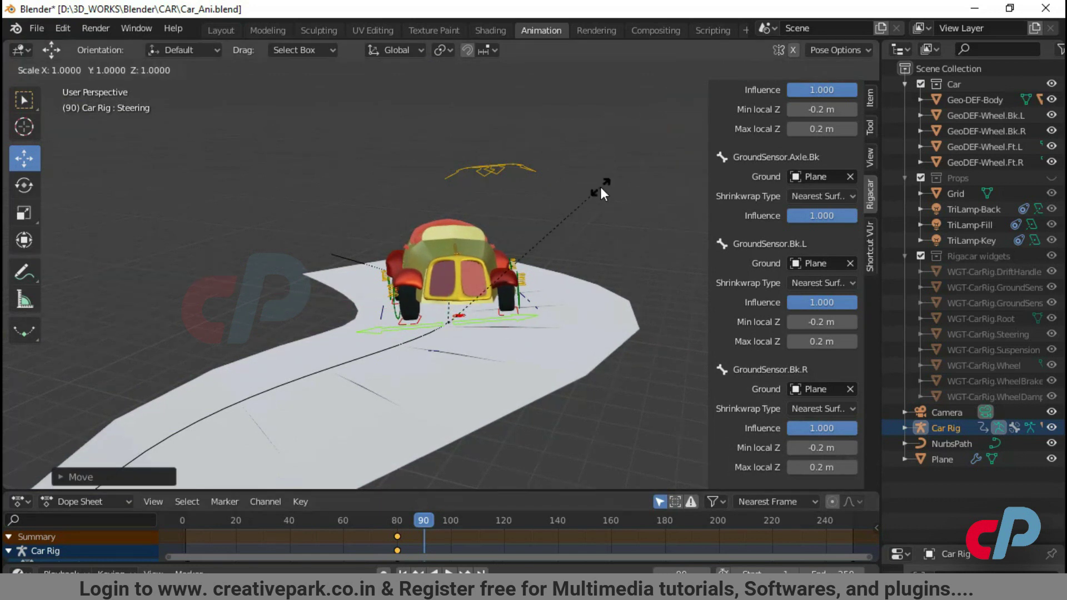
pyautogui.press('Escape')
pyautogui.press('i')
pyautogui.click(601, 187)
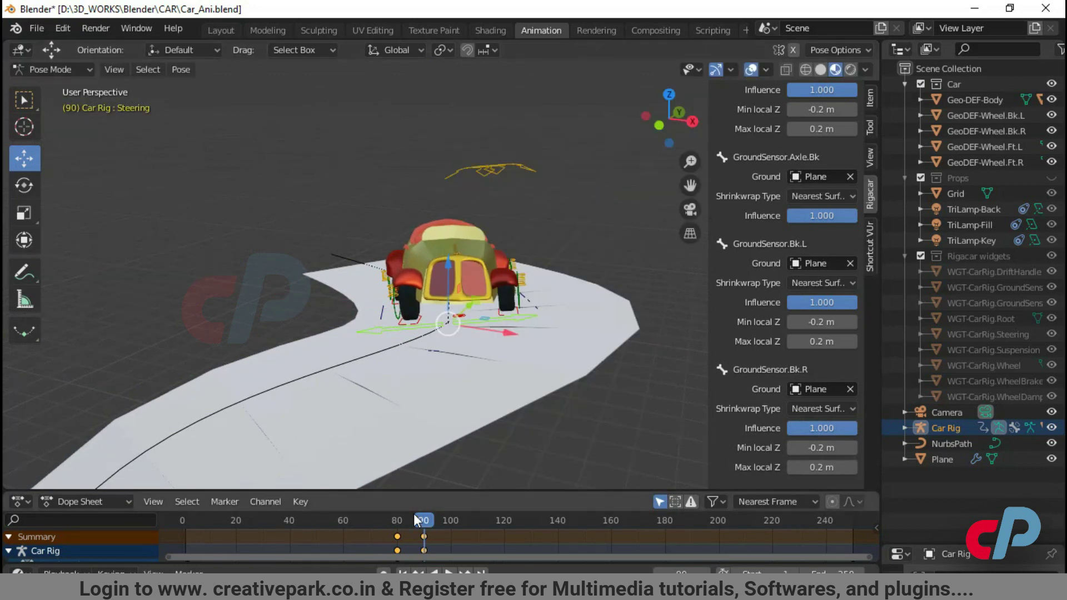
# Step: At frame 100, move the Steering bone sideways to follow the bend, keyframe it and play the animation
pyautogui.moveTo(414, 517); pyautogui.dragTo(450, 522)
pyautogui.moveTo(560, 347); pyautogui.dragTo(526, 359)
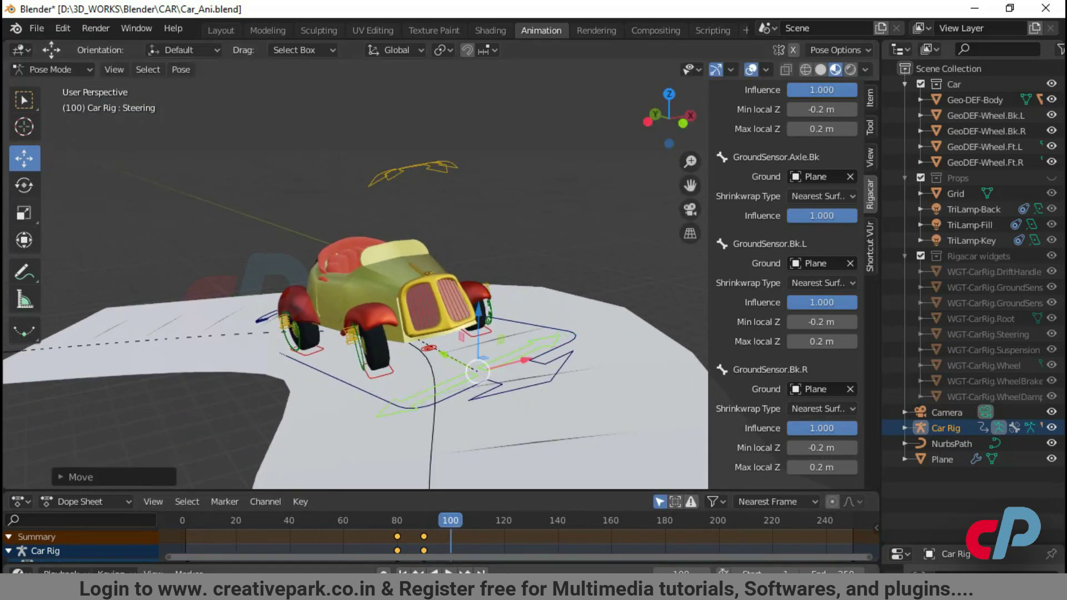
pyautogui.press('i')
pyautogui.click(523, 190)
pyautogui.press('space')
# Step: At frame 110, shift the Steering bone sideways again and keyframe it
pyautogui.moveTo(443, 525); pyautogui.dragTo(476, 571)
pyautogui.moveTo(516, 456); pyautogui.dragTo(479, 465)
pyautogui.press('i')
pyautogui.click(536, 244)
# Step: Hold the steering position by inserting another keyframe for the Steering bone at frame 120
pyautogui.moveTo(476, 524); pyautogui.dragTo(534, 530)
pyautogui.press('s')
pyautogui.press('Escape')
pyautogui.press('i')
pyautogui.click(555, 293)
# Step: Move the Steering bone back the other way at about frame 131, keyframe it and play back the steering animation
pyautogui.moveTo(526, 449); pyautogui.dragTo(514, 431, button='middle')
pyautogui.moveTo(506, 438); pyautogui.dragTo(529, 433)
pyautogui.press('i')
pyautogui.click(532, 245)
pyautogui.moveTo(532, 525); pyautogui.dragTo(476, 534)
pyautogui.press('space')
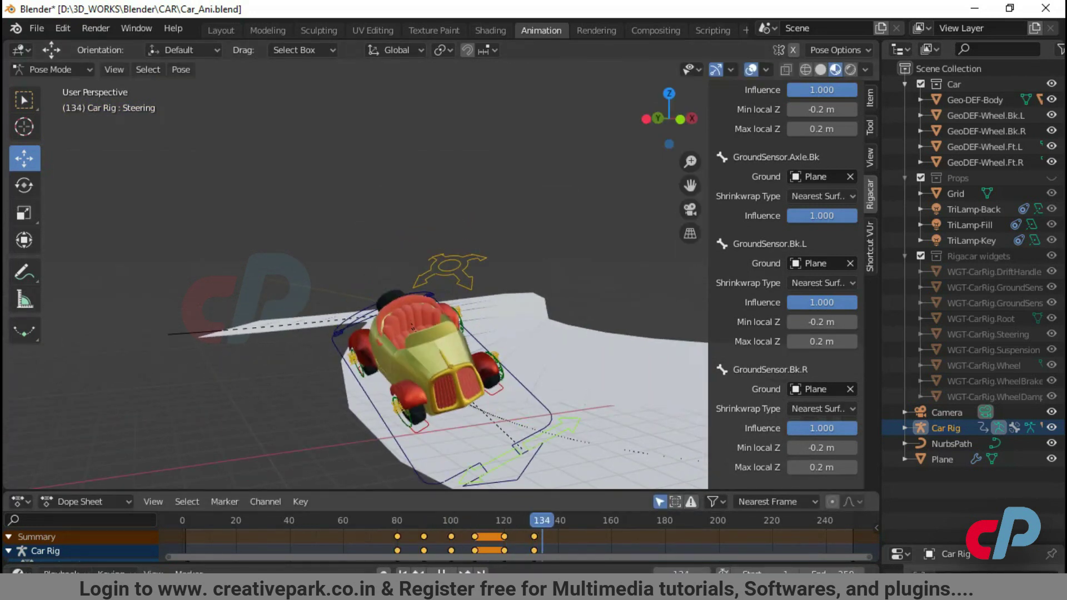